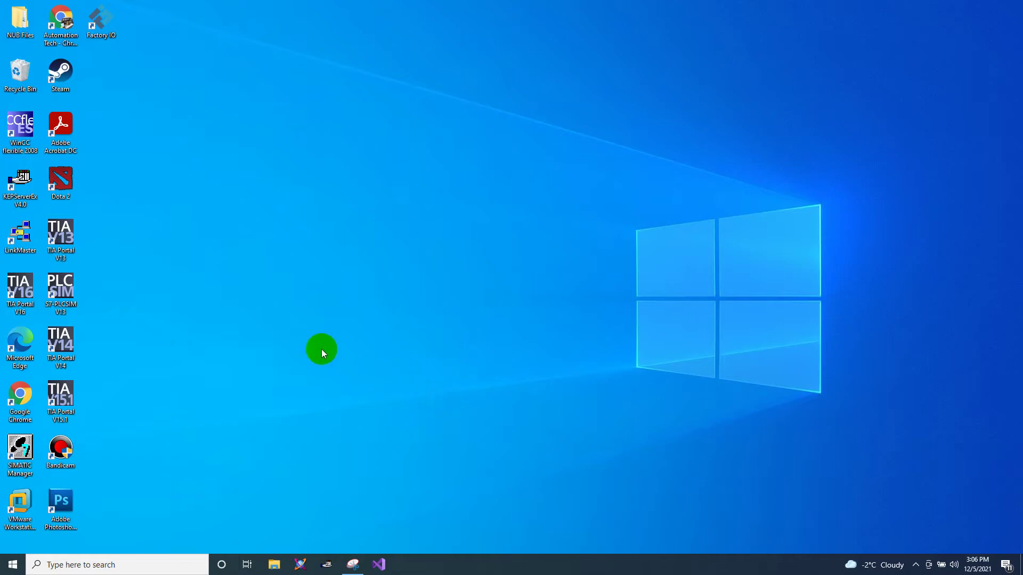
# Open Factory I/O and place a 6 m roller conveyor and an emitter on the empty factory floor.
pyautogui.doubleClick(100, 22)
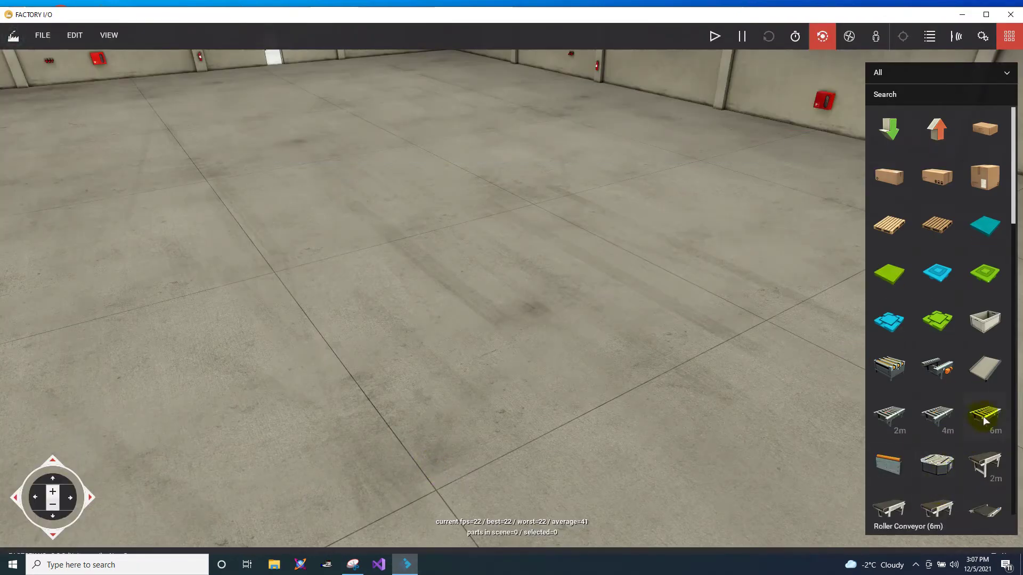
pyautogui.moveTo(984, 415); pyautogui.dragTo(374, 406)
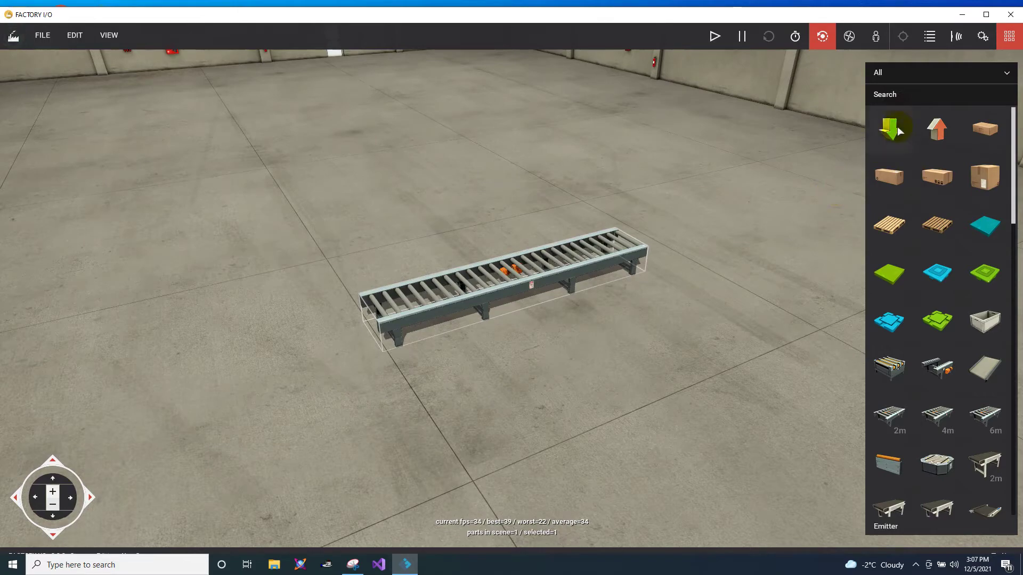
pyautogui.moveTo(890, 130); pyautogui.dragTo(368, 258)
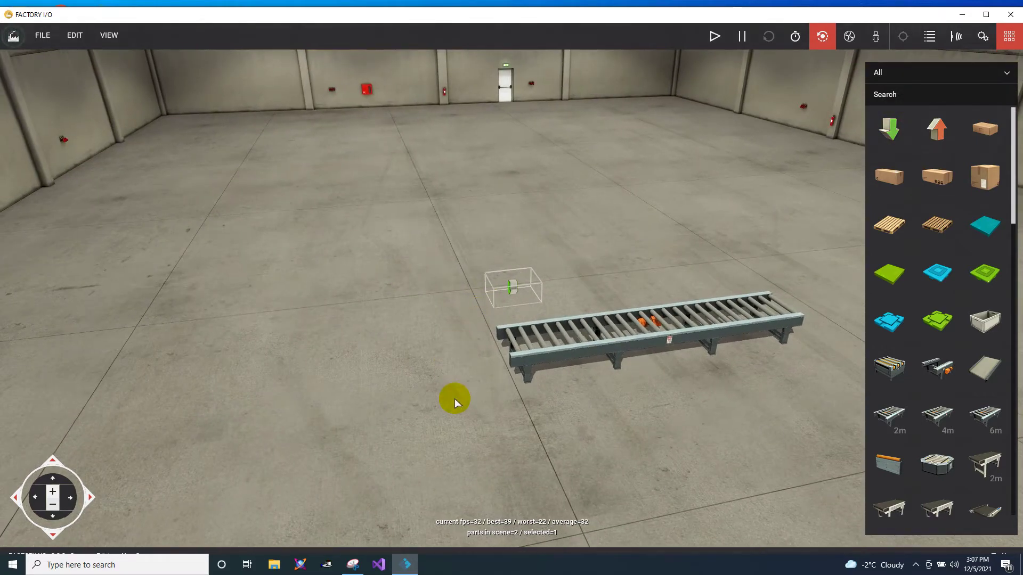
# Move the emitter across the floor so that it sits over the near end of the roller conveyor.
pyautogui.moveTo(455, 398); pyautogui.dragTo(520, 454)
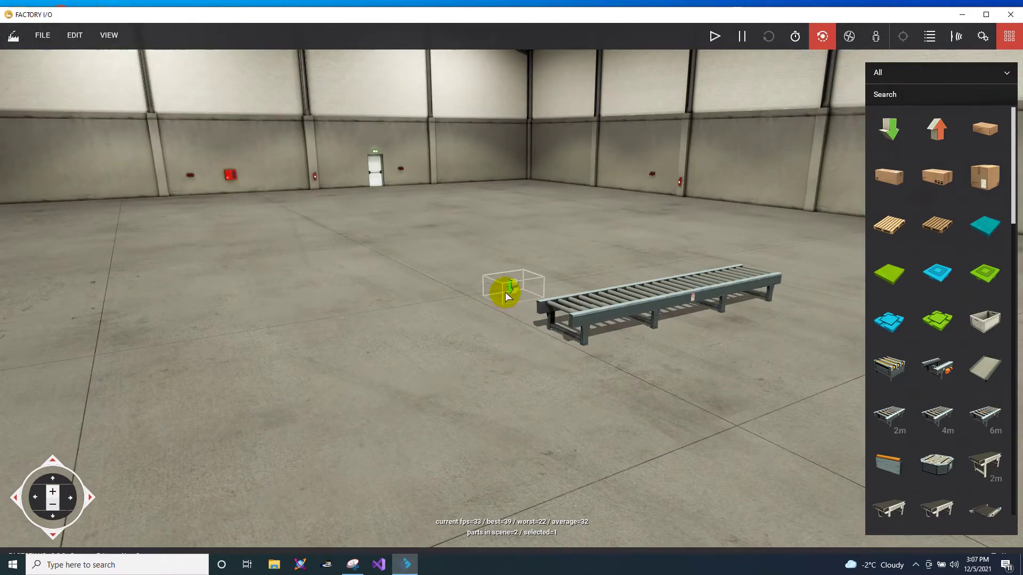
pyautogui.moveTo(601, 378); pyautogui.dragTo(656, 443)
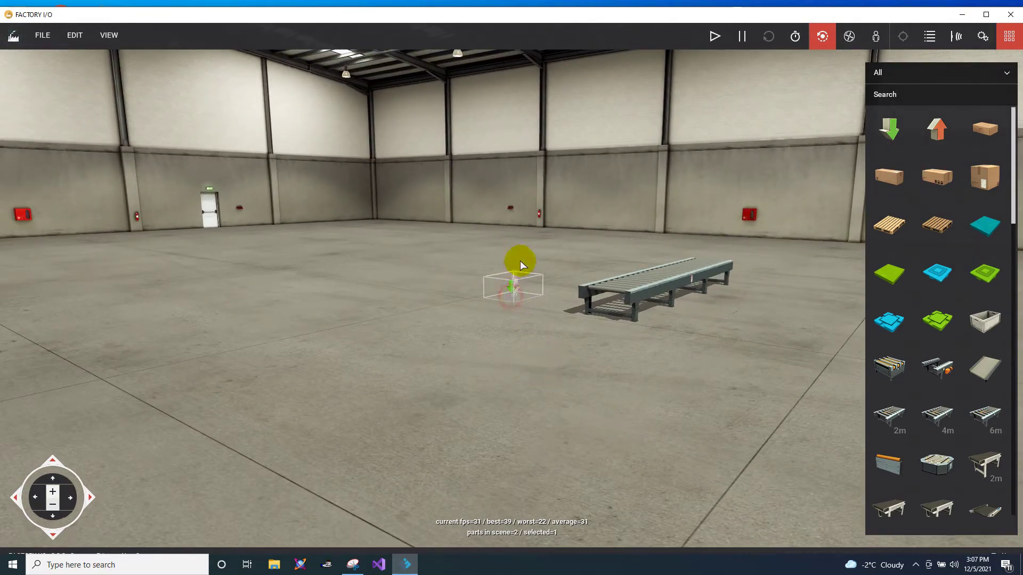
pyautogui.click(513, 293)
pyautogui.moveTo(512, 293)
pyautogui.mouseDown()
pyautogui.moveTo(511, 267)
pyautogui.moveTo(554, 271)
pyautogui.moveTo(554, 263)
pyautogui.moveTo(429, 388)
pyautogui.moveTo(520, 315)
pyautogui.moveTo(564, 461)
pyautogui.moveTo(552, 425)
pyautogui.moveTo(463, 326)
pyautogui.mouseUp()
pyautogui.click(481, 284)
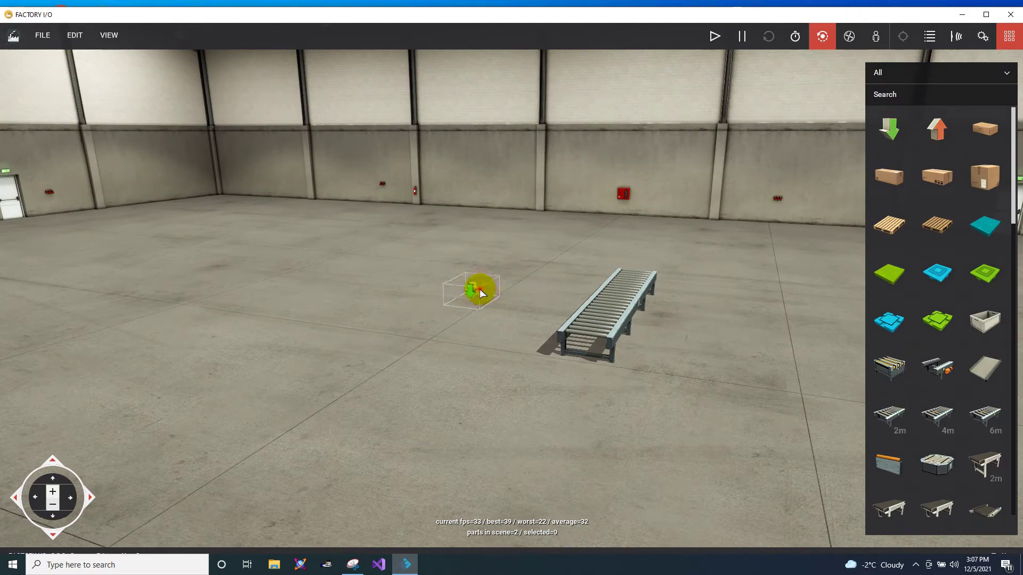
pyautogui.click(468, 296)
pyautogui.moveTo(467, 297); pyautogui.dragTo(514, 345)
pyautogui.moveTo(532, 296); pyautogui.dragTo(500, 335)
pyautogui.scroll(5, 501, 334)
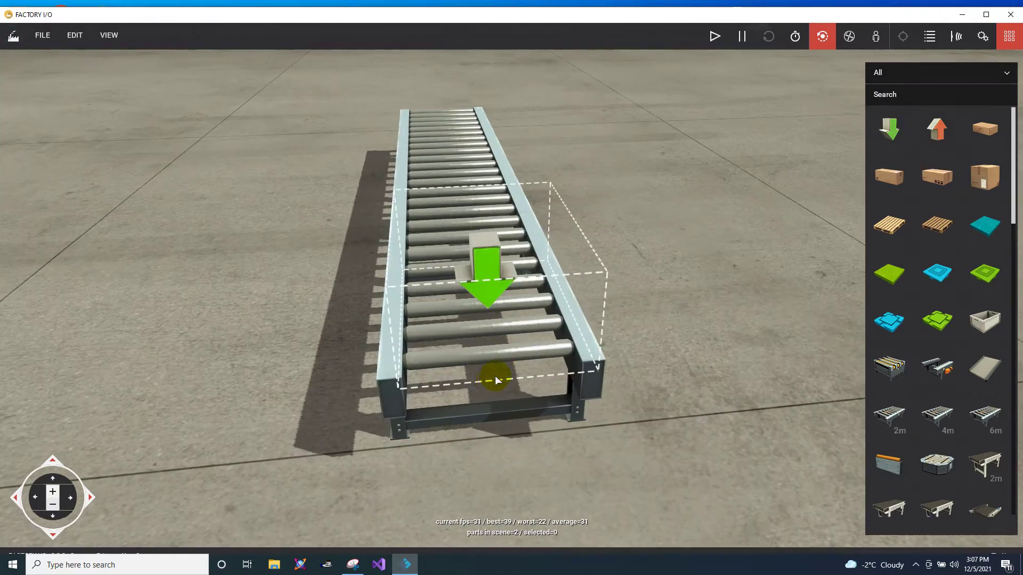
# Lower the emitter until its box sits just above the conveyor's rollers.
pyautogui.scroll(-2, 537, 436)
pyautogui.moveTo(537, 436); pyautogui.dragTo(575, 415)
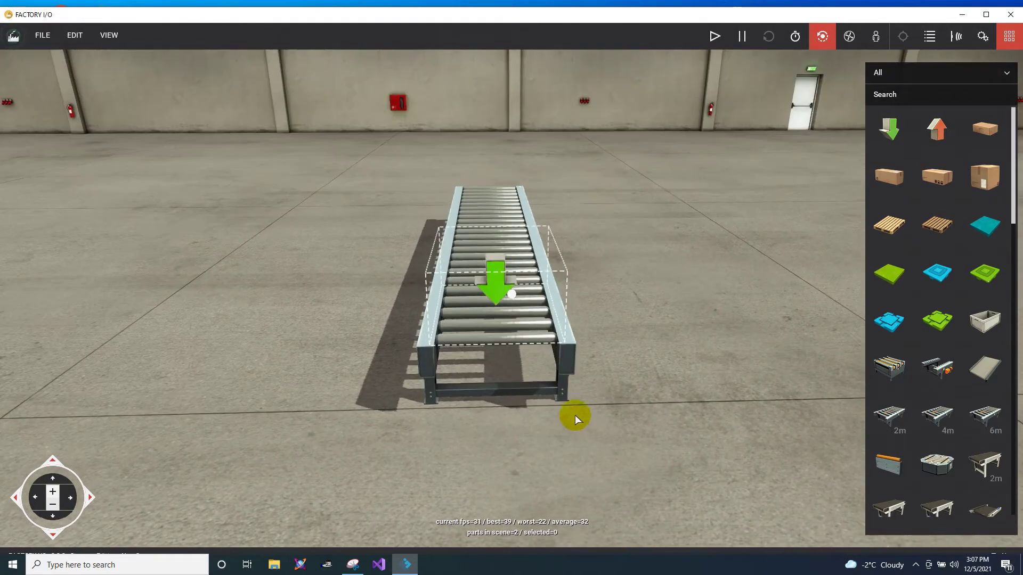
pyautogui.moveTo(538, 365); pyautogui.dragTo(504, 452)
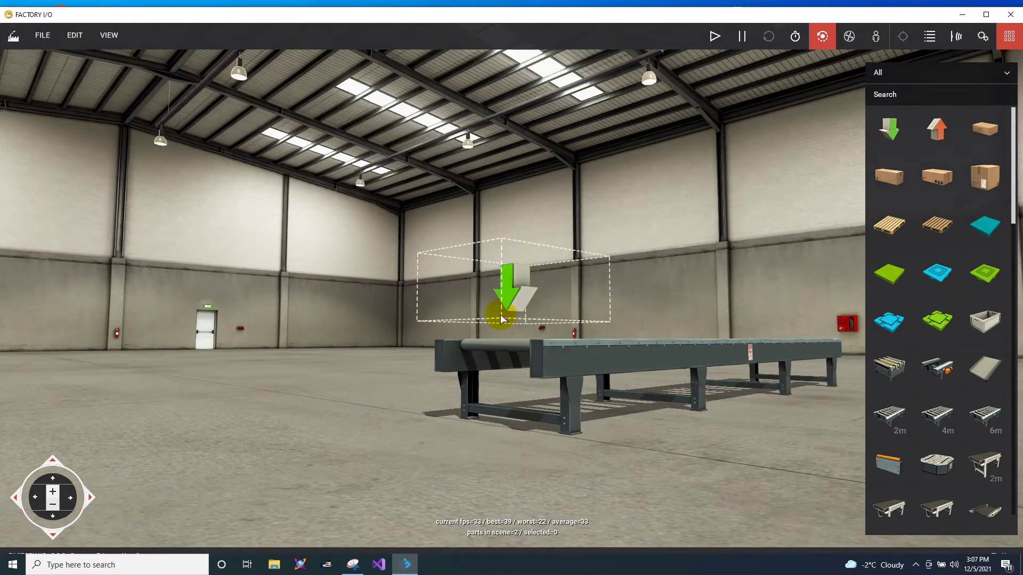
pyautogui.click(501, 317)
pyautogui.moveTo(501, 265); pyautogui.dragTo(506, 290)
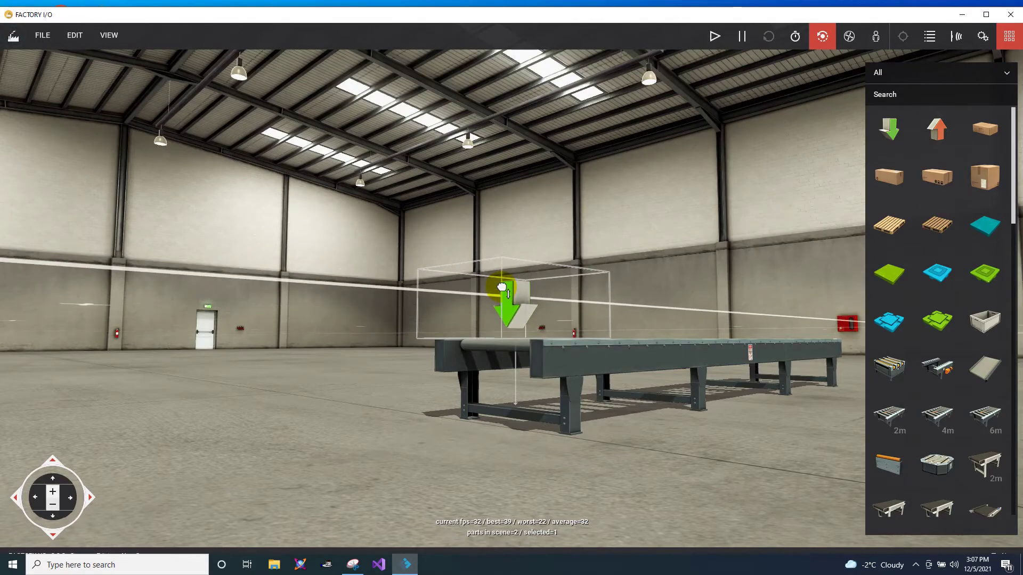
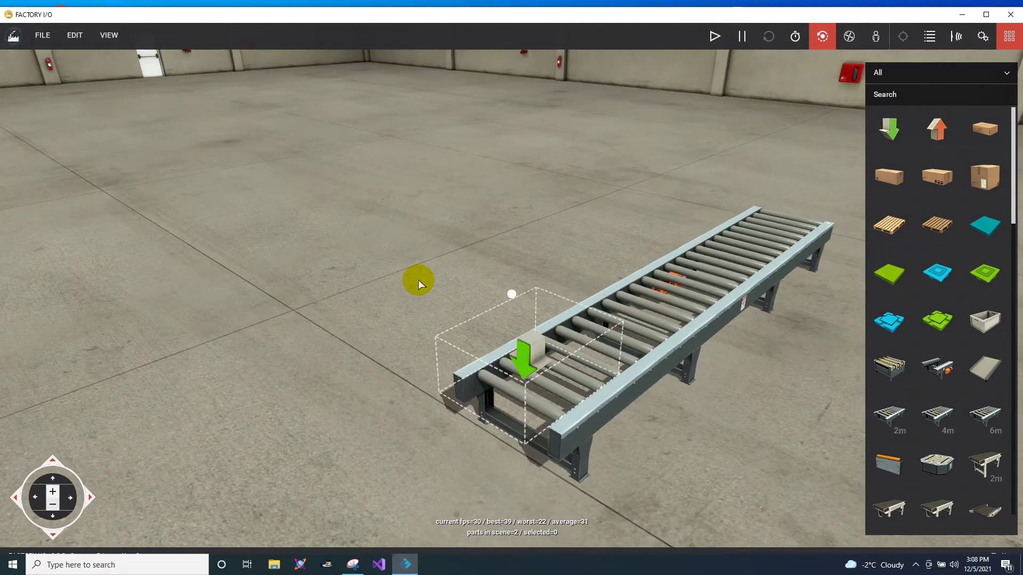
# Set the scene's driver to OPC Client Data Access and select KEPware.KEPServerEx.V4 as its OPC server.
pyautogui.click(38, 35)
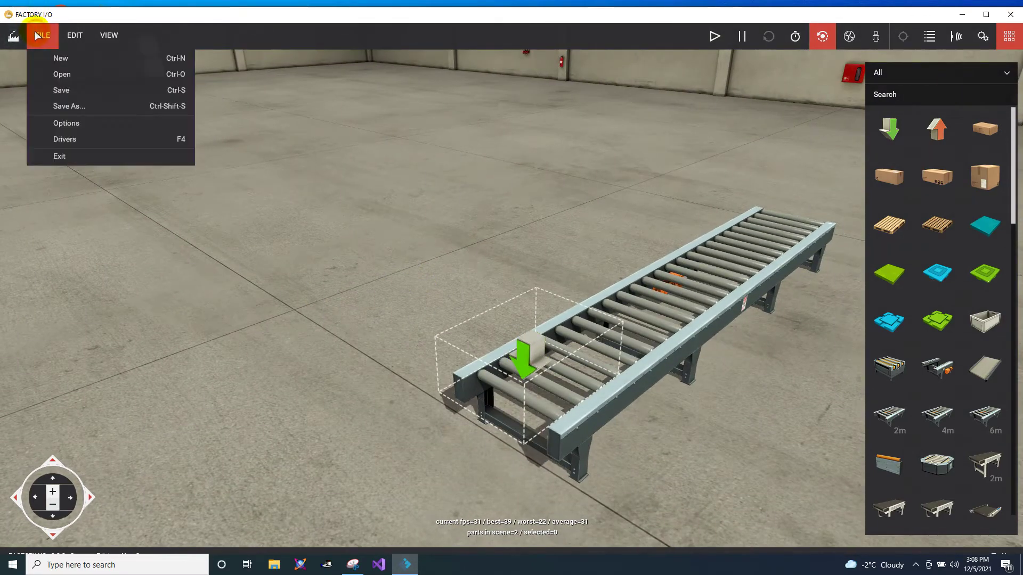
pyautogui.click(65, 139)
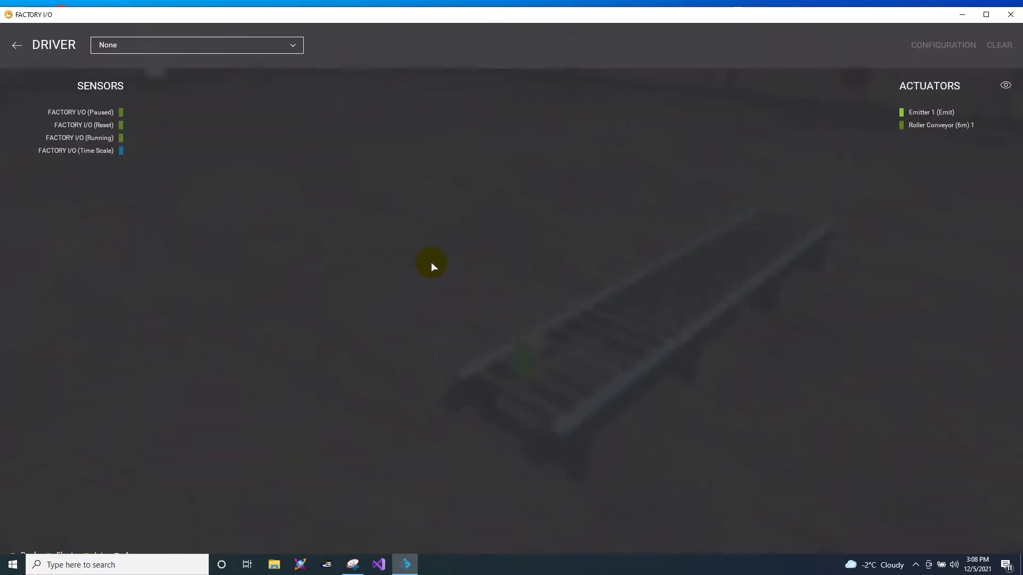
pyautogui.click(224, 46)
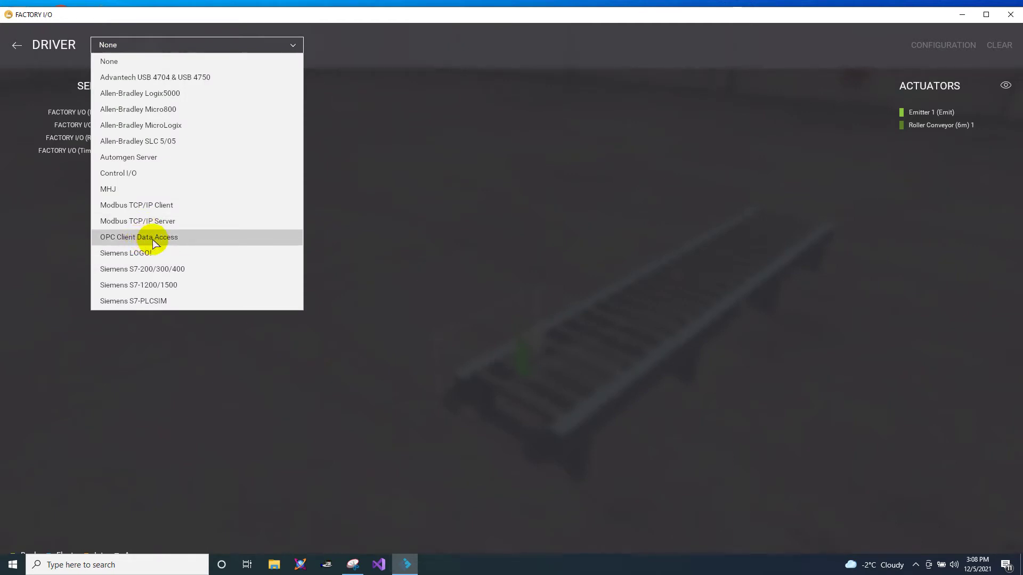
pyautogui.click(175, 238)
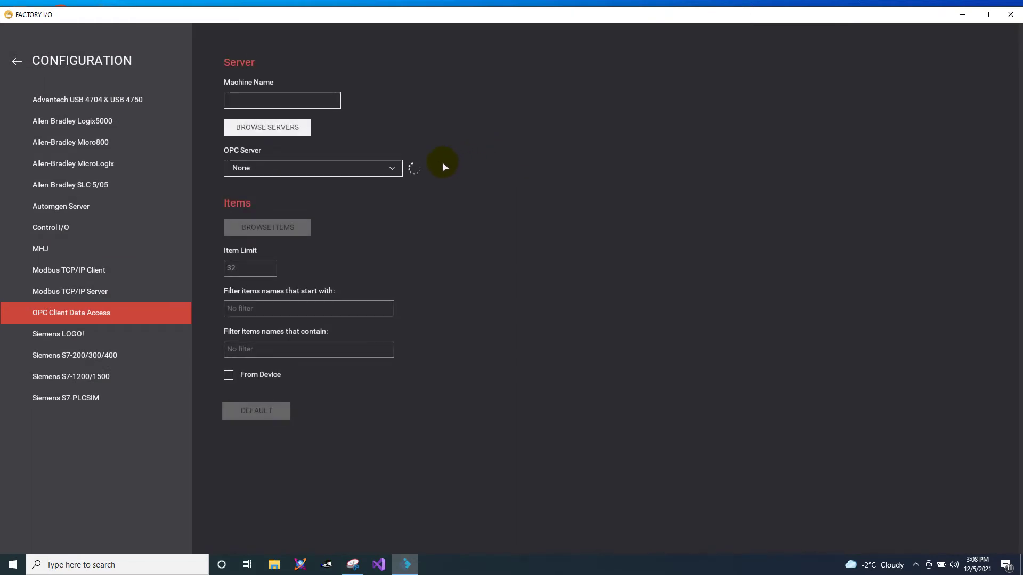
pyautogui.click(392, 167)
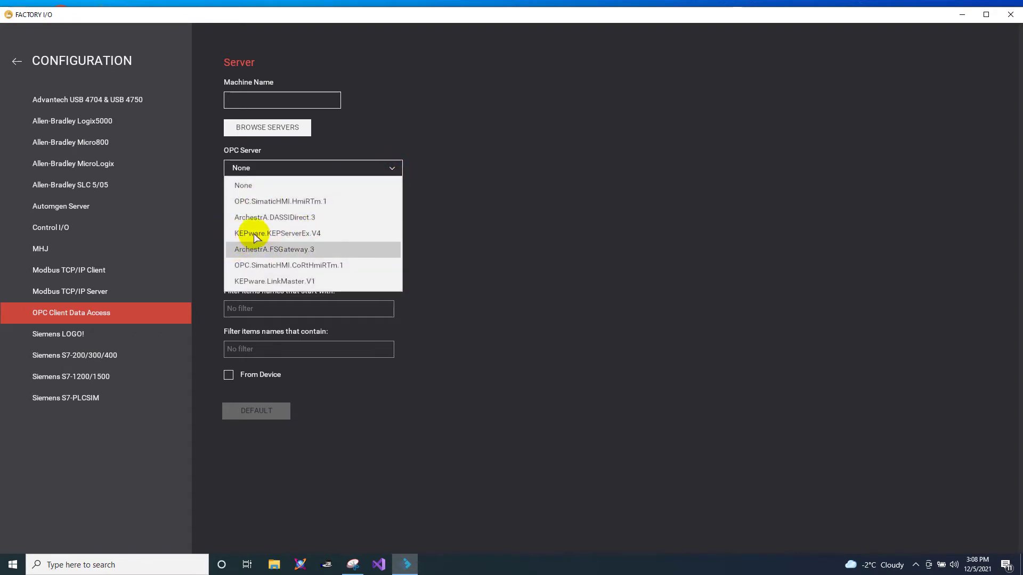
pyautogui.click(281, 234)
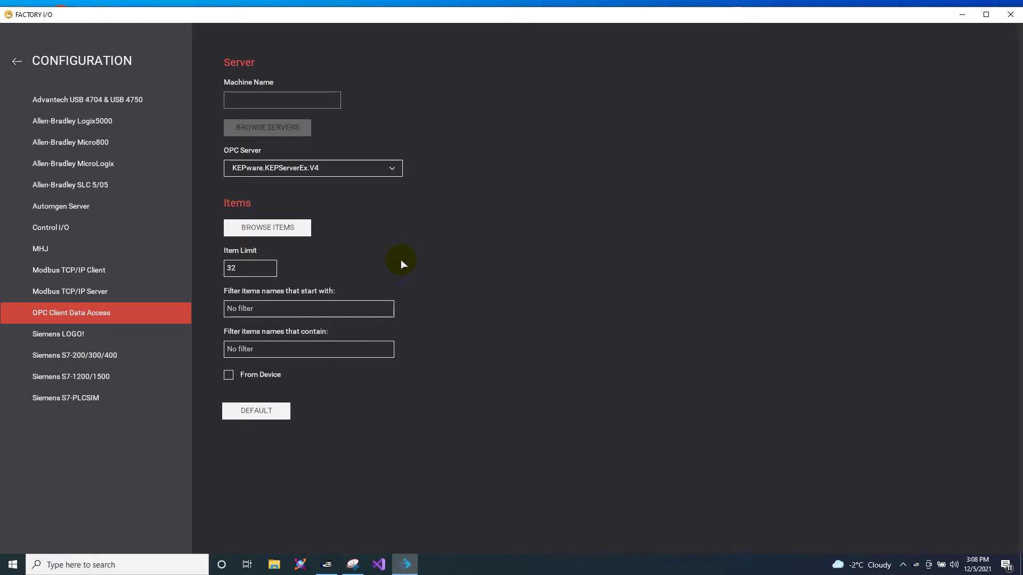
# Switch to KEPServerEx, create a new project and start a channel named ExcelSheet.
pyautogui.click(327, 565)
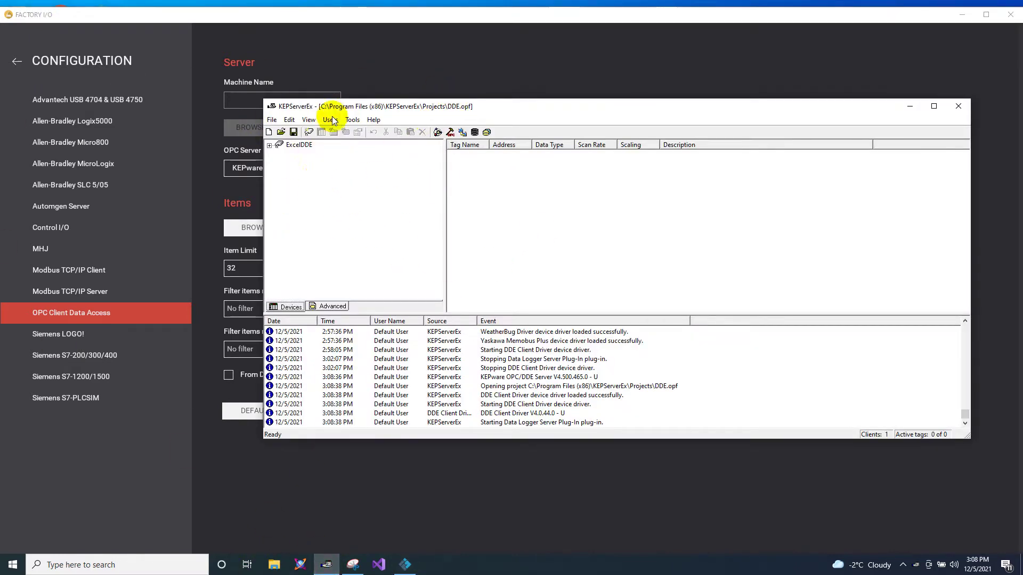
pyautogui.click(269, 133)
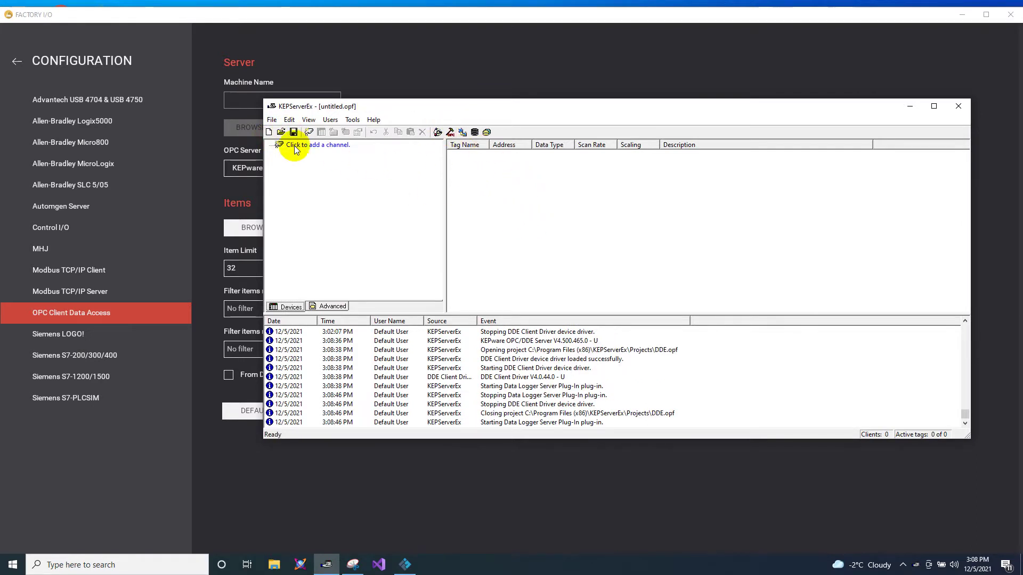
pyautogui.click(313, 146)
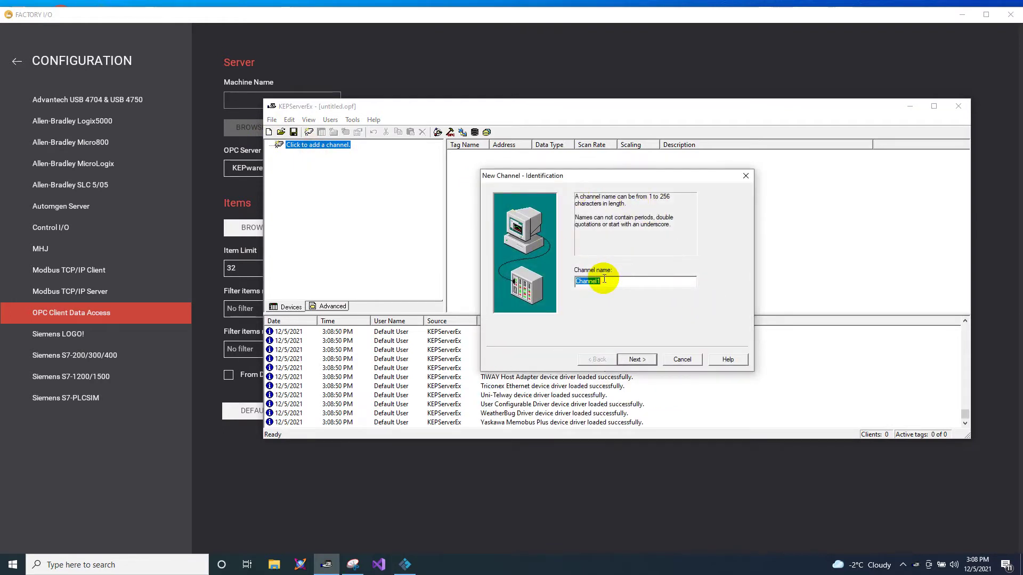
pyautogui.write('ExcelSheet')
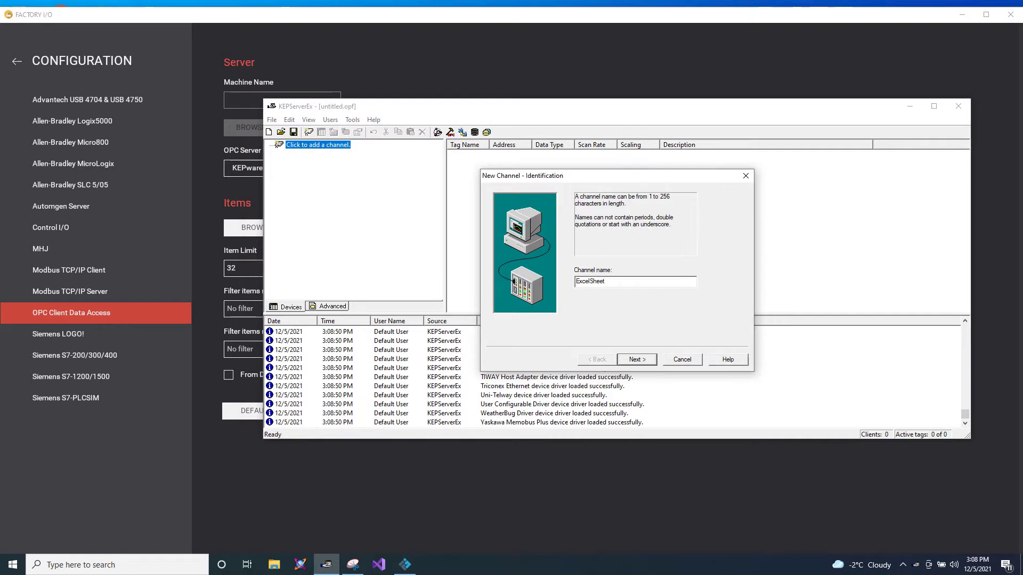
pyautogui.click(635, 360)
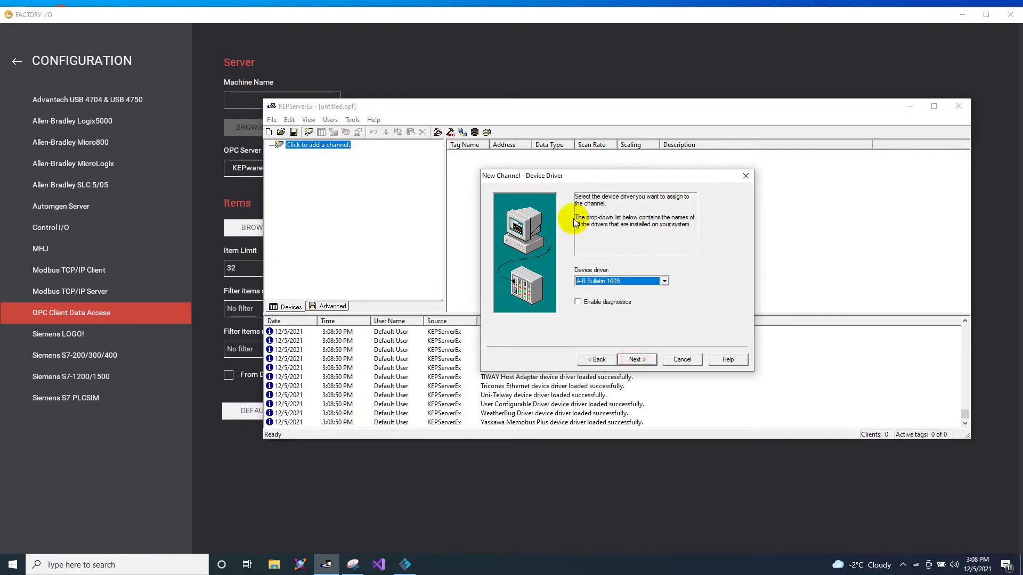
# Assign the DDE Client Driver to the new channel and finish it with the default write optimizations.
pyautogui.click(639, 281)
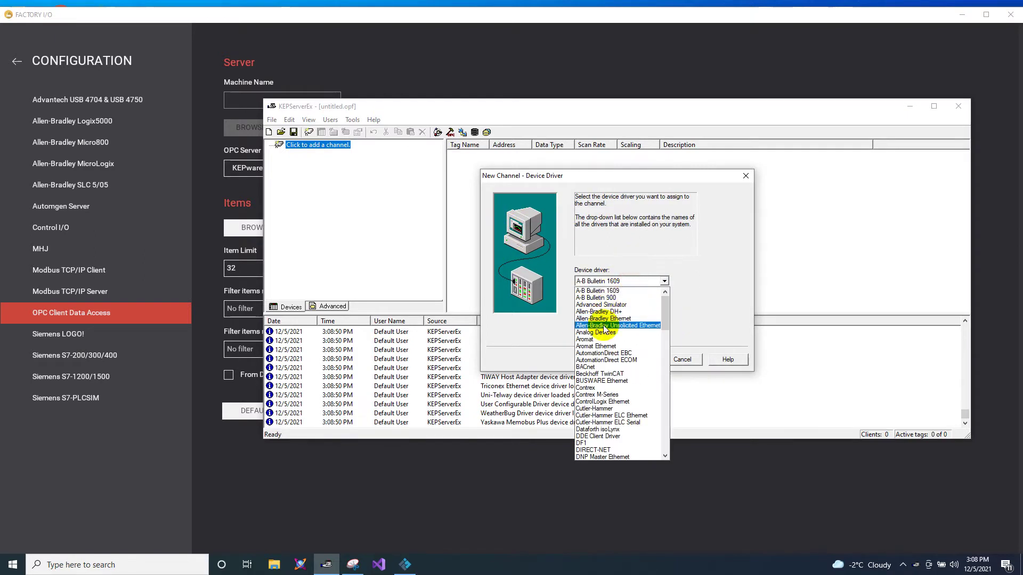
pyautogui.click(598, 437)
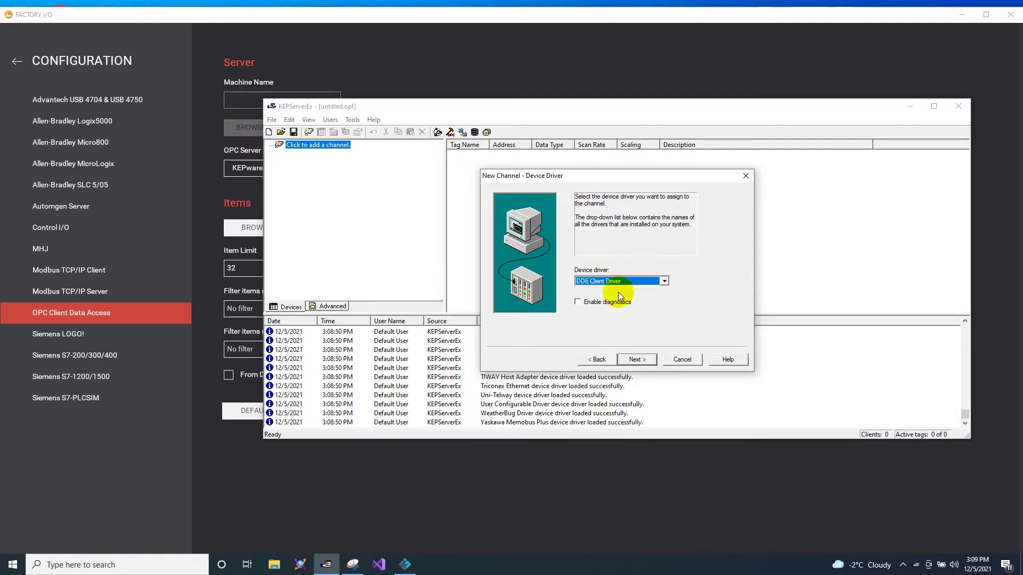
pyautogui.click(638, 360)
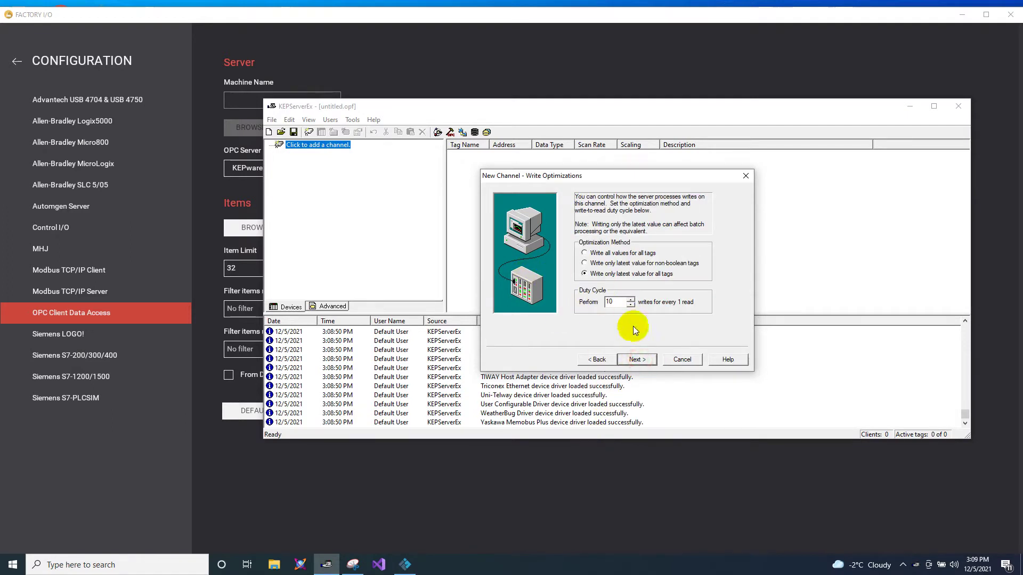
pyautogui.click(638, 361)
pyautogui.click(636, 360)
# Add a device named Sheet to the ExcelSheet channel, keeping its default settings.
pyautogui.click(320, 155)
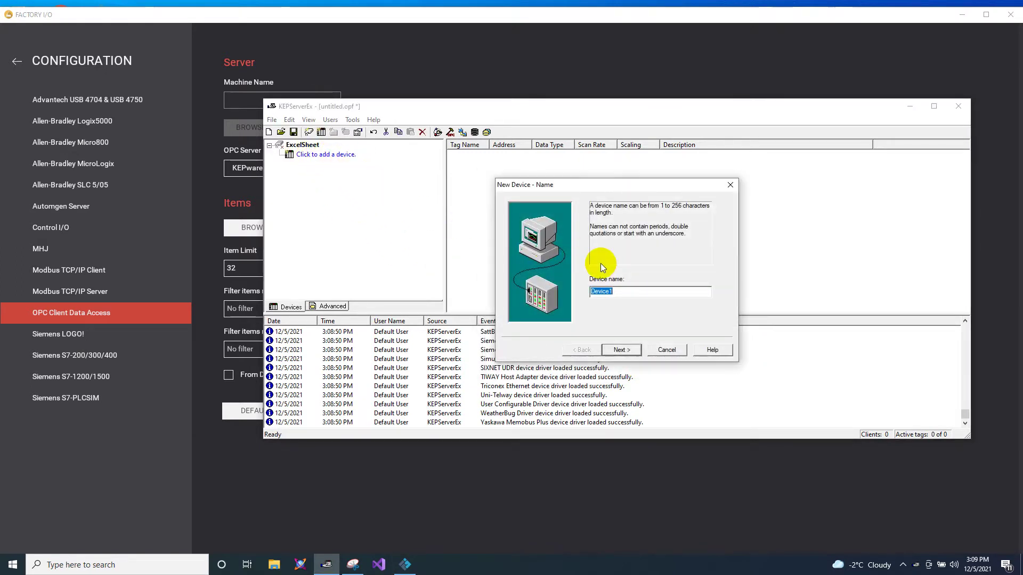
pyautogui.write('Sheet')
pyautogui.click(621, 351)
pyautogui.click(622, 350)
pyautogui.click(622, 350)
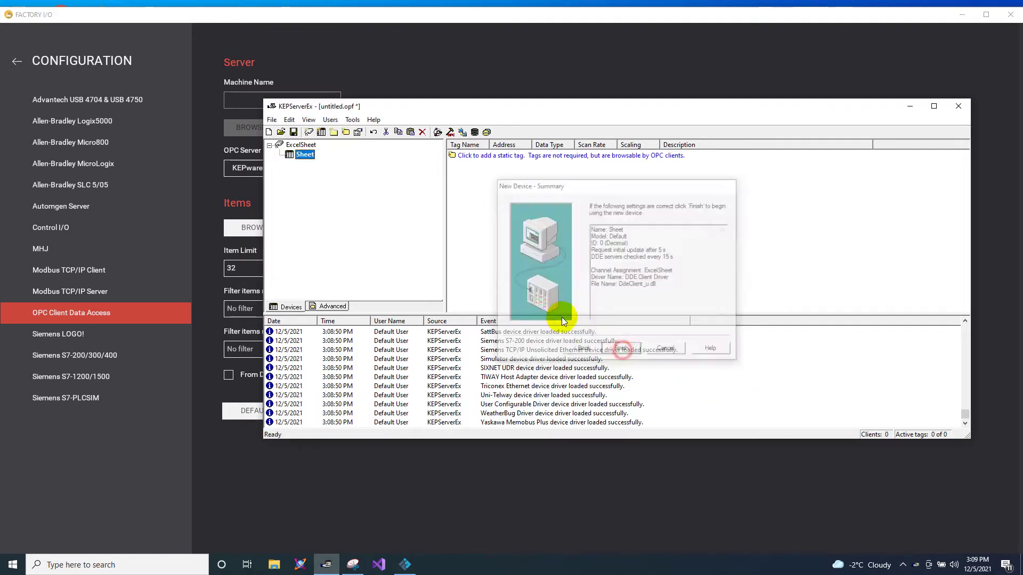
# Start a new static tag for the Sheet device and copy the example address Excel|Sheet3!R1C1 from the DDE driver help.
pyautogui.click(517, 155)
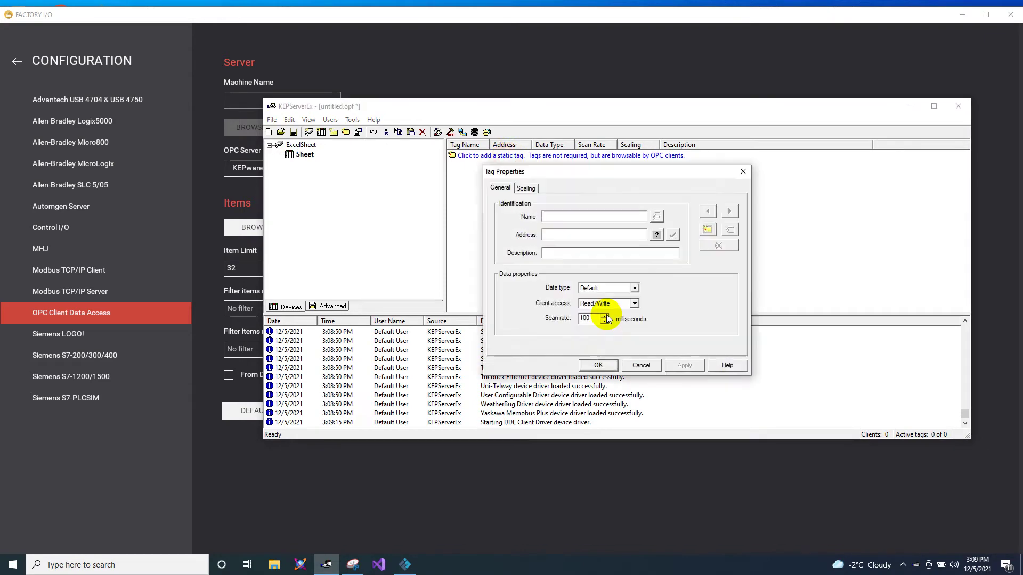
pyautogui.click(657, 235)
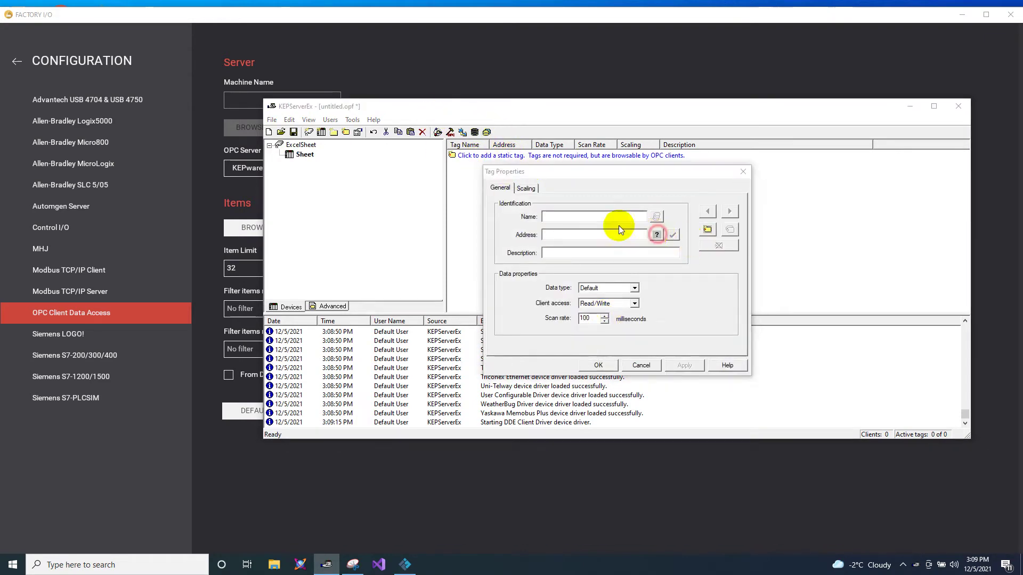
pyautogui.click(705, 267)
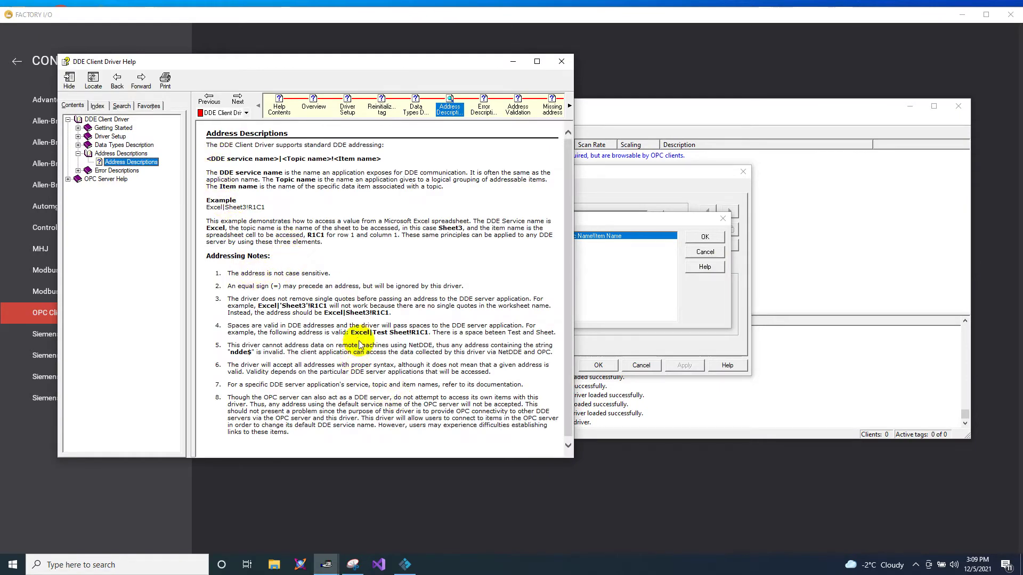
pyautogui.moveTo(350, 332); pyautogui.dragTo(424, 333)
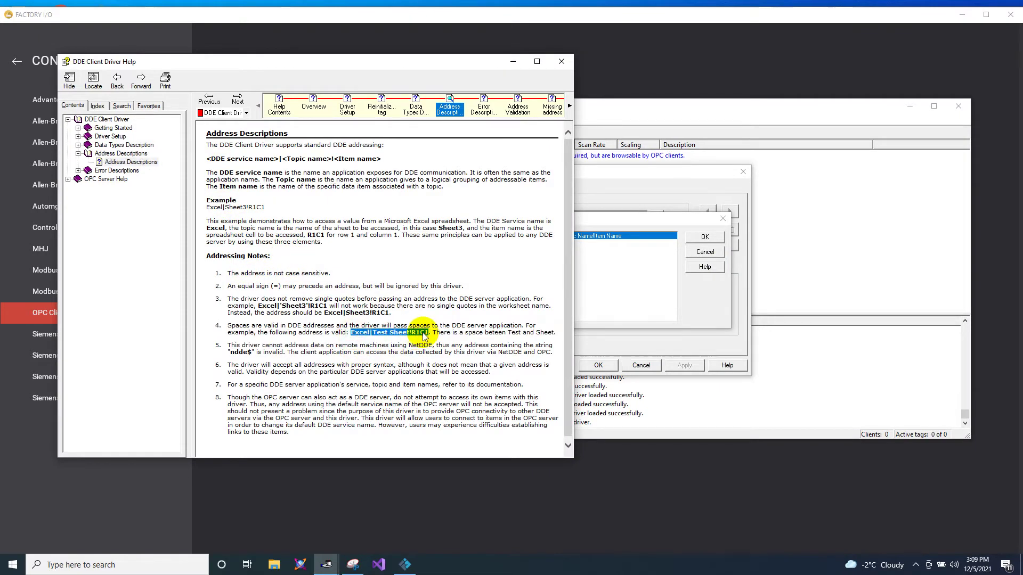
pyautogui.click(326, 307)
pyautogui.moveTo(324, 313); pyautogui.dragTo(389, 313)
pyautogui.hotkey('ctrl', 'c')
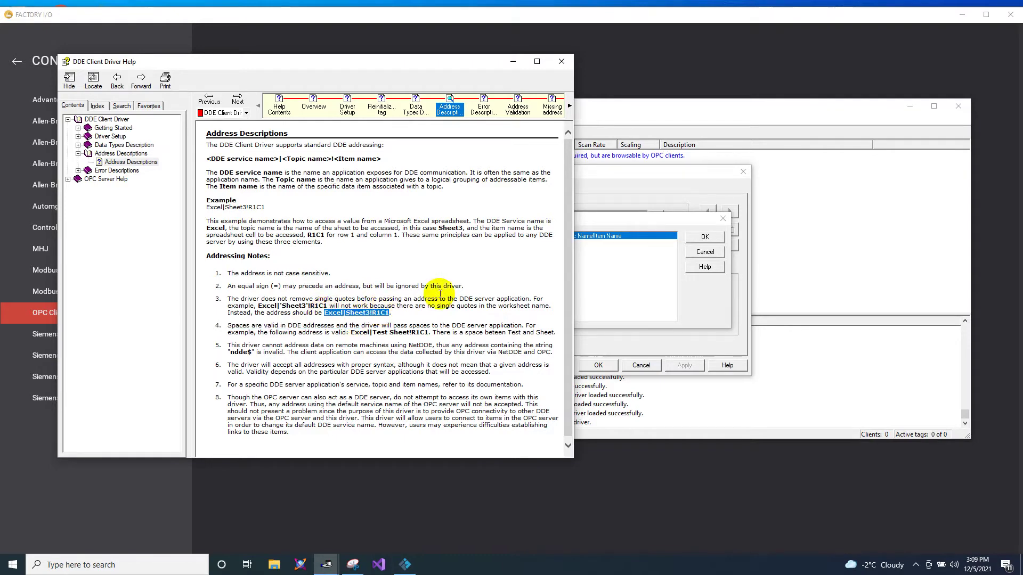
# Close the help and hints, paste Excel|Sheet3!R1C1 as the tag's address, and name the tag Start.
pyautogui.click(562, 61)
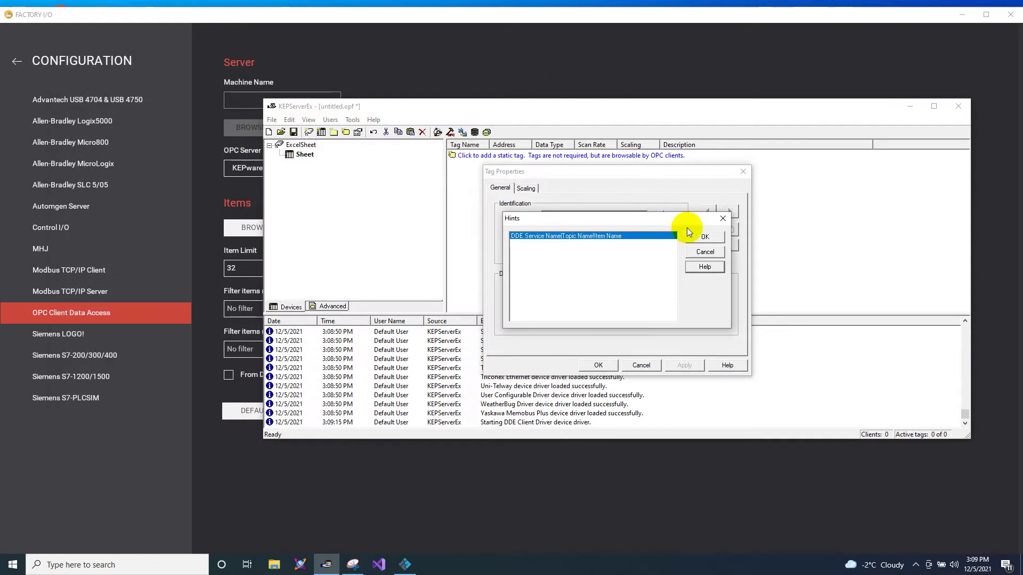
pyautogui.click(704, 252)
pyautogui.hotkey('ctrl', 'v')
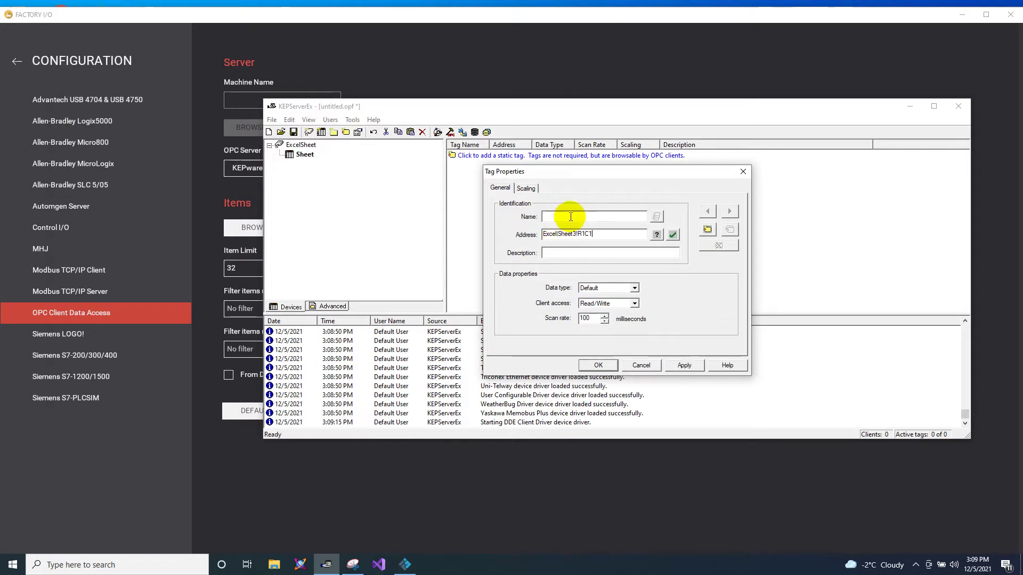
pyautogui.click(571, 217)
pyautogui.write('Start')
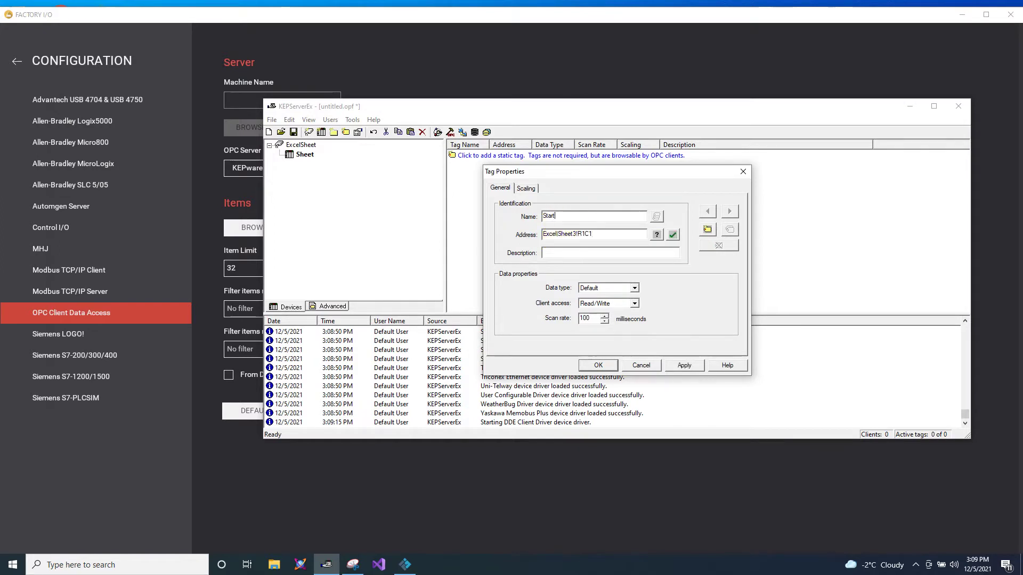
# Set the Start tag's data type to Boolean and its address to Excel|Sheet1!R1C1, and save the tag.
pyautogui.click(634, 289)
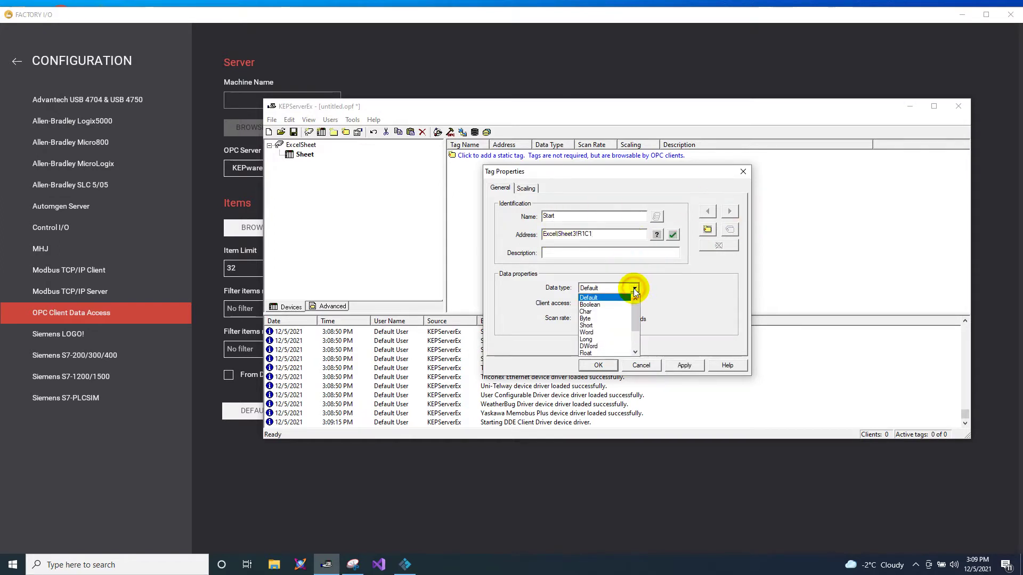
pyautogui.click(597, 305)
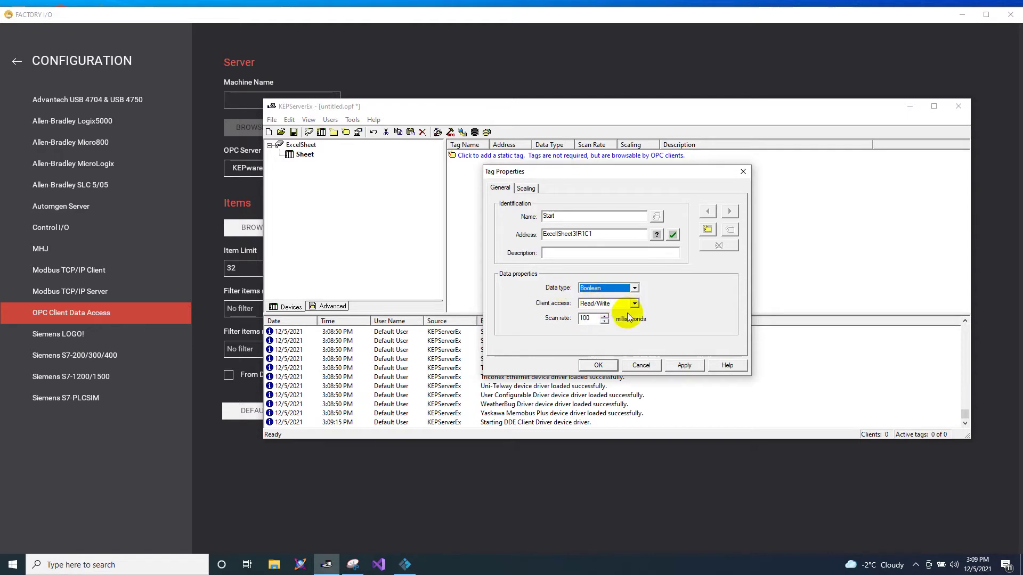
pyautogui.click(576, 234)
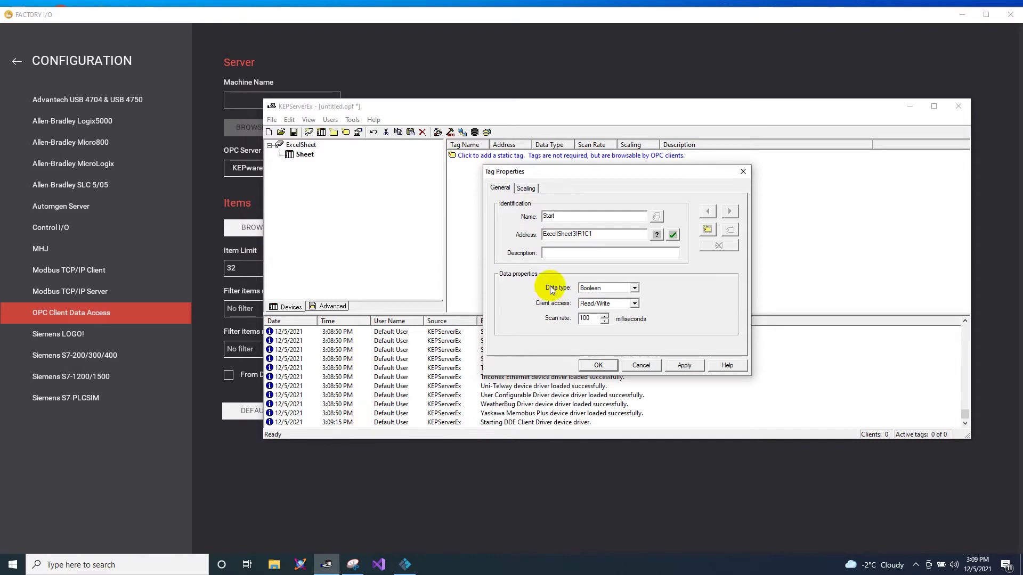
pyautogui.click(136, 563)
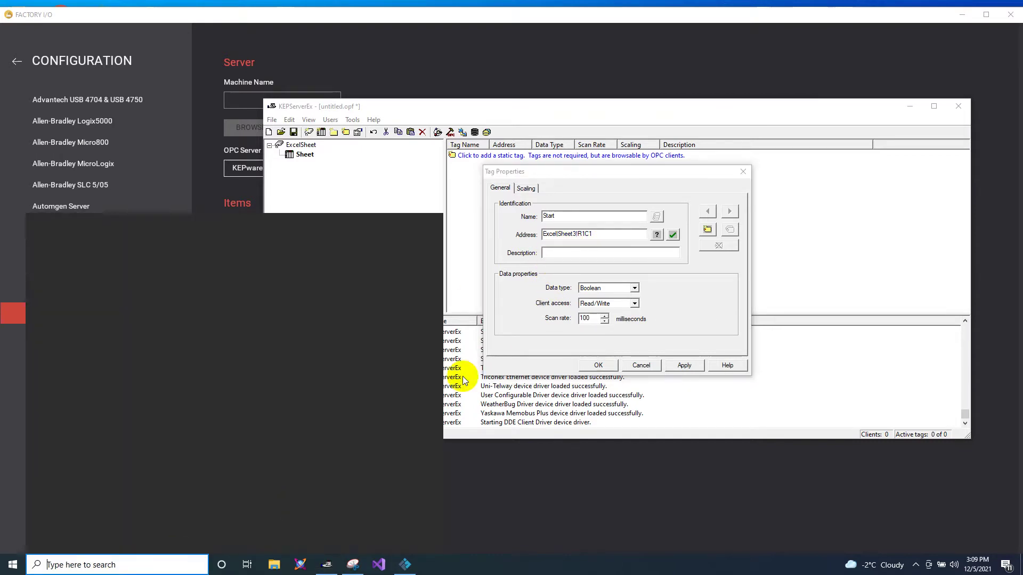
pyautogui.click(573, 235)
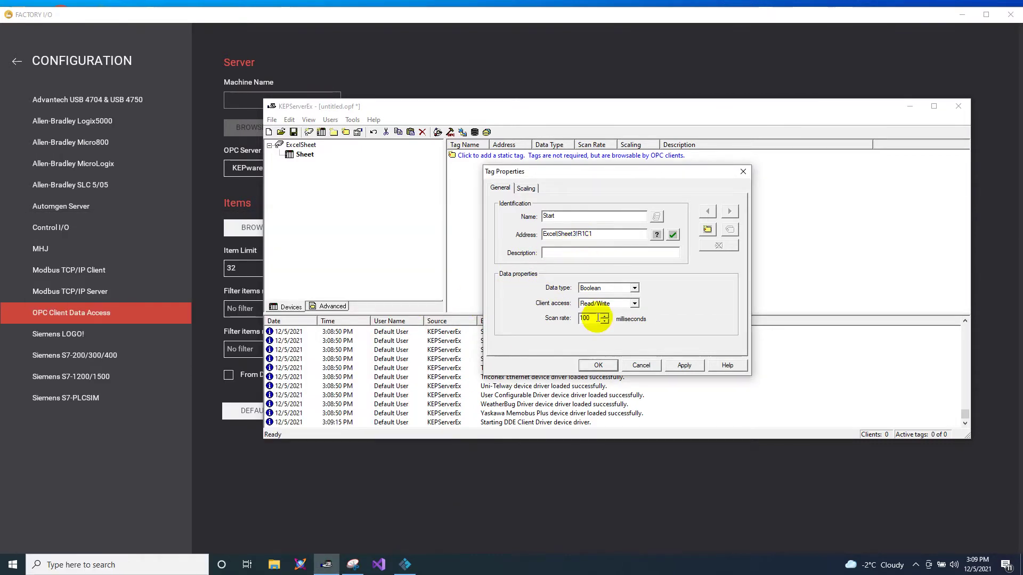
pyautogui.press('BackSpace')
pyautogui.press('BackSpace')
pyautogui.write('1!')
pyautogui.click(673, 235)
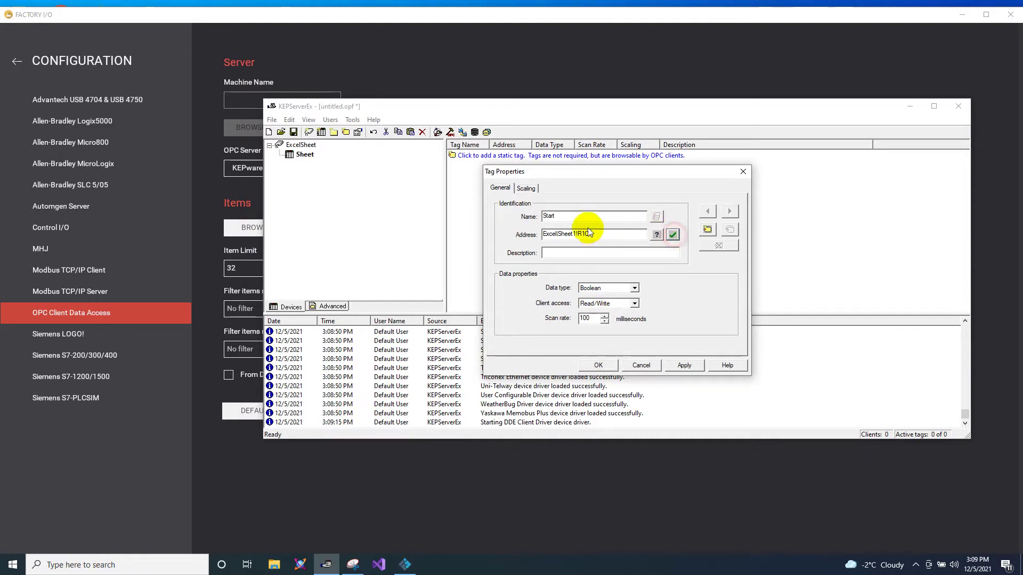
pyautogui.click(684, 370)
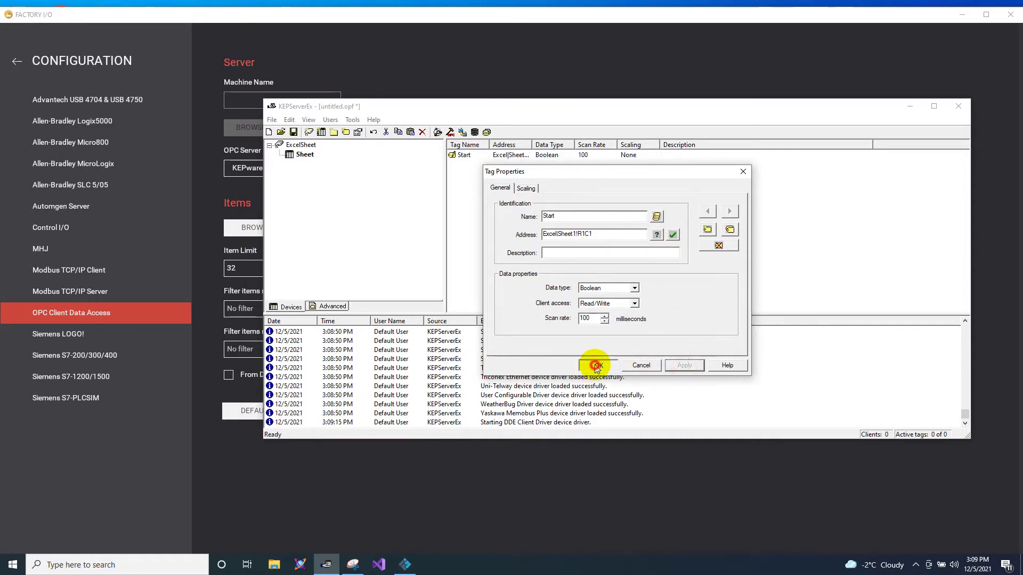
pyautogui.click(596, 366)
# Duplicate the Start tag under the Sheet device and rename the copy Stop.
pyautogui.rightClick(483, 158)
pyautogui.rightClick(475, 168)
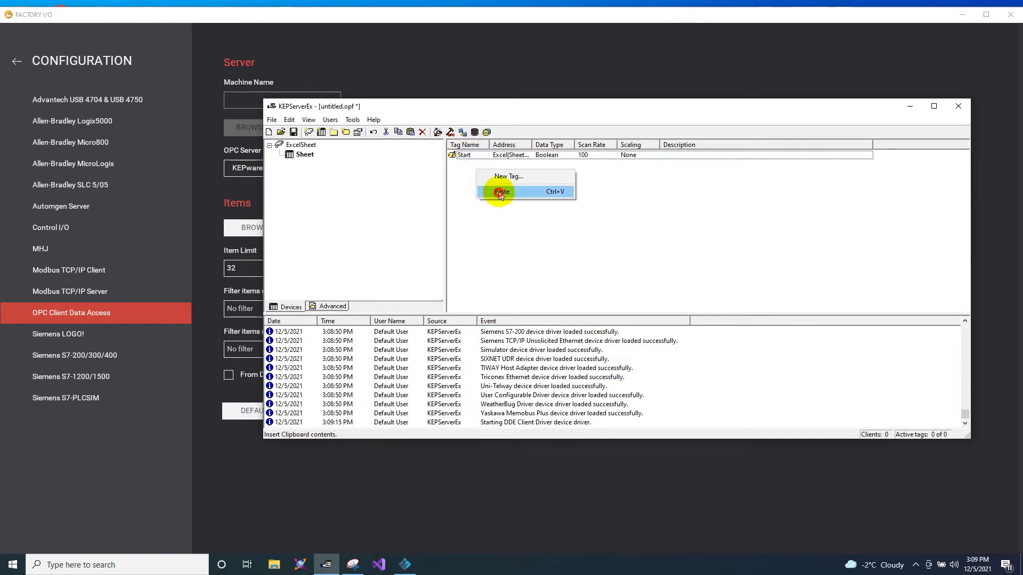
pyautogui.click(500, 193)
pyautogui.doubleClick(464, 163)
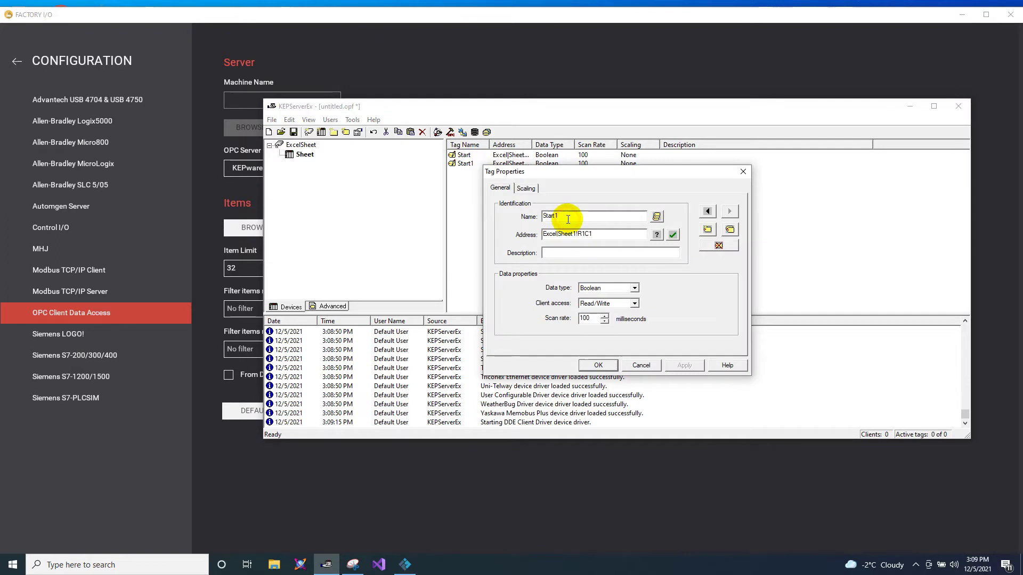
pyautogui.write('Stop')
pyautogui.press('Return')
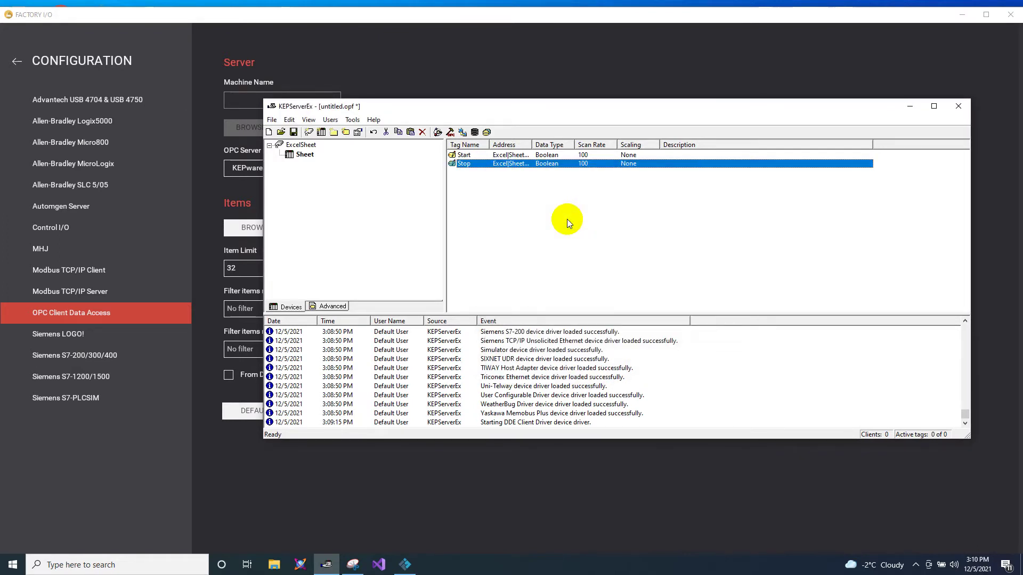
# Change the Stop tag's address to Excel|Sheet1!R2C1 and save the tag.
pyautogui.doubleClick(461, 163)
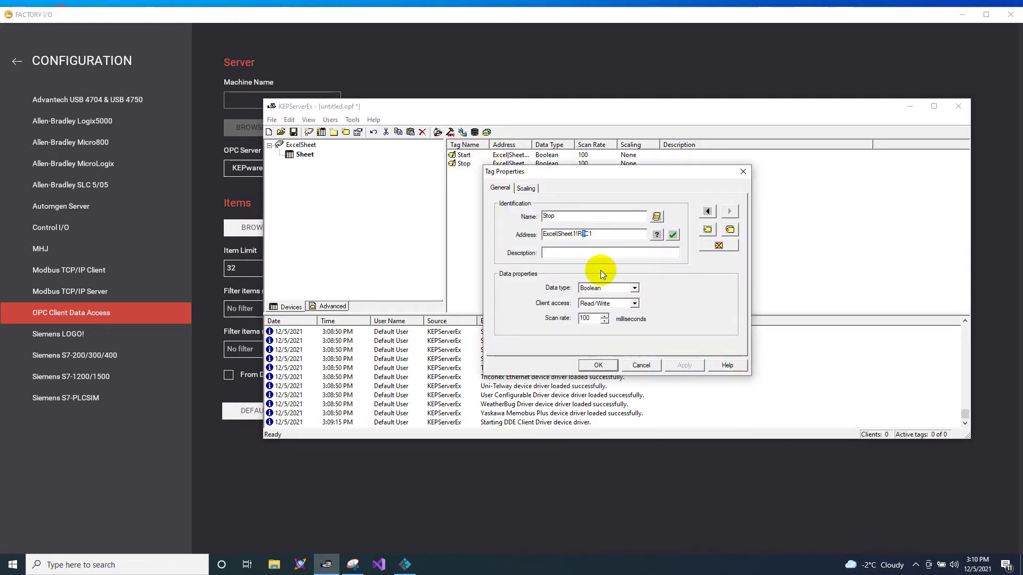
pyautogui.write('2')
pyautogui.click(688, 366)
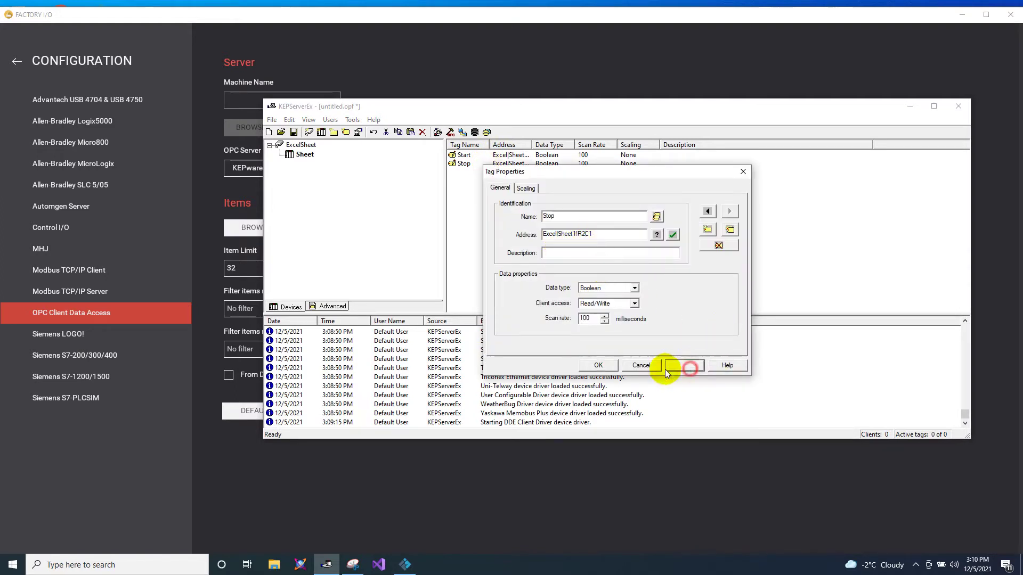
pyautogui.click(626, 367)
pyautogui.click(503, 164)
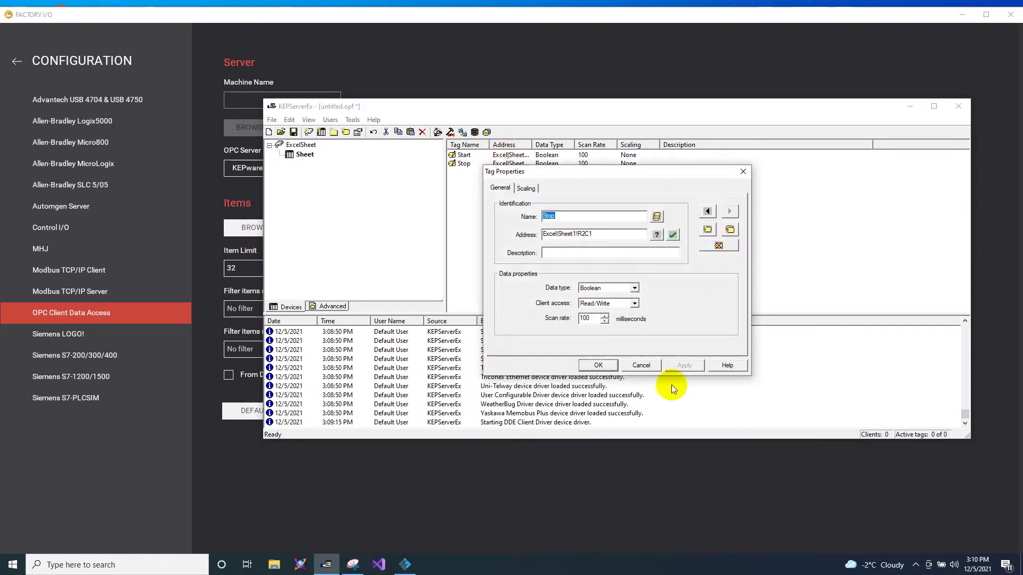
pyautogui.click(596, 366)
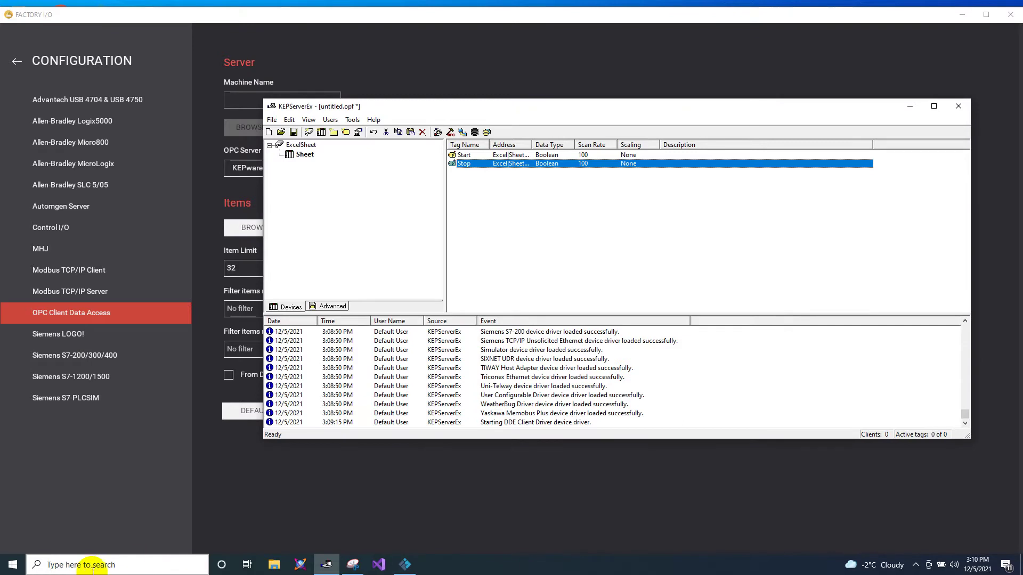
# Open Excel 2016 and create a blank workbook.
pyautogui.click(90, 566)
pyautogui.write('excel 2016')
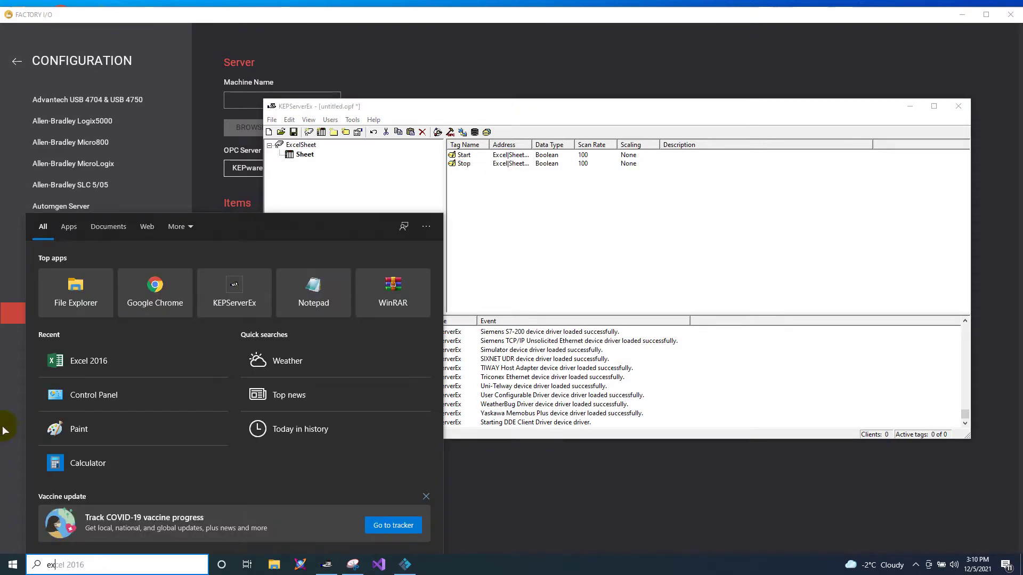
pyautogui.click(90, 286)
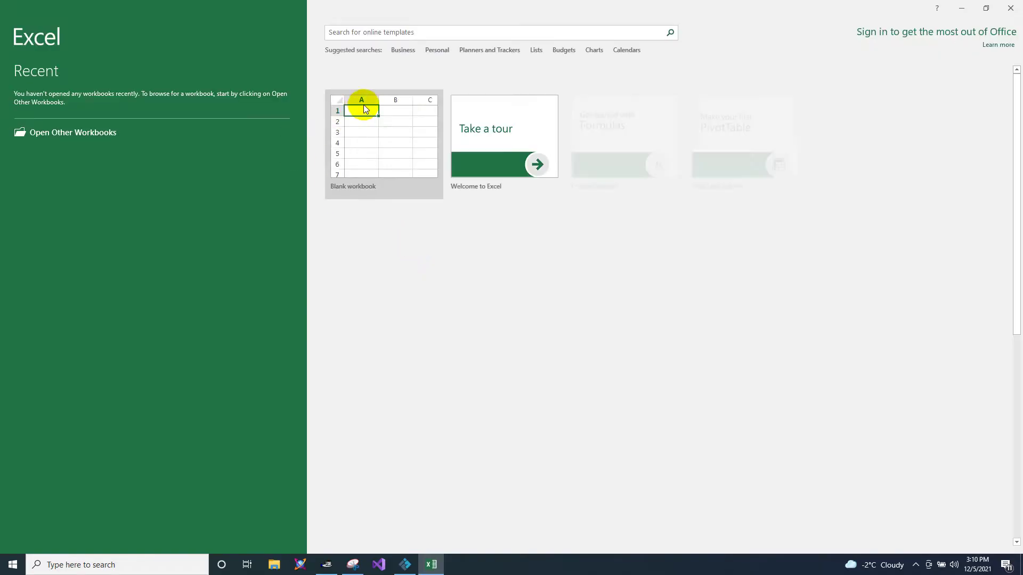
pyautogui.click(360, 104)
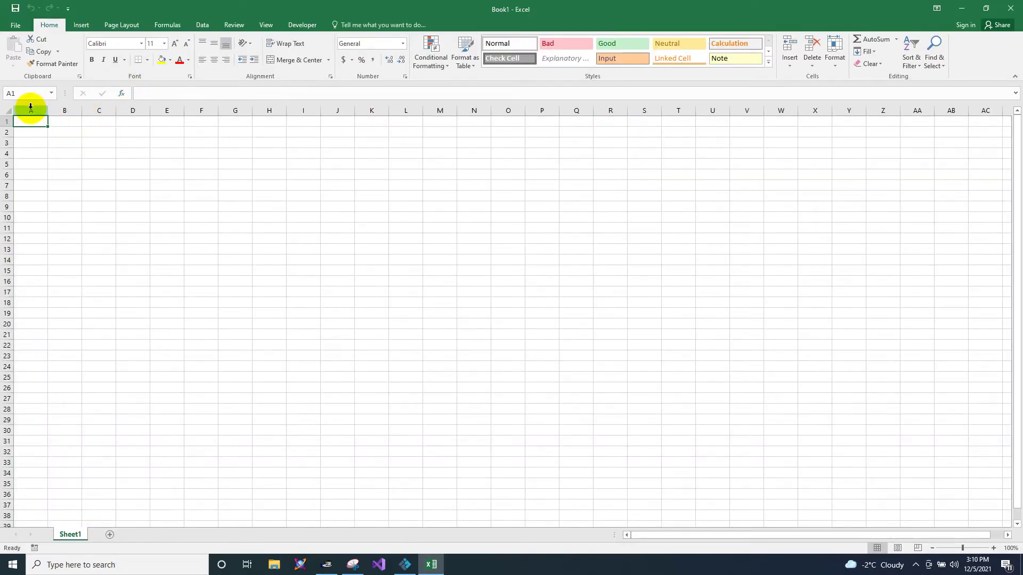
# Highlight column A and the first rows of Sheet1 to locate the cells that the tags address.
pyautogui.click(30, 106)
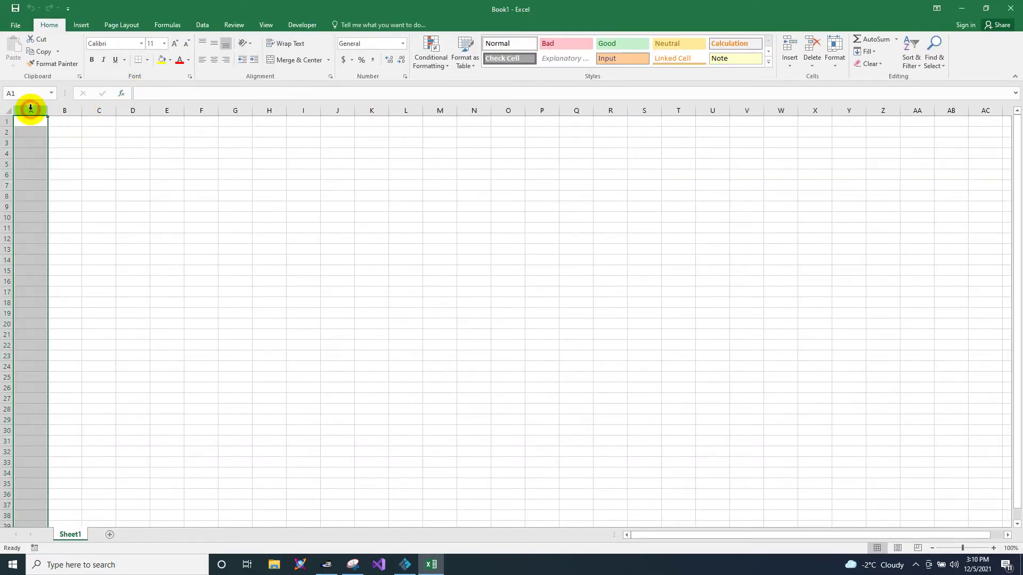
pyautogui.click(4, 121)
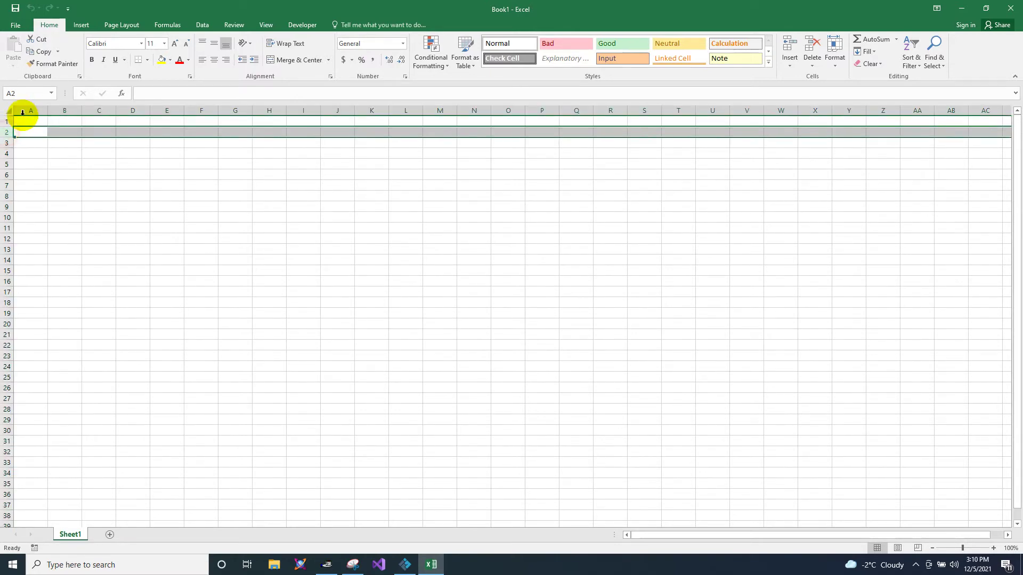
pyautogui.click(24, 108)
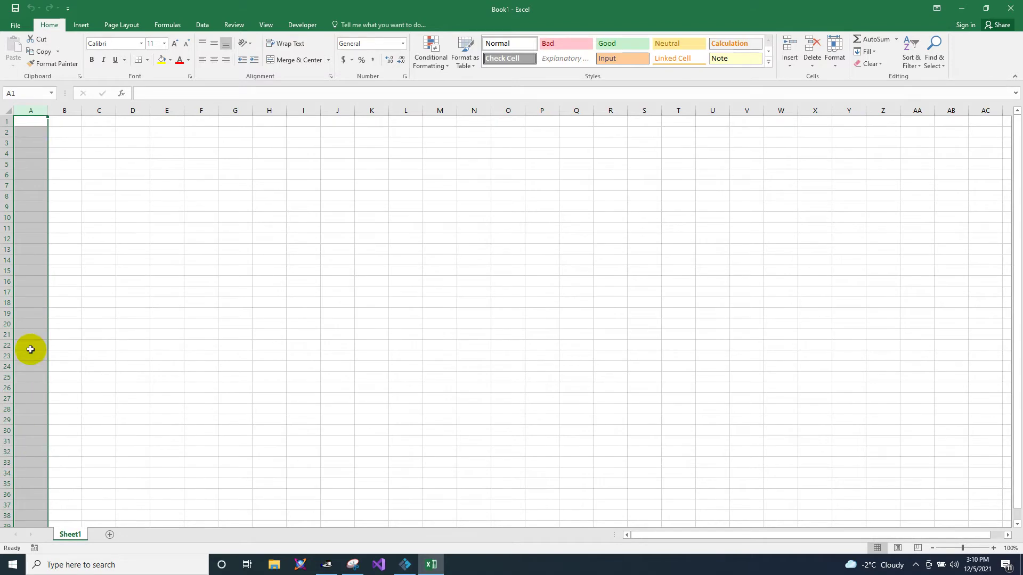
pyautogui.click(4, 122)
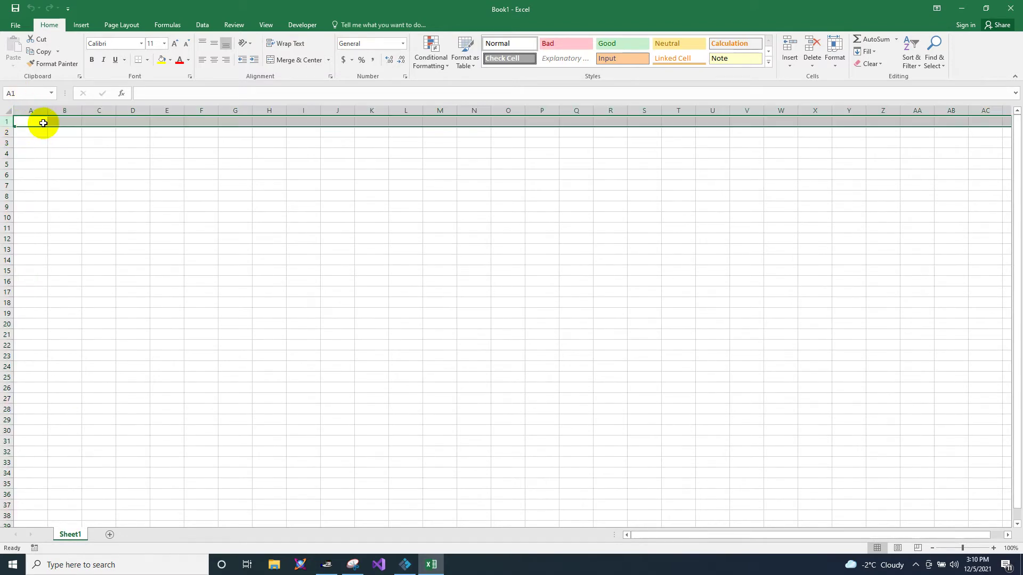
pyautogui.click(119, 196)
pyautogui.click(334, 238)
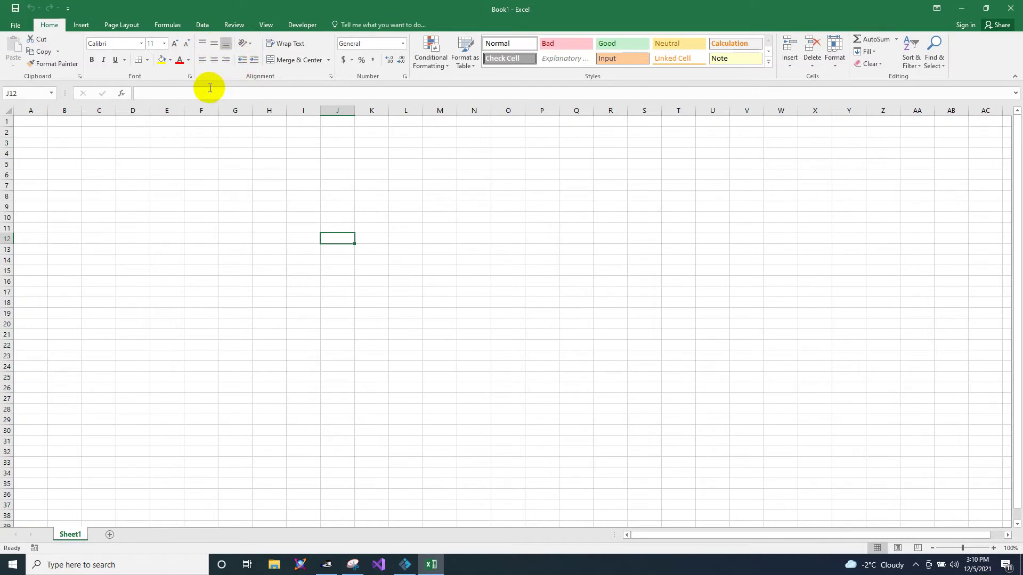
# Insert an ActiveX command button about 119 by 60 points over columns F to G, rows 5 to 8, and caption it START.
pyautogui.click(301, 25)
pyautogui.click(220, 58)
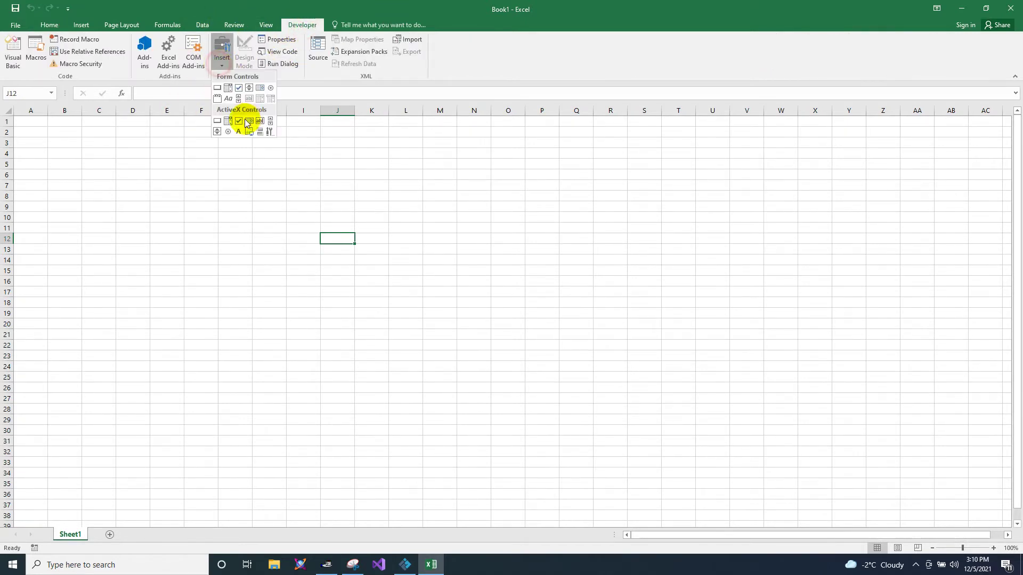
pyautogui.click(217, 122)
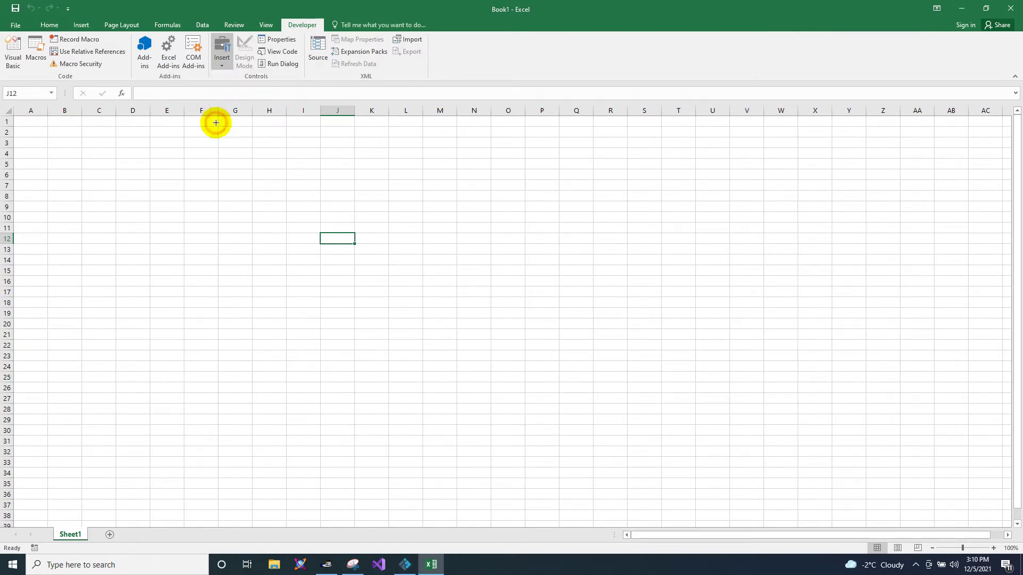
pyautogui.moveTo(180, 158); pyautogui.dragTo(264, 200)
pyautogui.rightClick(212, 177)
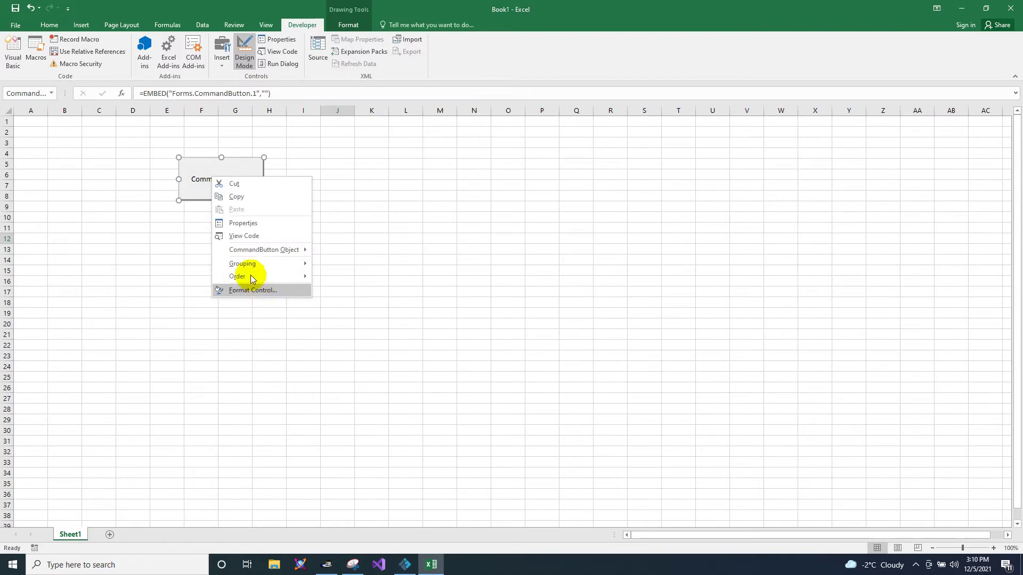
pyautogui.moveTo(267, 254)
pyautogui.click(325, 251)
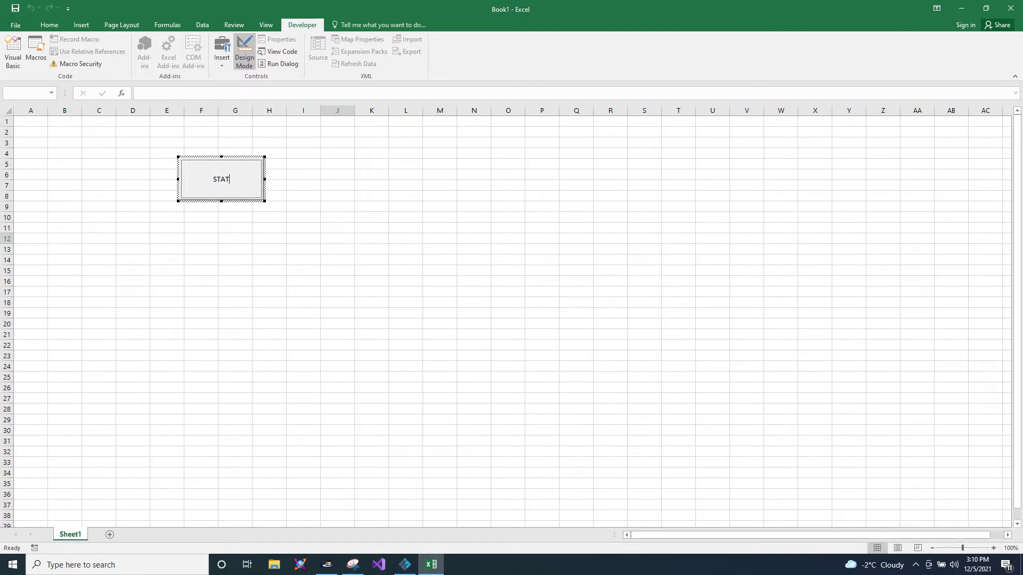
pyautogui.click(254, 256)
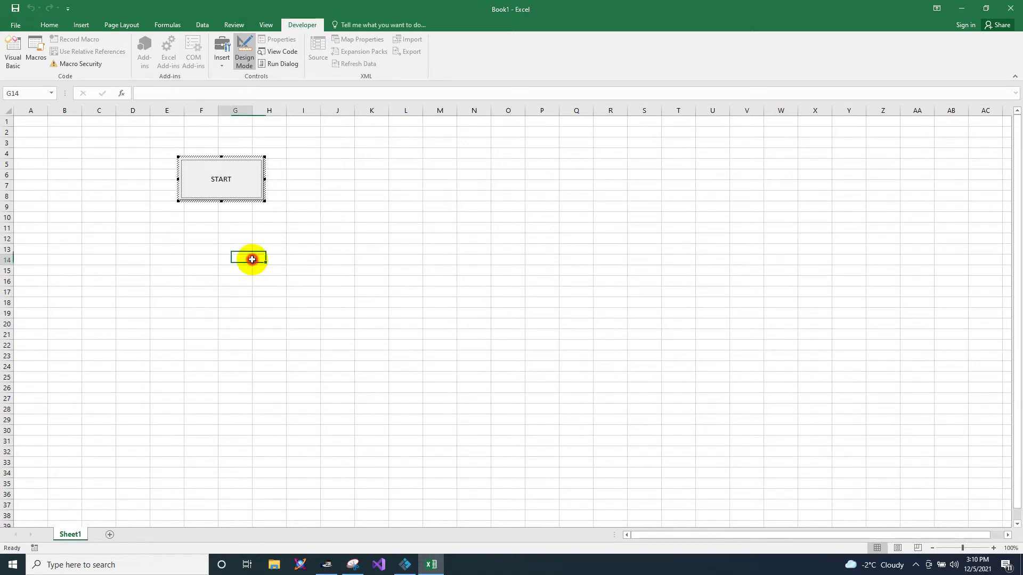
pyautogui.rightClick(230, 178)
pyautogui.click(210, 248)
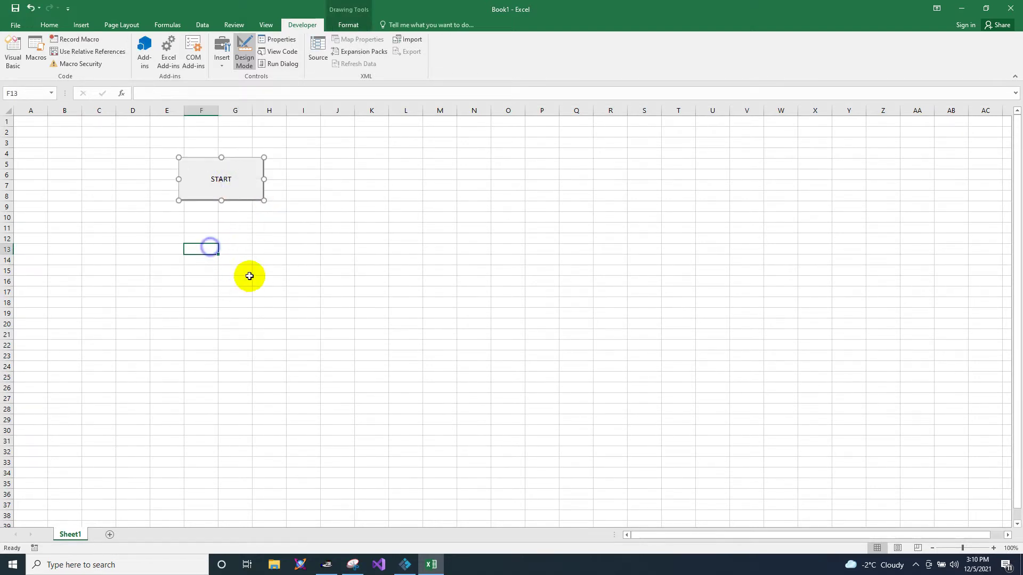
pyautogui.rightClick(212, 247)
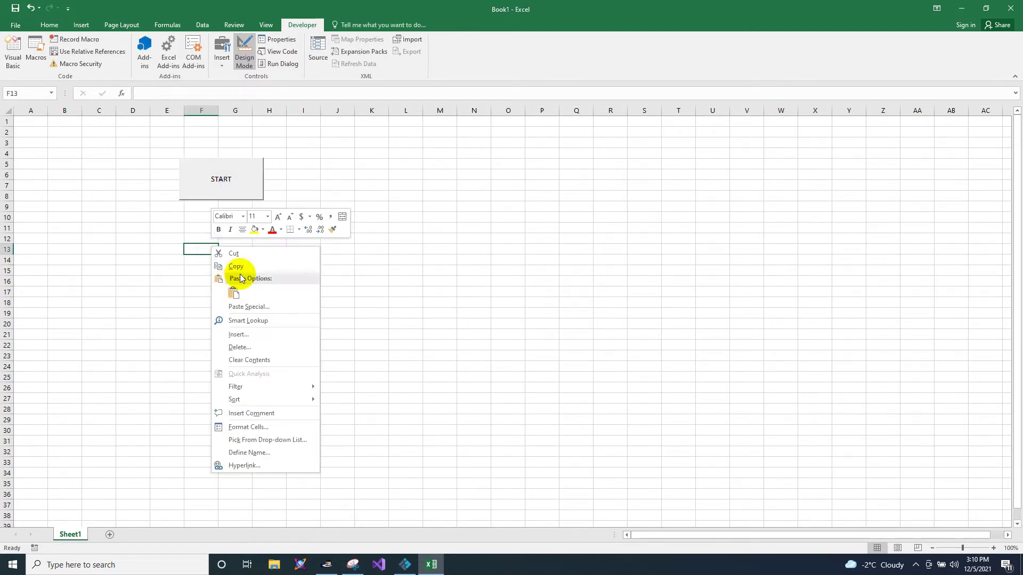
pyautogui.click(310, 196)
# Set the START button's BackColor to the medium green &H0000C000& and keep the button selected for further property edits.
pyautogui.rightClick(233, 184)
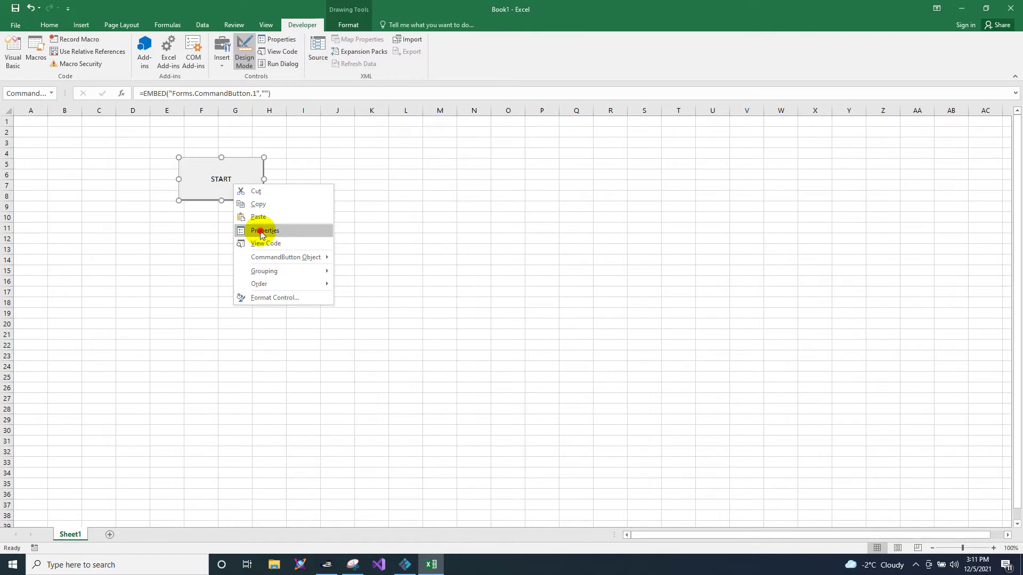
pyautogui.click(264, 231)
pyautogui.click(693, 123)
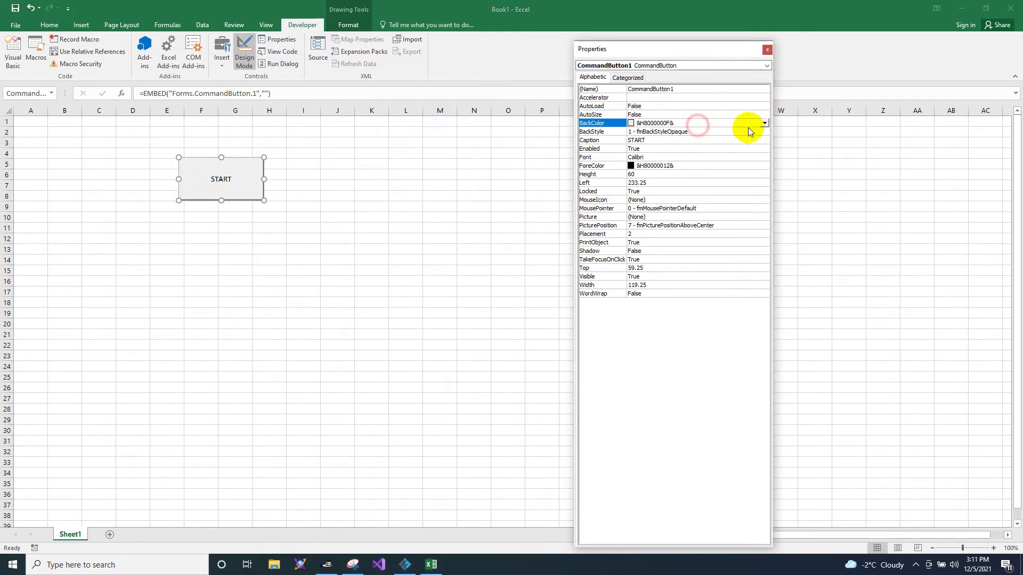
pyautogui.click(764, 123)
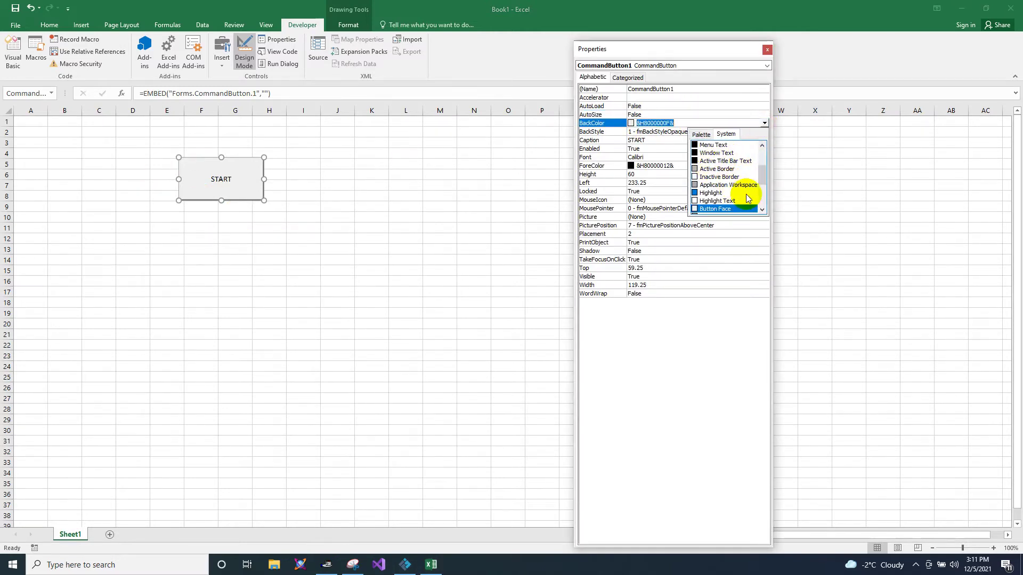
pyautogui.click(696, 134)
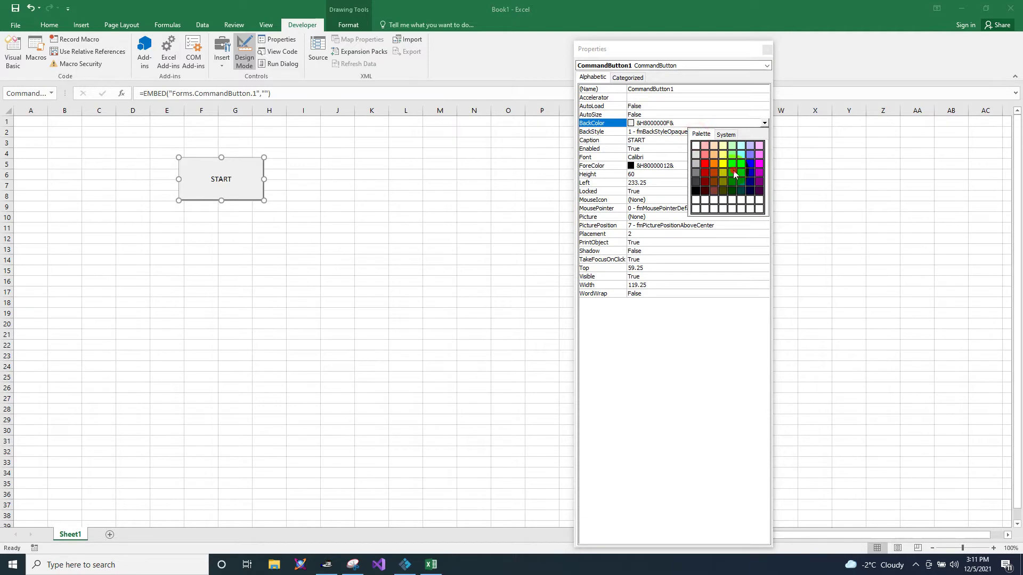
pyautogui.click(733, 171)
pyautogui.click(474, 228)
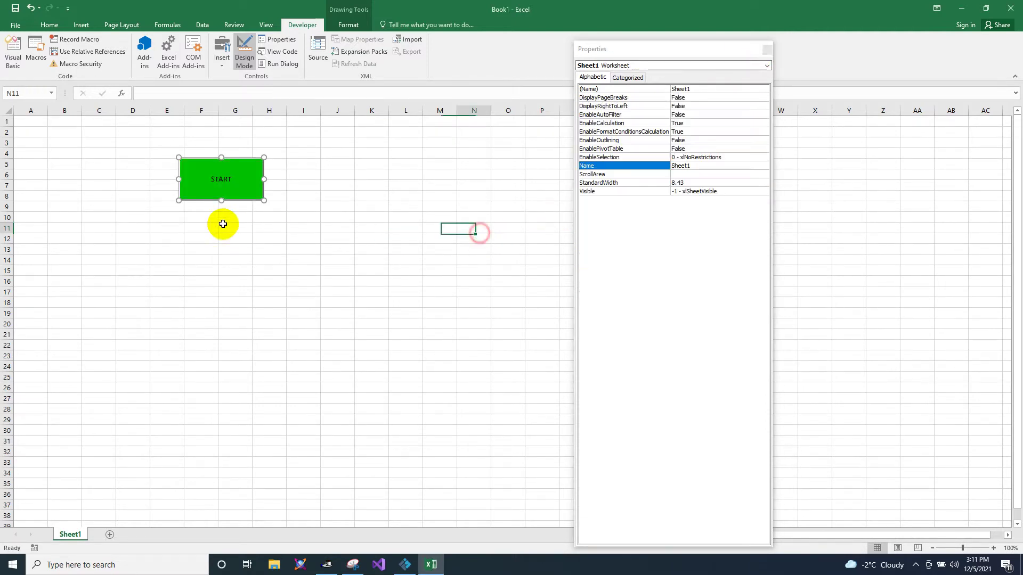
pyautogui.click(202, 178)
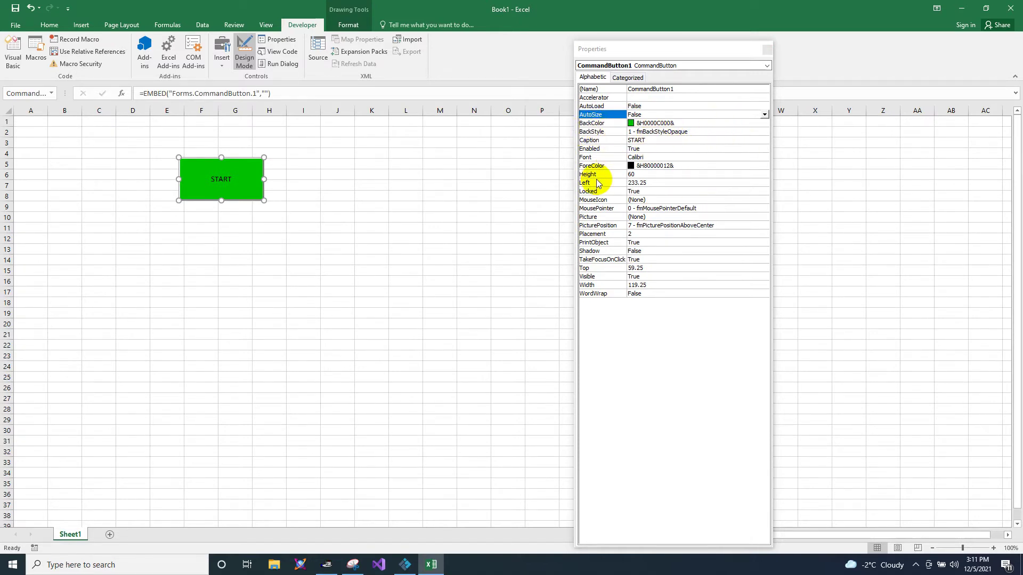
# Set the START button's font size to 22, keeping the Calibri Regular font.
pyautogui.click(590, 157)
pyautogui.click(764, 158)
pyautogui.doubleClick(638, 156)
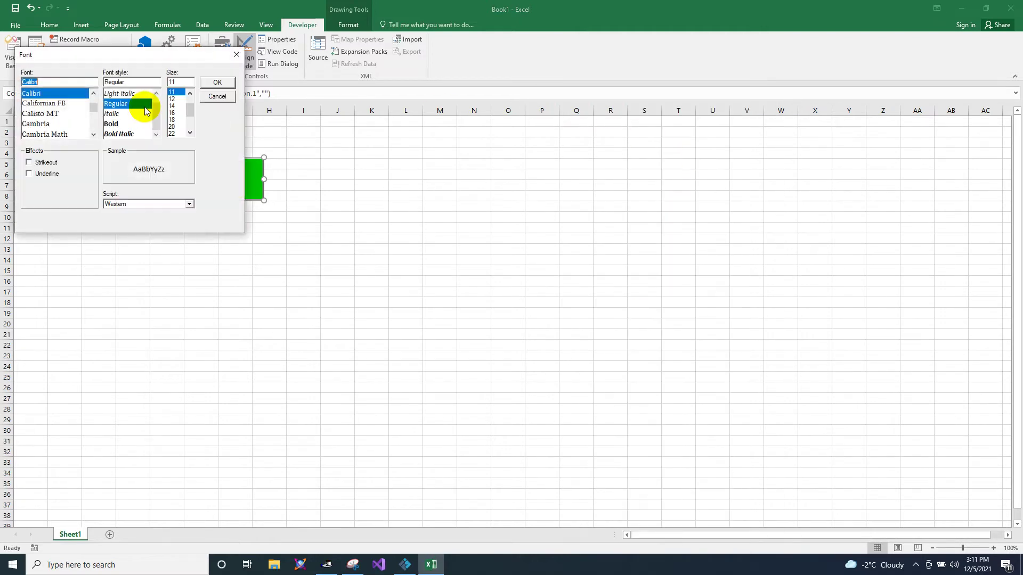
pyautogui.click(173, 134)
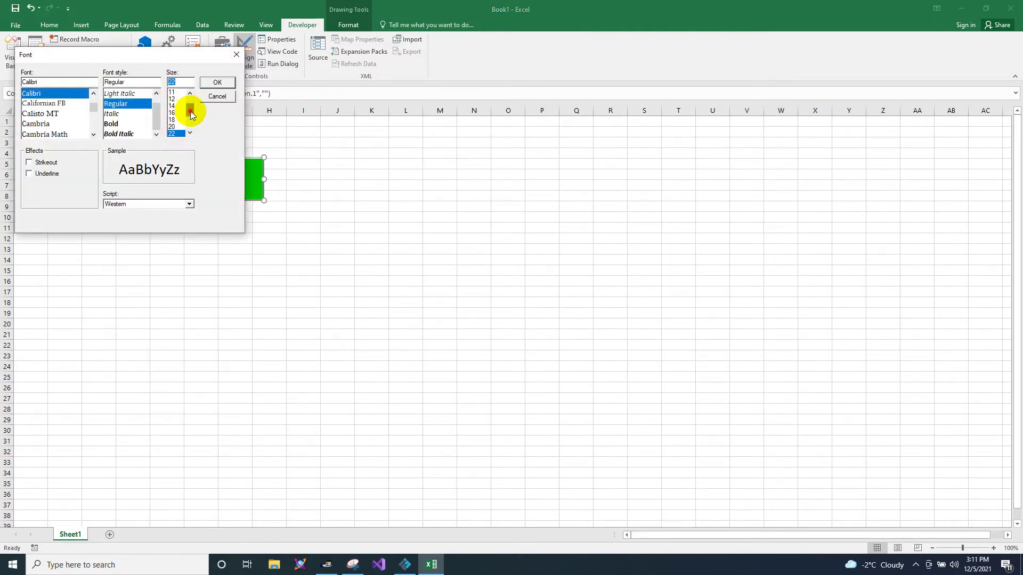
pyautogui.click(218, 83)
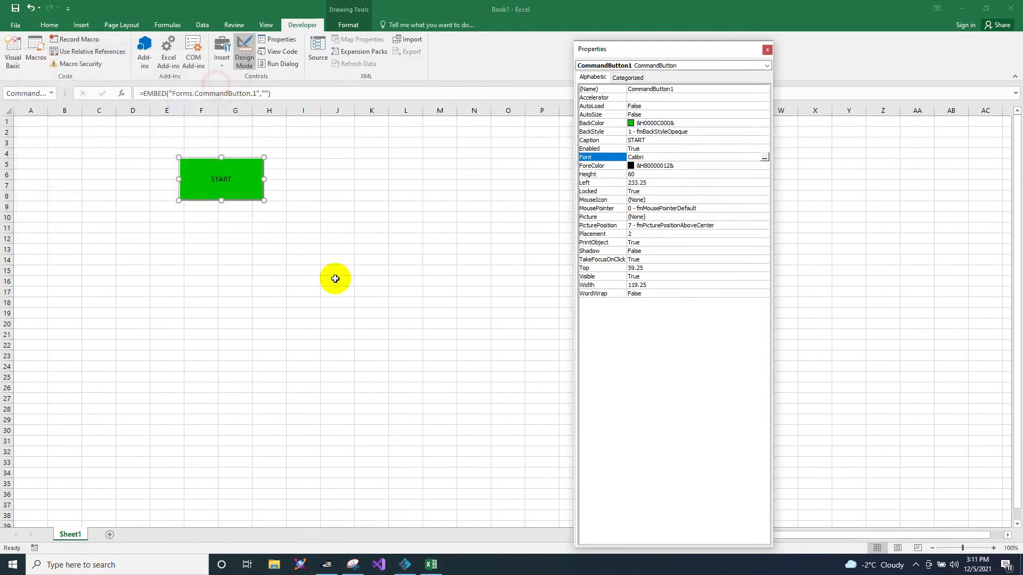
pyautogui.click(766, 49)
pyautogui.click(326, 226)
# Duplicate the START button and place the copy directly beneath the original, over columns F to G, rows 9 to 13.
pyautogui.click(197, 192)
pyautogui.rightClick(198, 183)
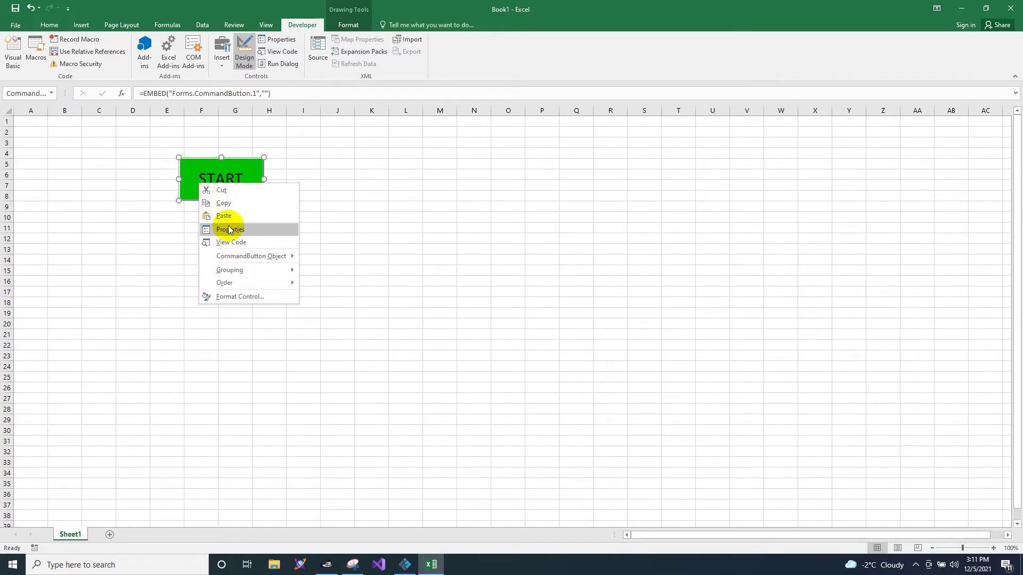
pyautogui.click(223, 203)
pyautogui.rightClick(215, 261)
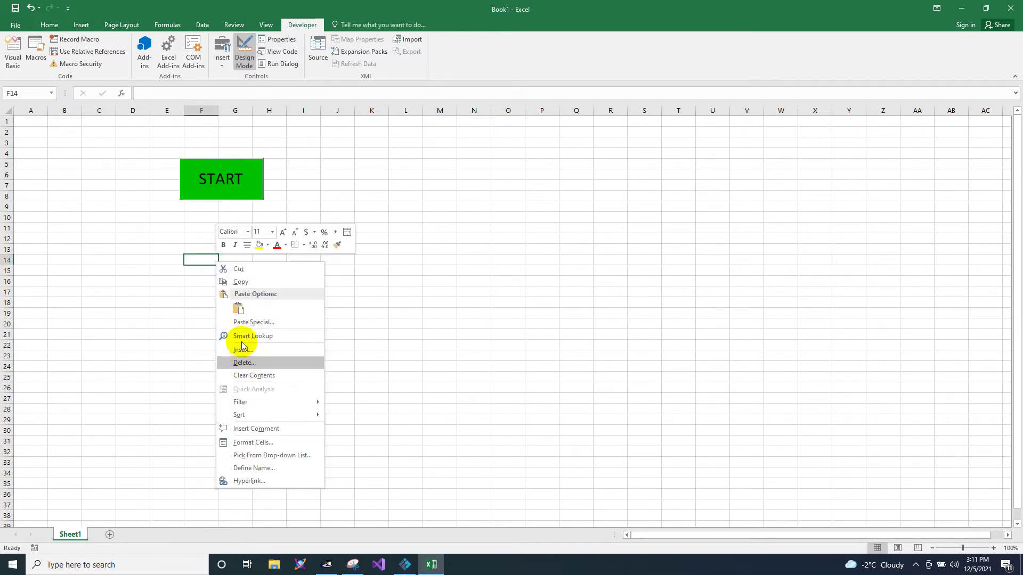
pyautogui.click(160, 337)
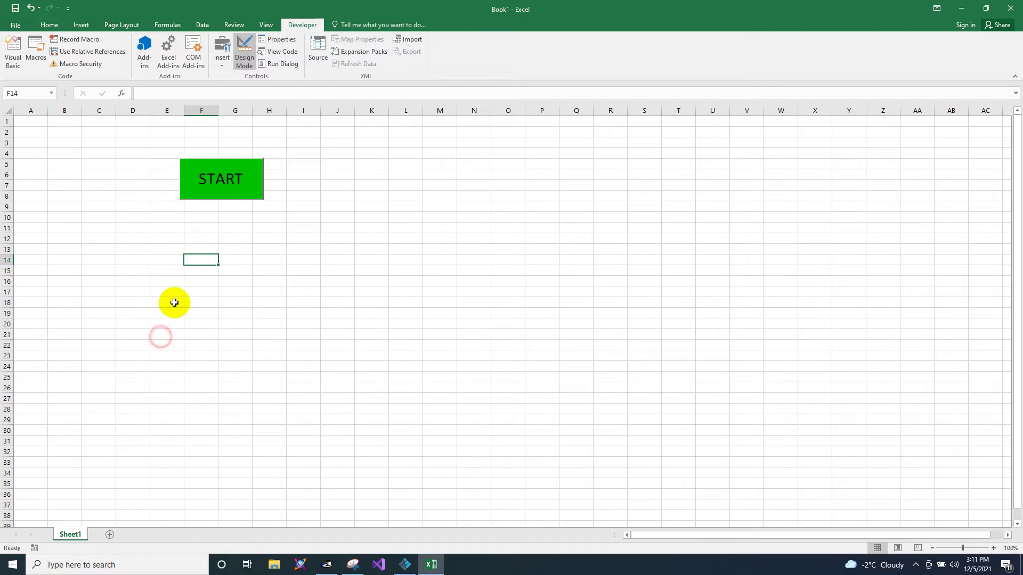
pyautogui.hotkey('ctrl', 'v')
pyautogui.moveTo(256, 292); pyautogui.dragTo(224, 233)
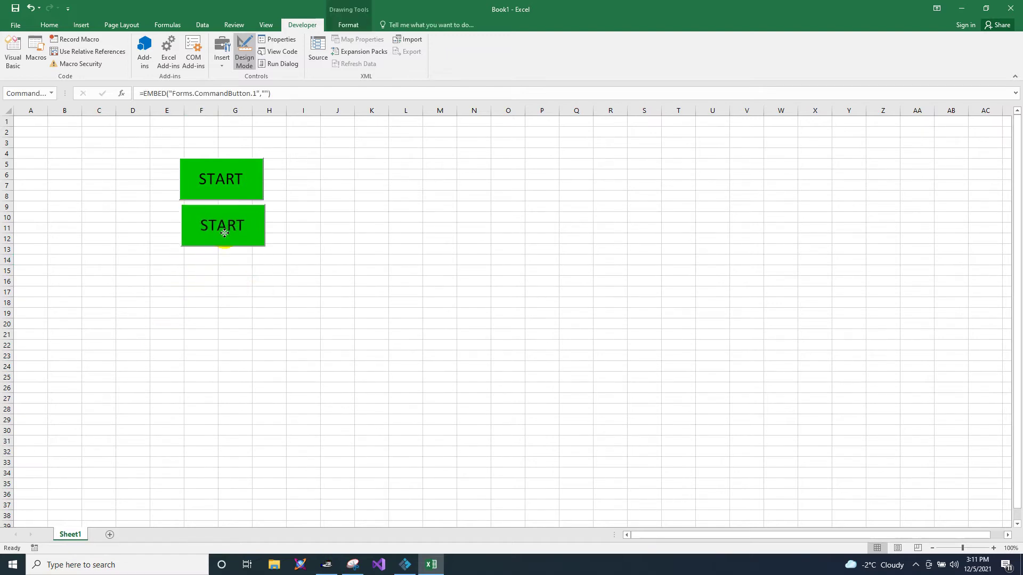
# Examine the duplicate button's BackColor and its other properties by category.
pyautogui.rightClick(234, 248)
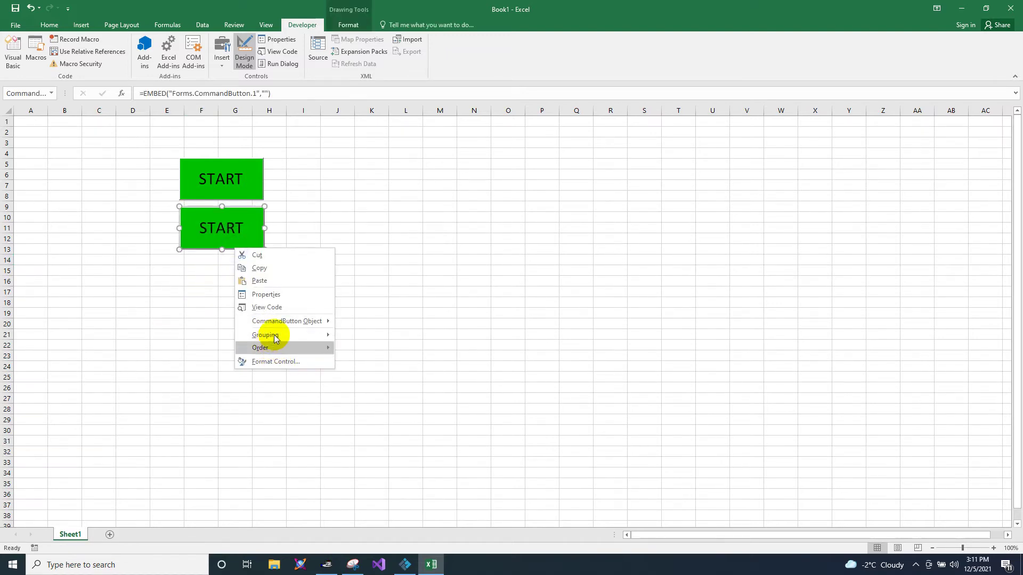
pyautogui.moveTo(277, 334)
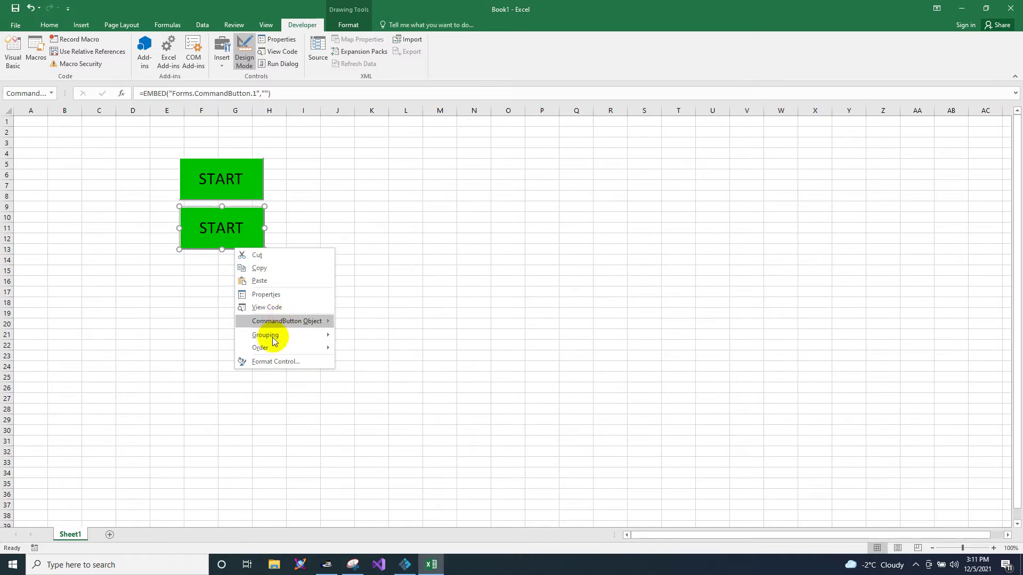
pyautogui.click(269, 295)
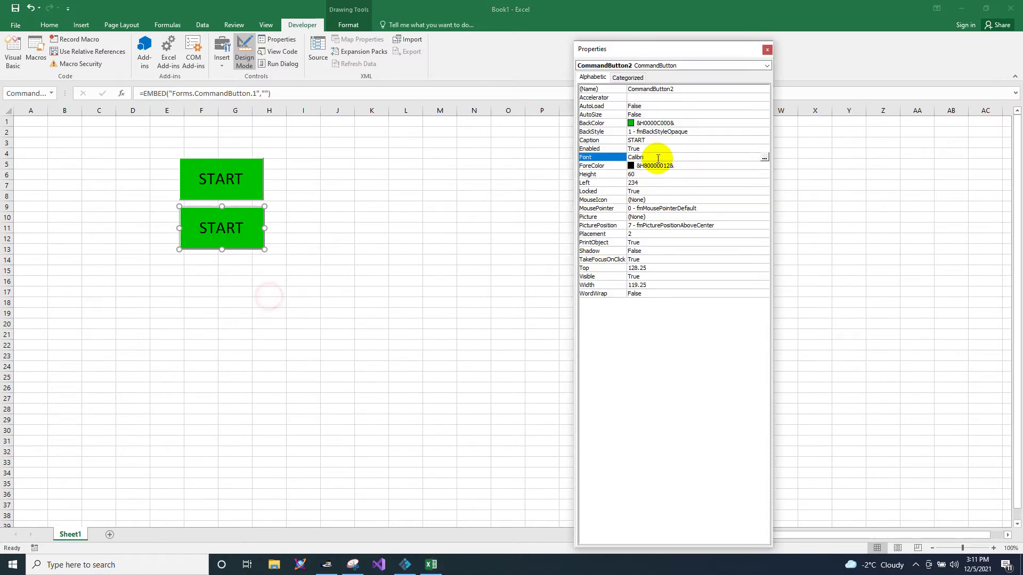
pyautogui.click(726, 124)
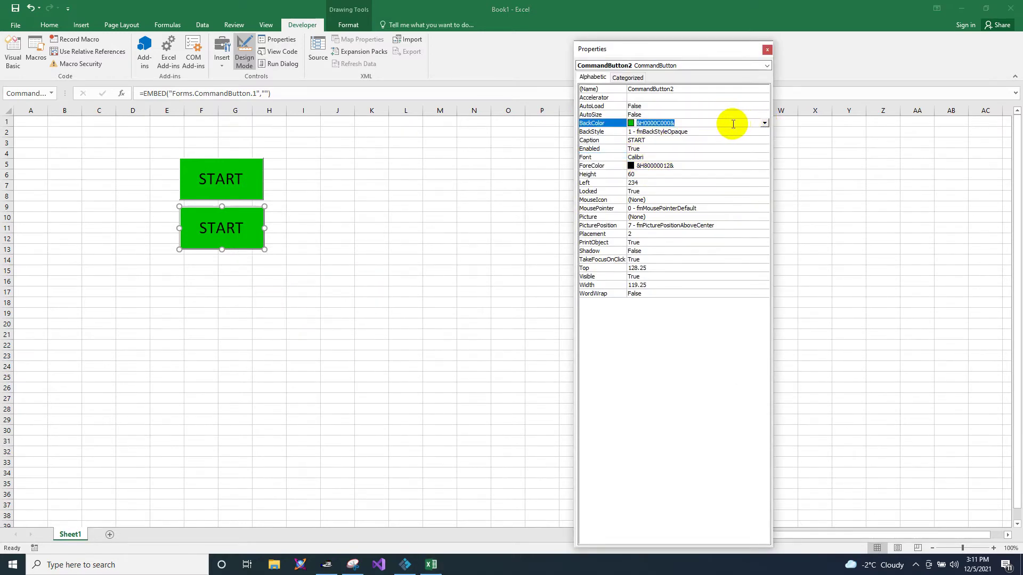
pyautogui.click(618, 79)
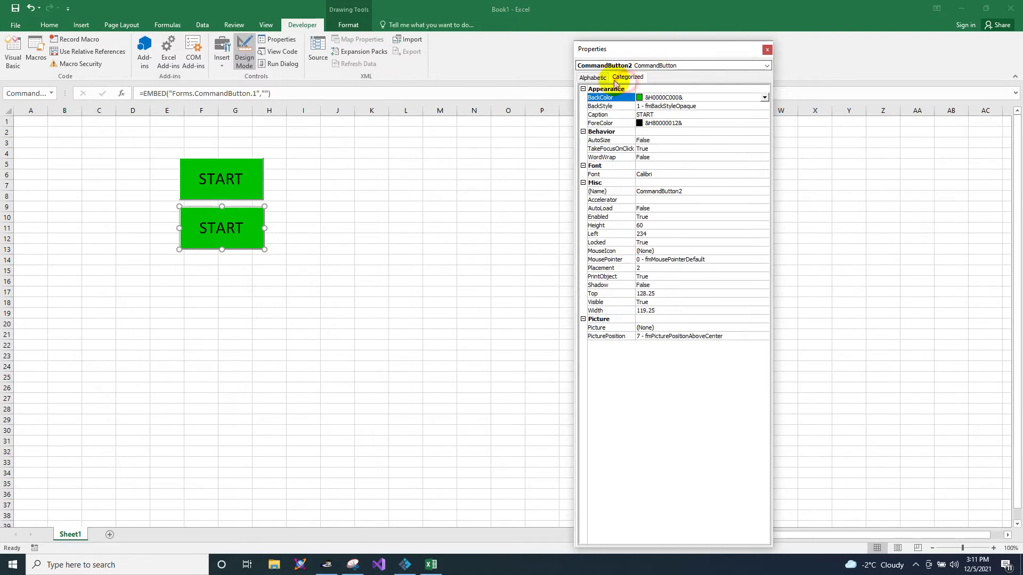
pyautogui.click(658, 66)
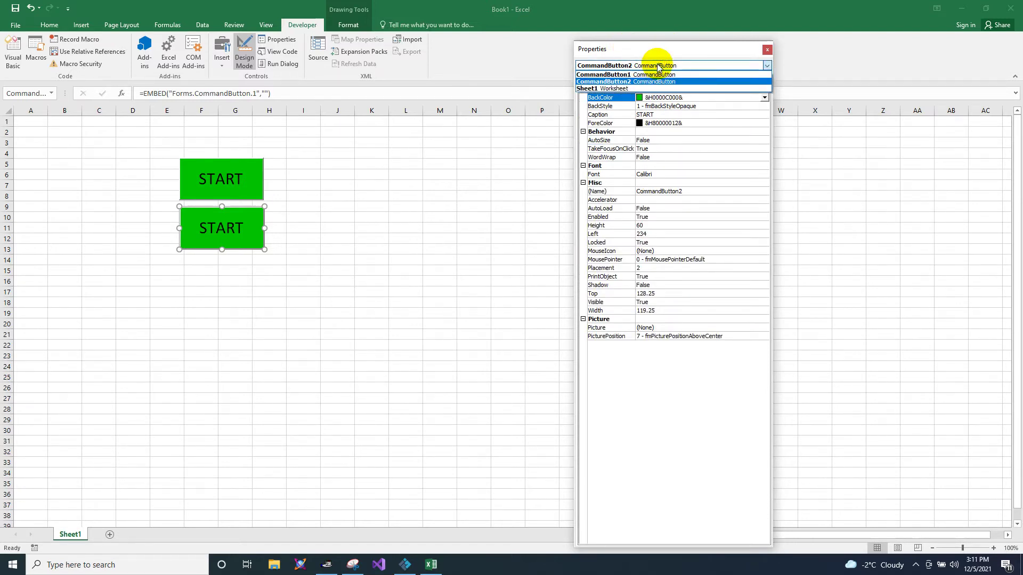
pyautogui.click(659, 82)
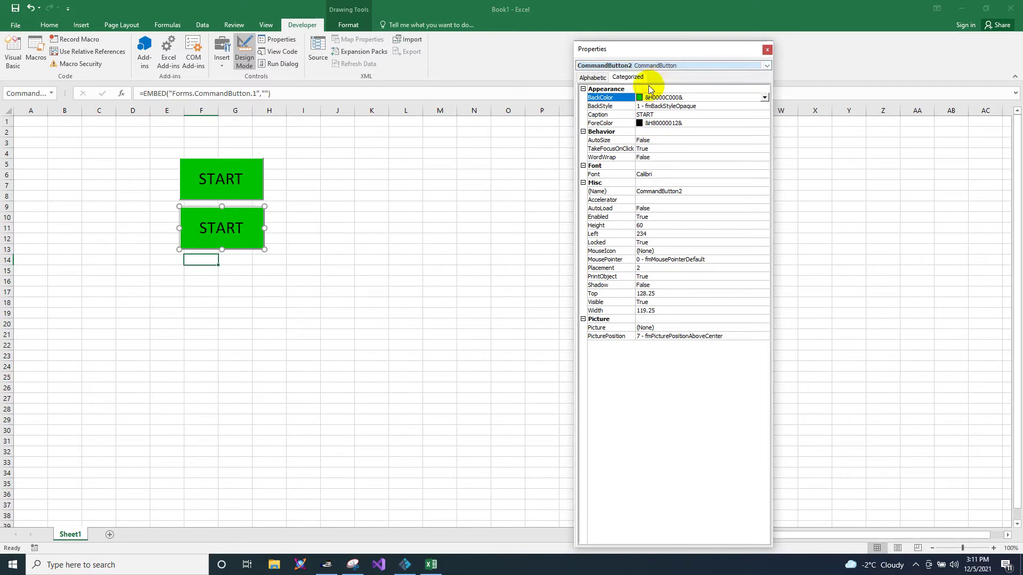
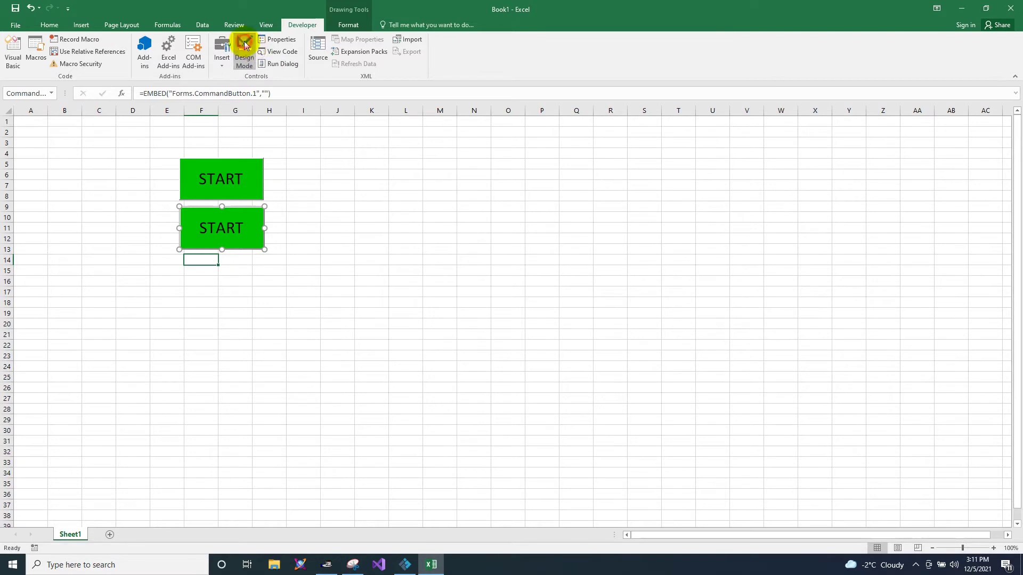
pyautogui.click(245, 44)
pyautogui.click(254, 50)
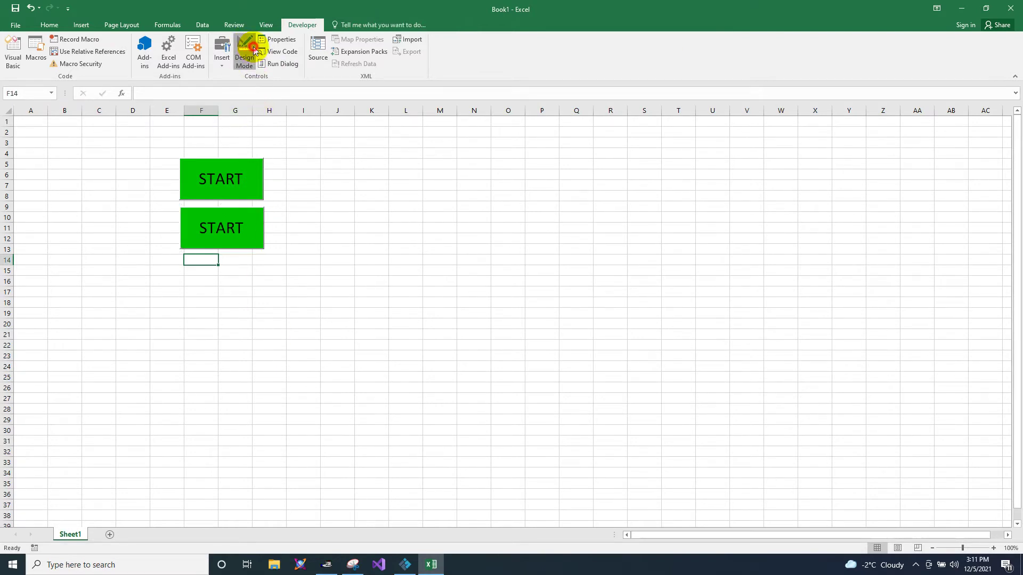
# Change the caption of the lower duplicate button to STOP.
pyautogui.rightClick(234, 231)
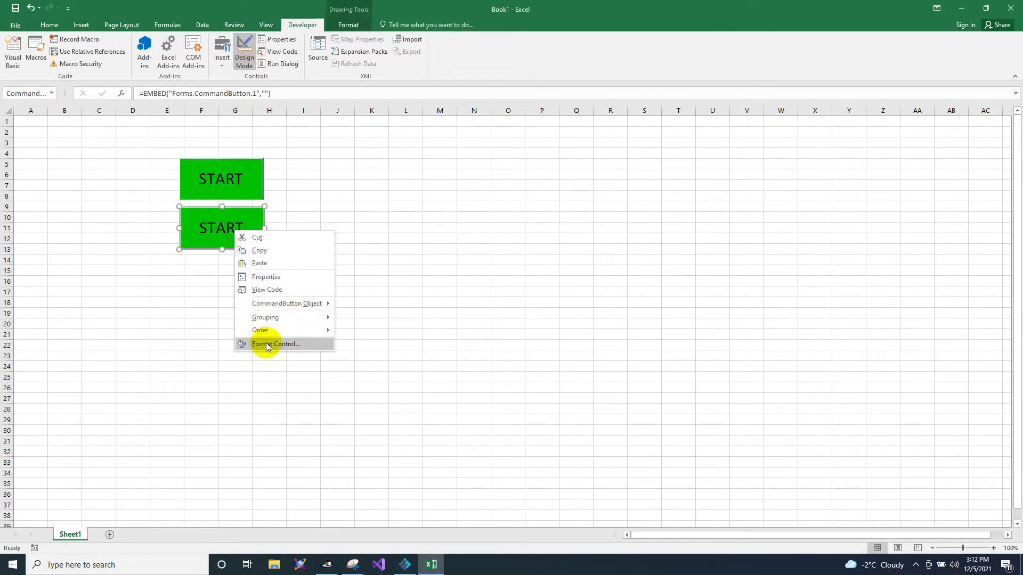
pyautogui.moveTo(304, 305)
pyautogui.click(357, 304)
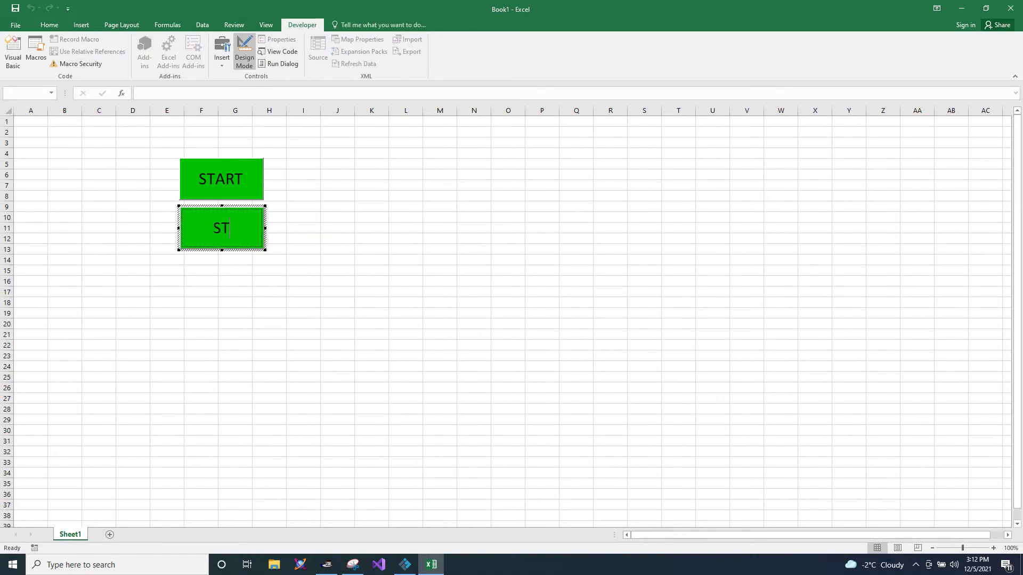
pyautogui.click(230, 319)
# Check the STOP button's Format Control size settings and its appearance properties for a way to recolor it.
pyautogui.rightClick(244, 226)
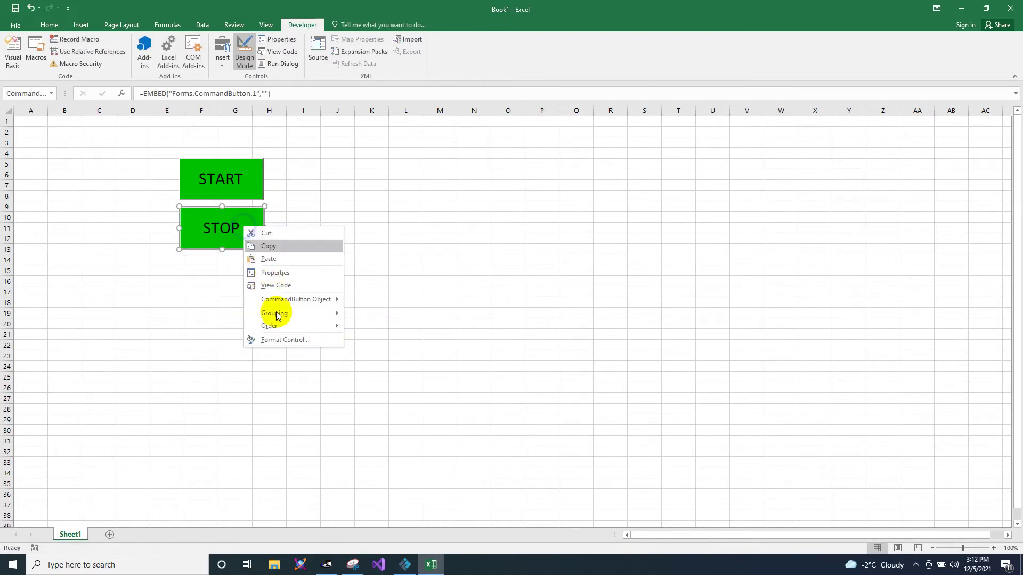
pyautogui.click(278, 340)
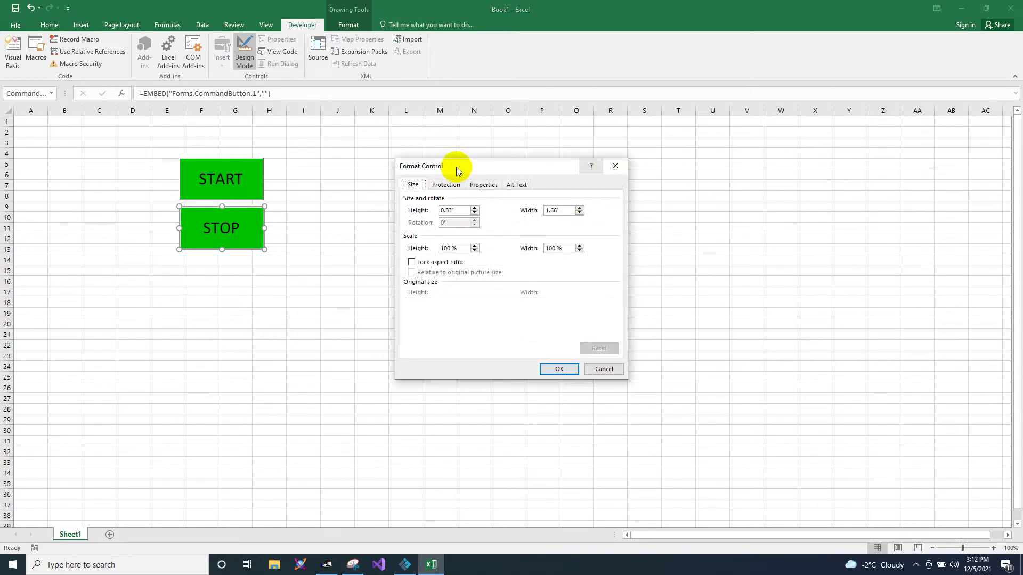
pyautogui.click(616, 170)
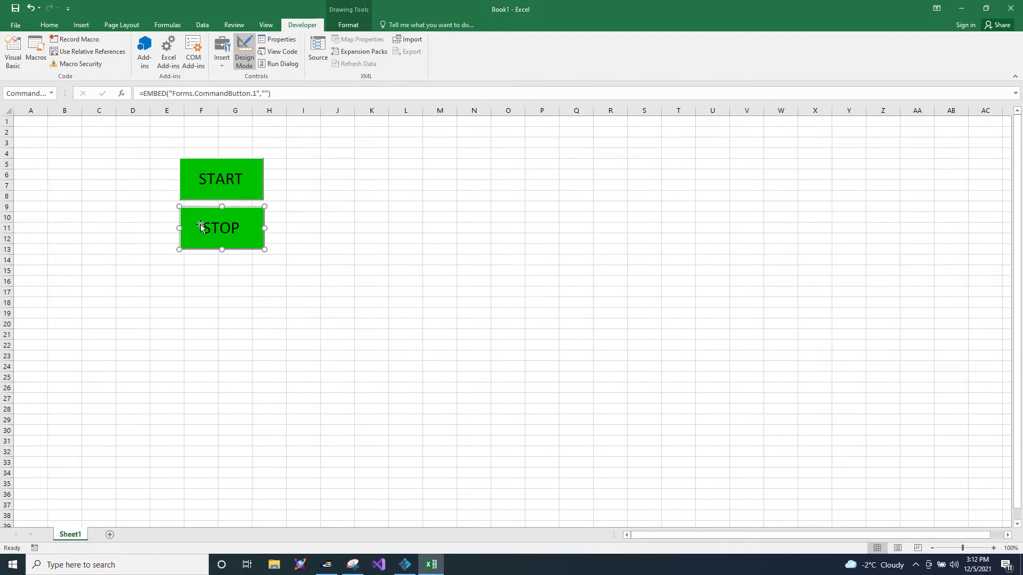
pyautogui.rightClick(239, 227)
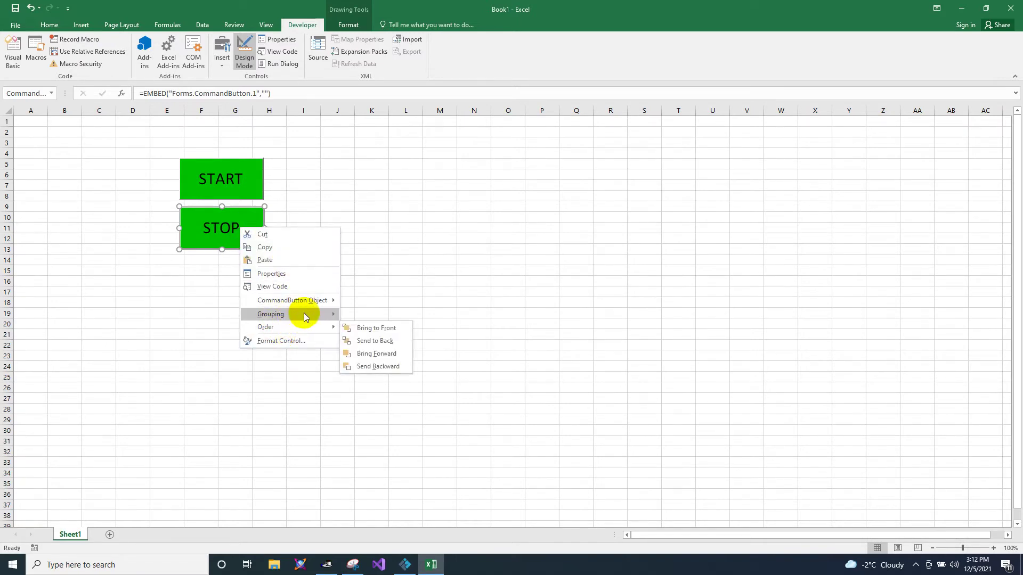
pyautogui.click(292, 276)
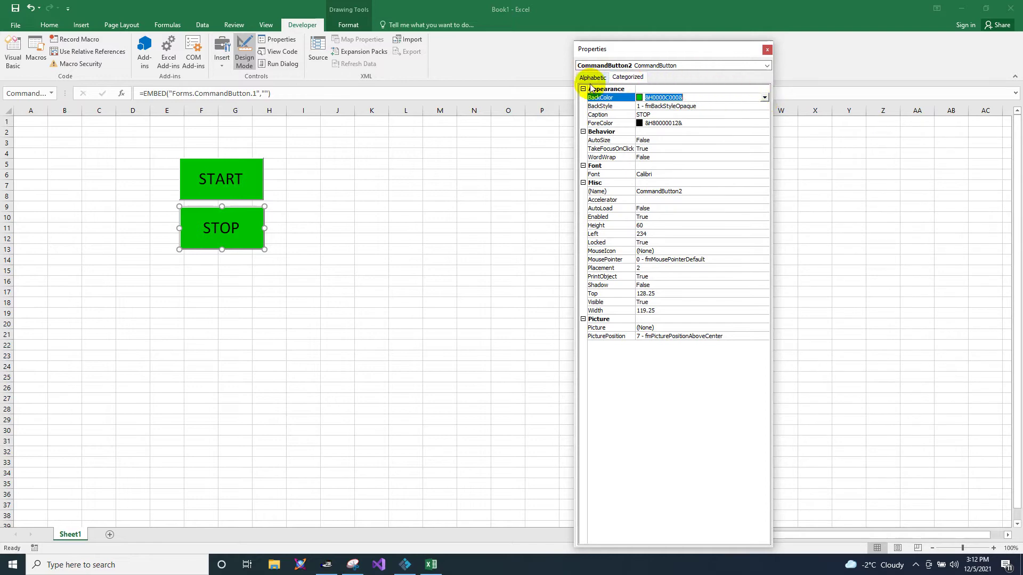
pyautogui.moveTo(673, 50); pyautogui.dragTo(469, 13)
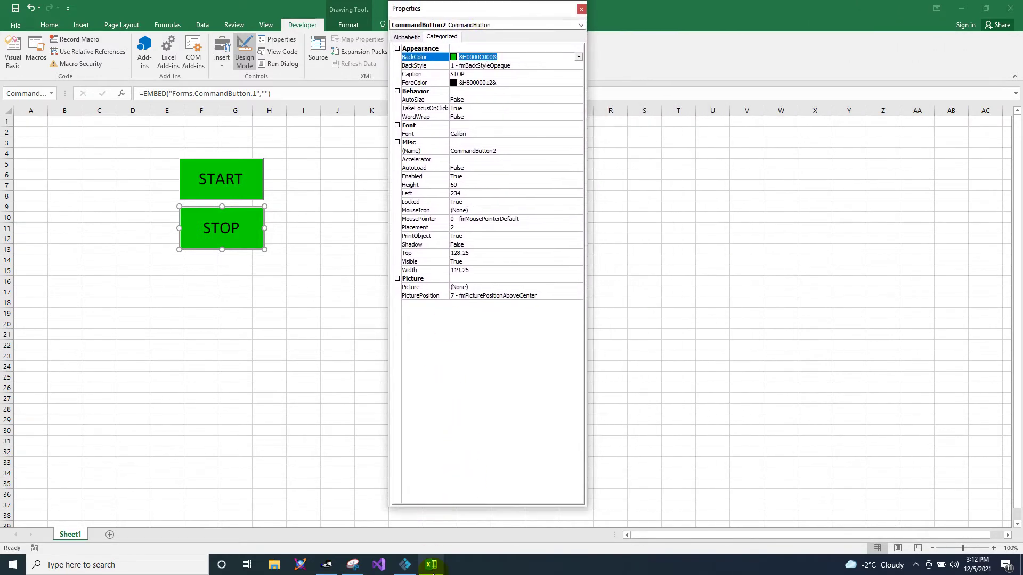
pyautogui.click(431, 565)
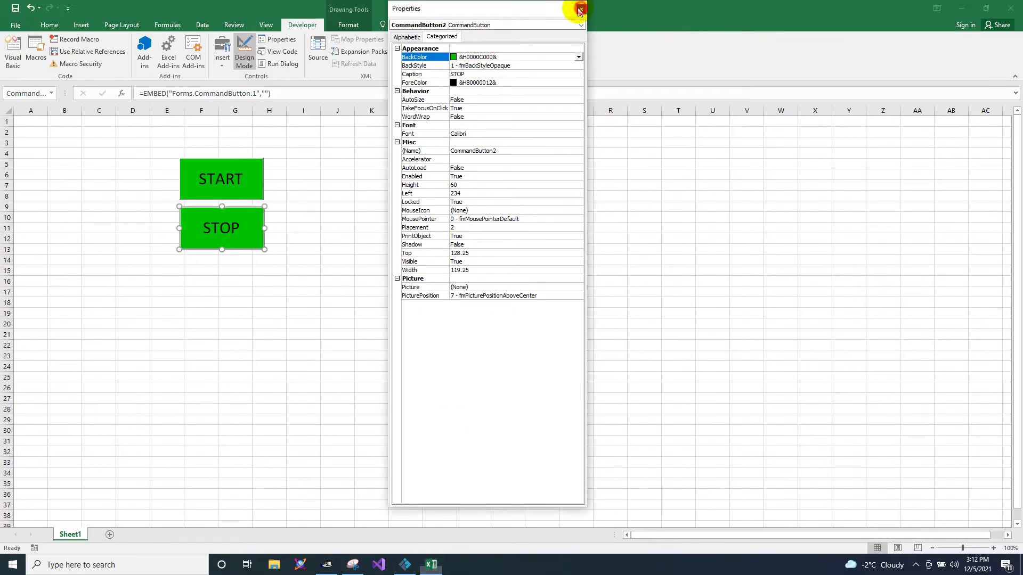
pyautogui.click(580, 9)
# Save the workbook to the Desktop as "Factory IO" in Excel Workbook format.
pyautogui.click(16, 6)
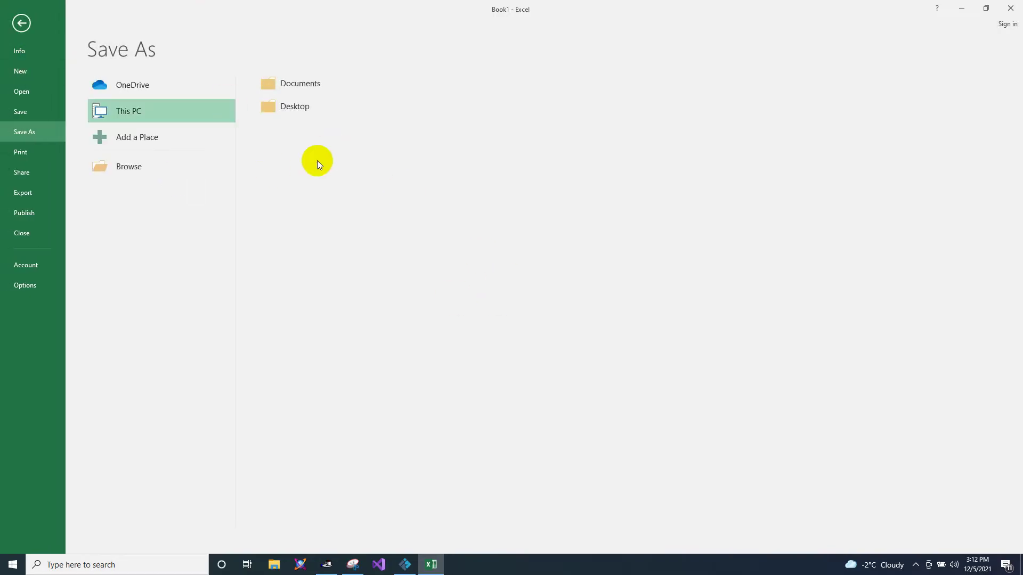
pyautogui.click(308, 106)
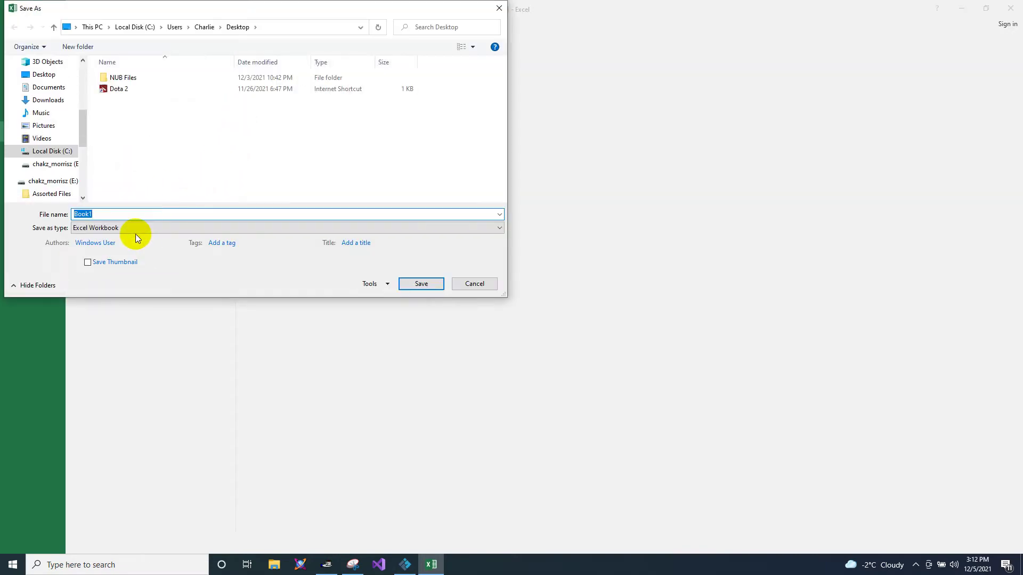
pyautogui.write('fACTO')
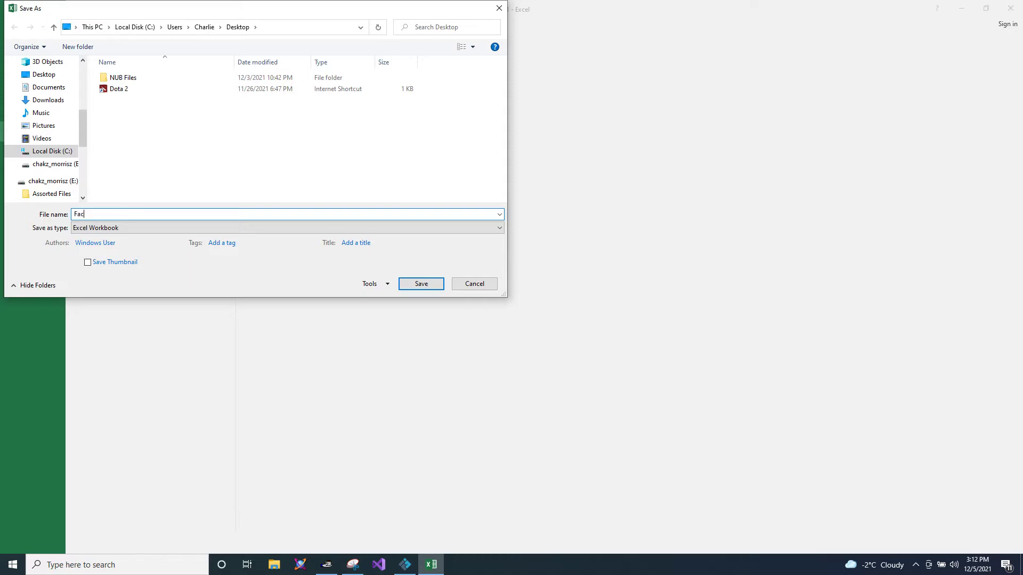
pyautogui.press('Return')
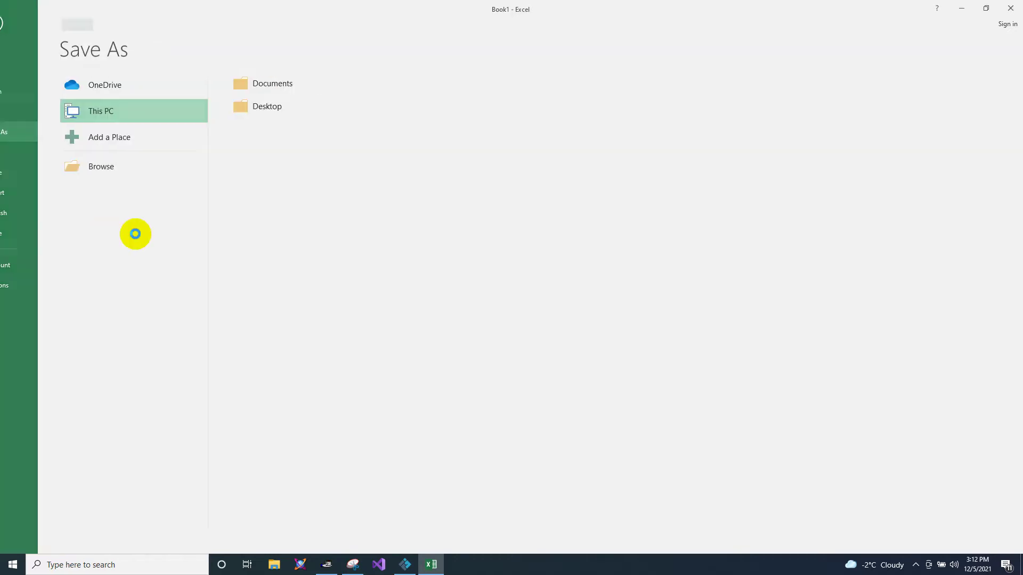
pyautogui.rightClick(232, 245)
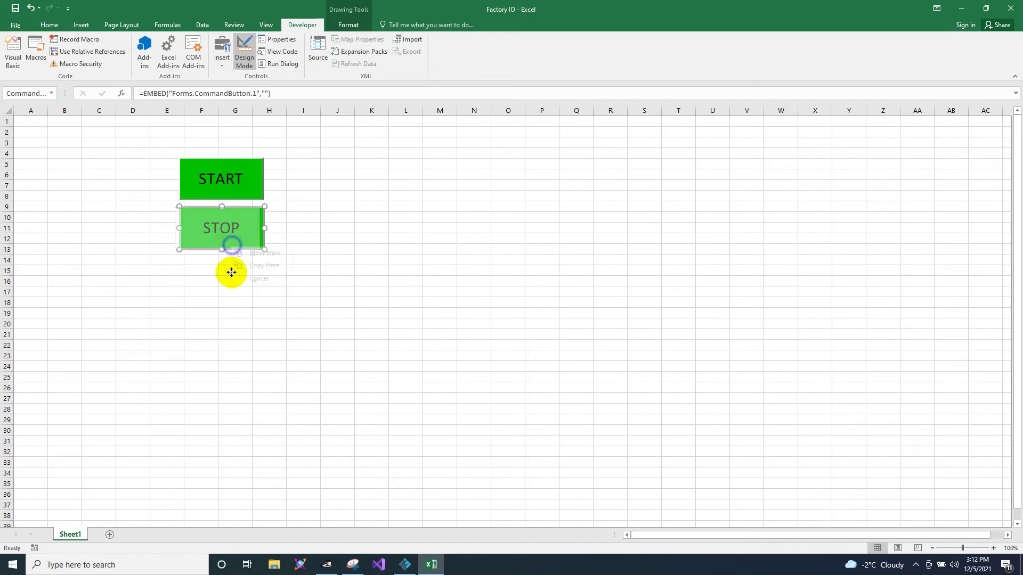
pyautogui.click(201, 333)
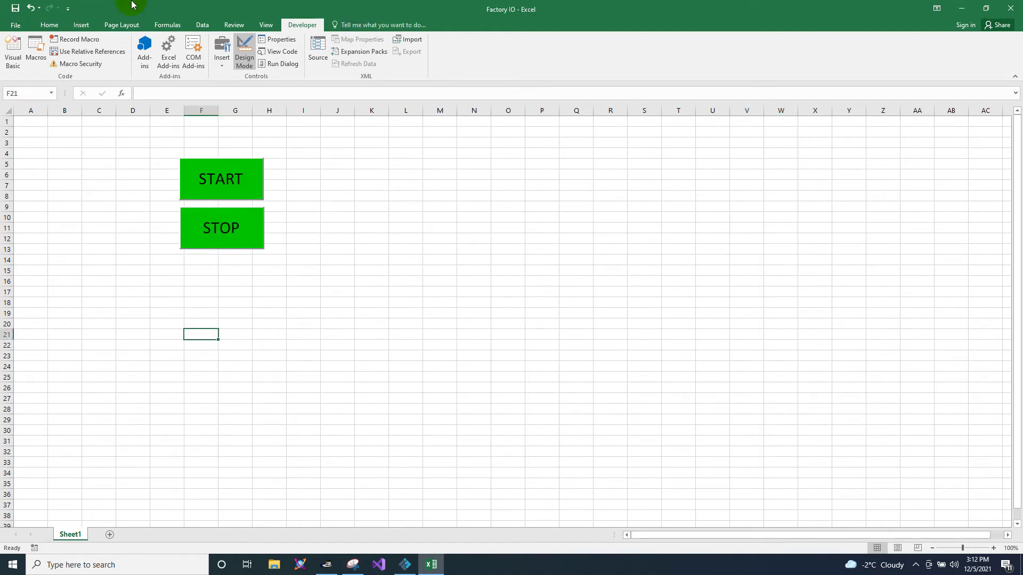
pyautogui.click(16, 25)
pyautogui.click(22, 23)
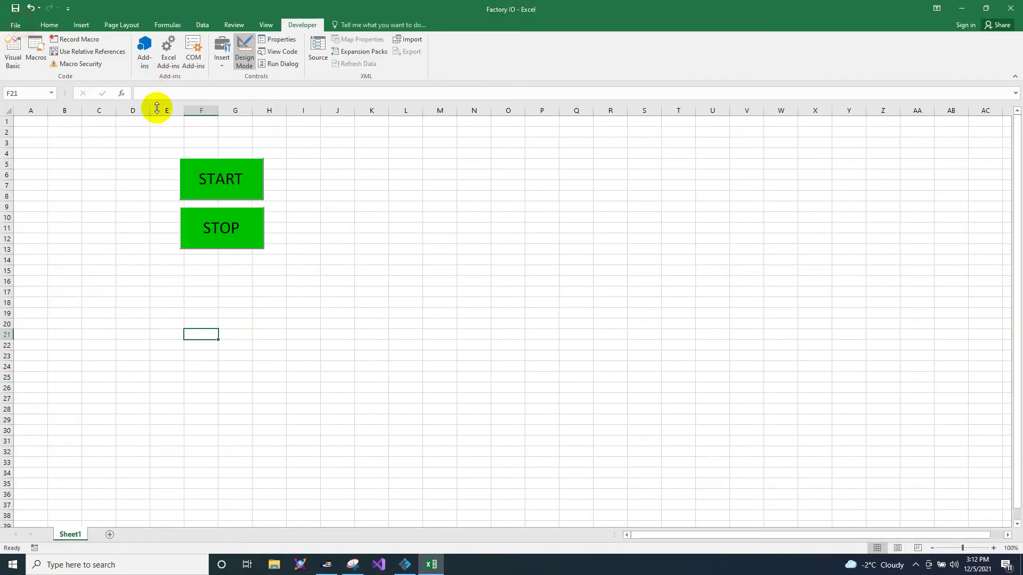
pyautogui.rightClick(233, 230)
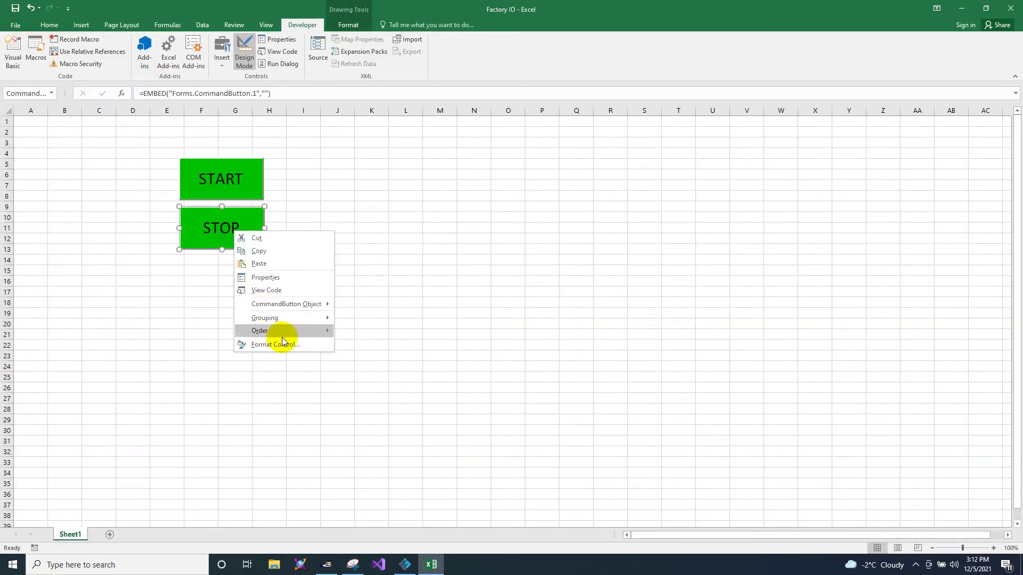
pyautogui.click(270, 277)
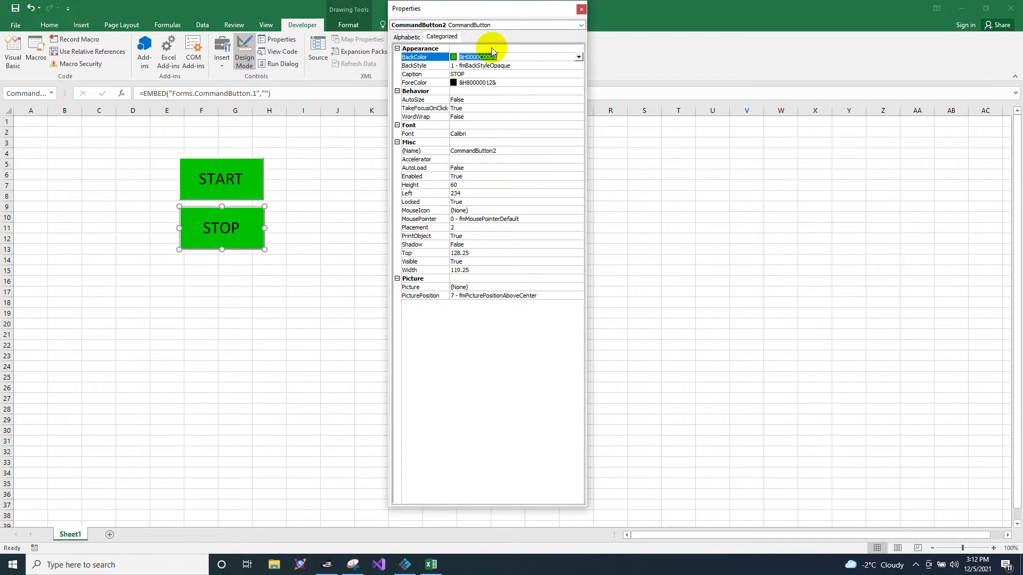
pyautogui.click(581, 10)
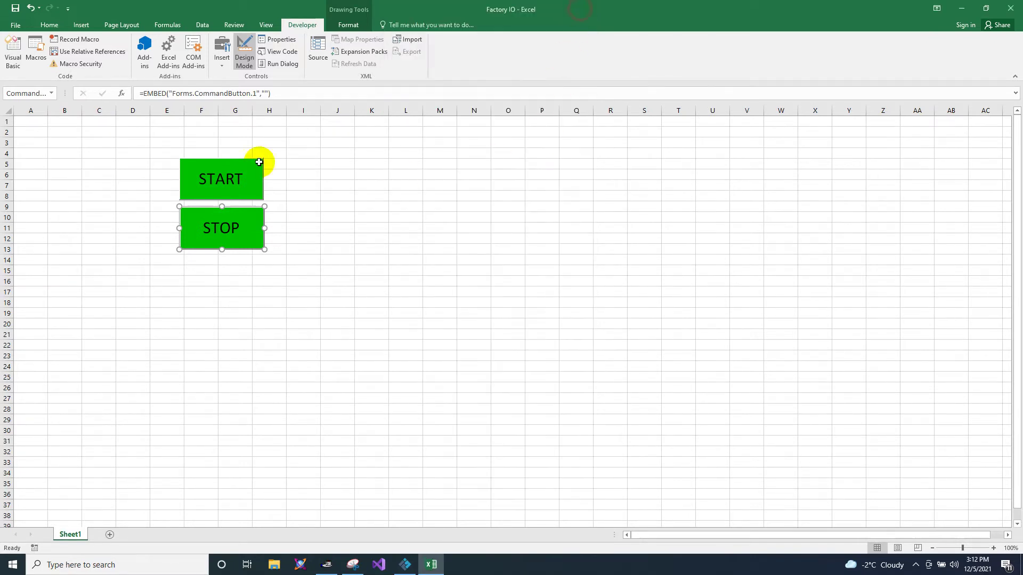
# Save and close the Factory IO workbook, and reopen it from the desktop.
pyautogui.click(18, 6)
pyautogui.click(530, 215)
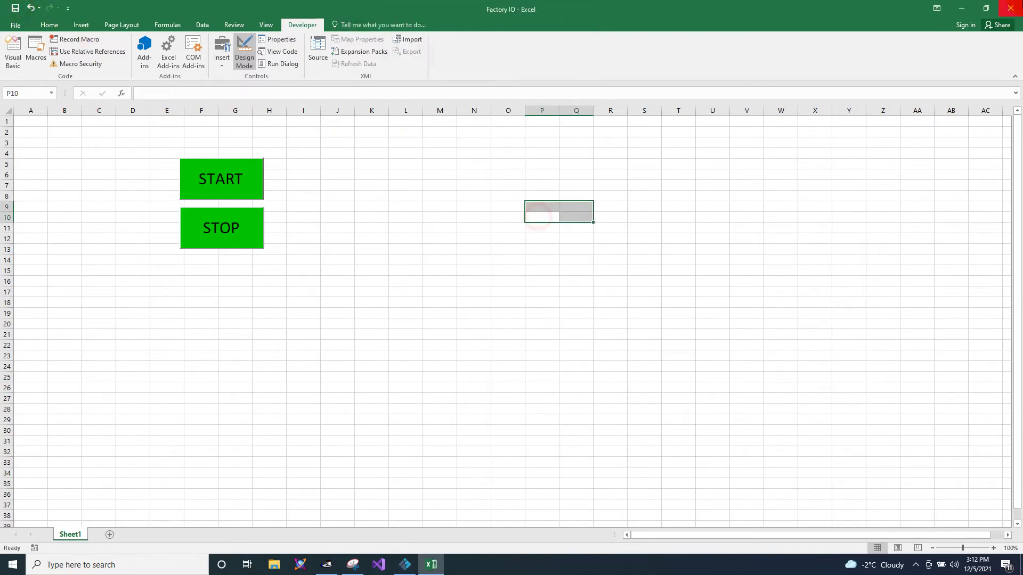
pyautogui.hotkey('alt', 'F4')
pyautogui.click(960, 13)
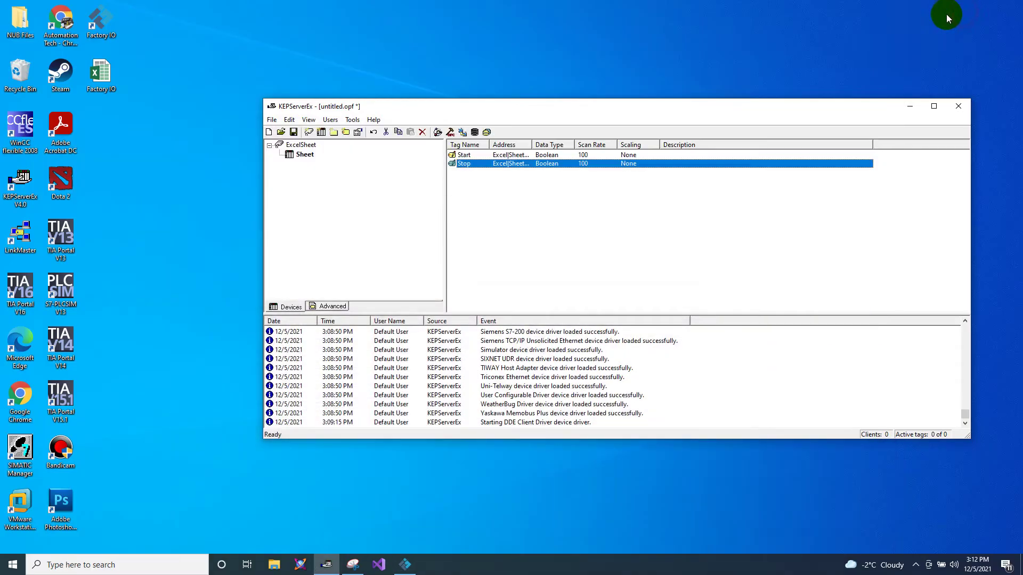
pyautogui.click(104, 80)
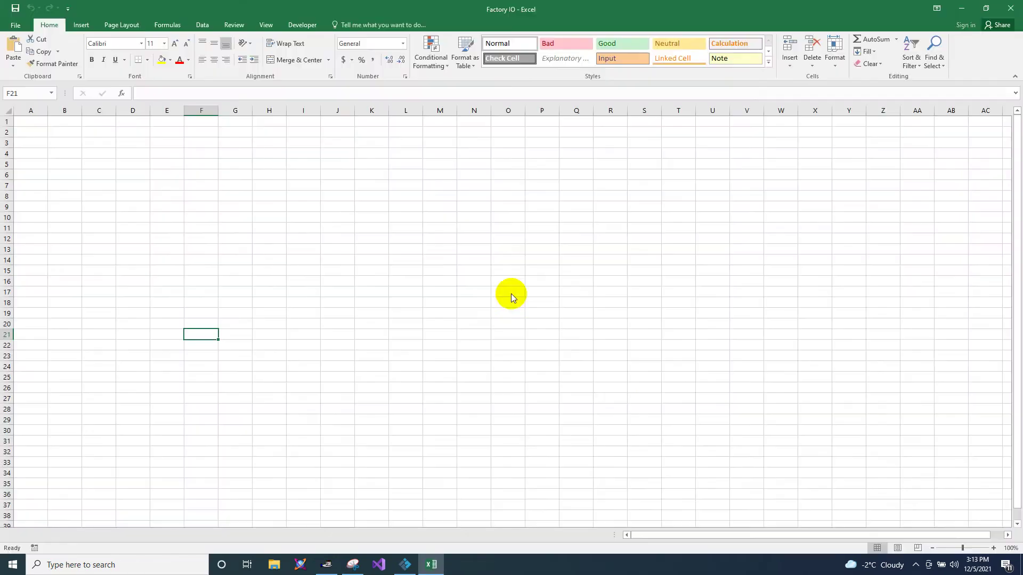
# Turn on Design Mode and set the STOP button's BackColor property to dark red (&H000000C0&).
pyautogui.click(209, 238)
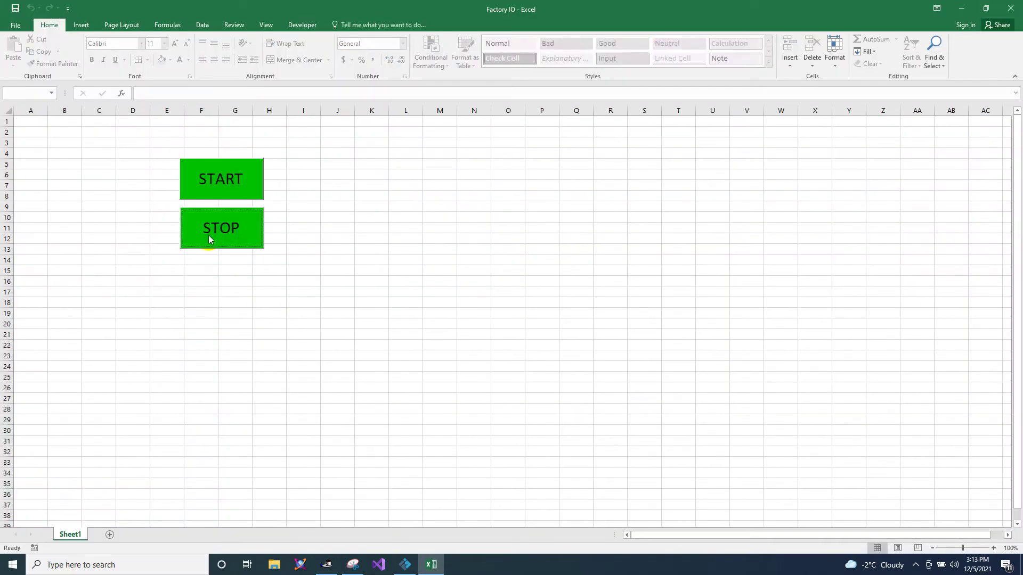
pyautogui.click(296, 25)
pyautogui.click(245, 53)
pyautogui.rightClick(246, 238)
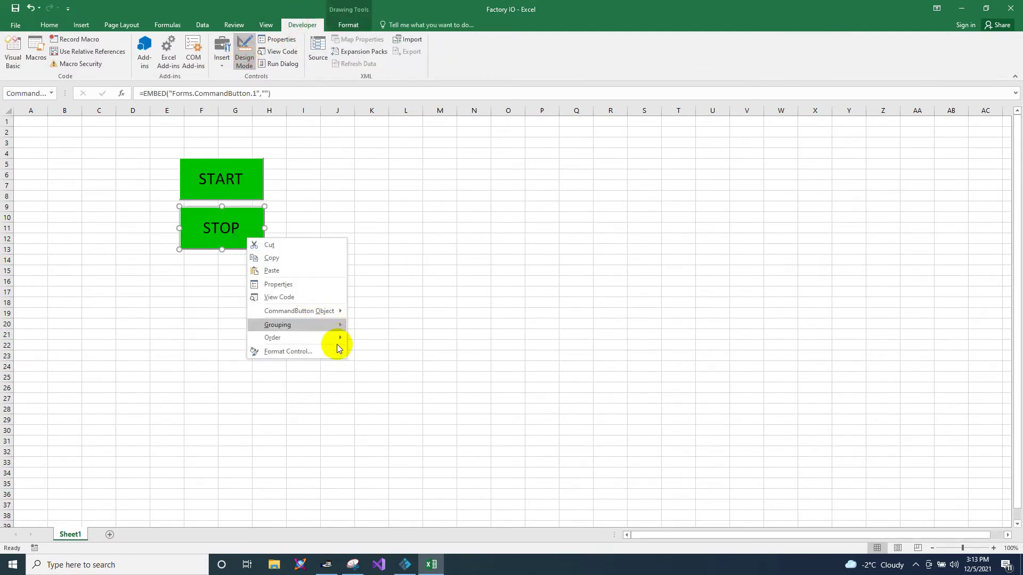
pyautogui.click(281, 286)
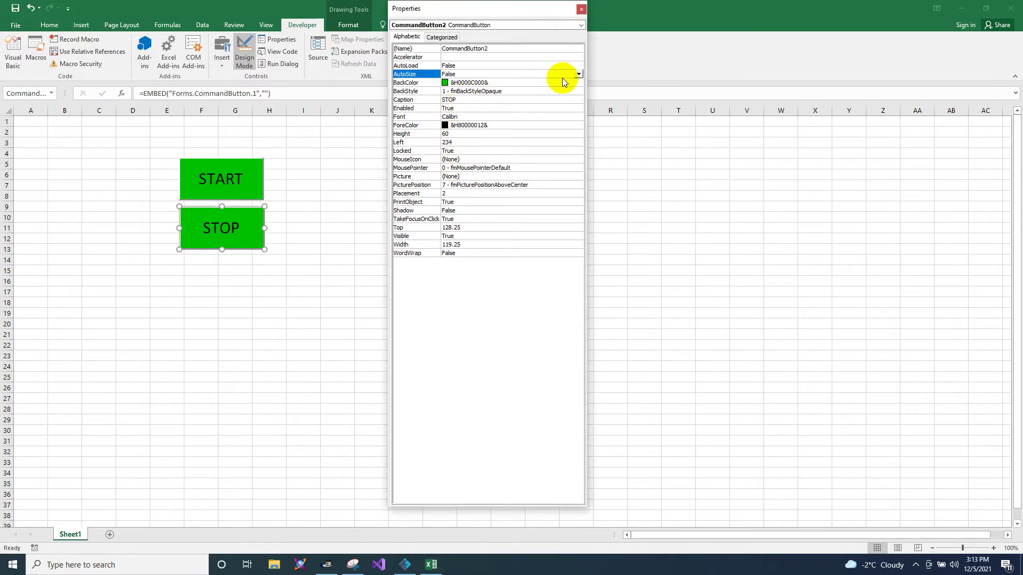
pyautogui.click(573, 82)
pyautogui.click(578, 82)
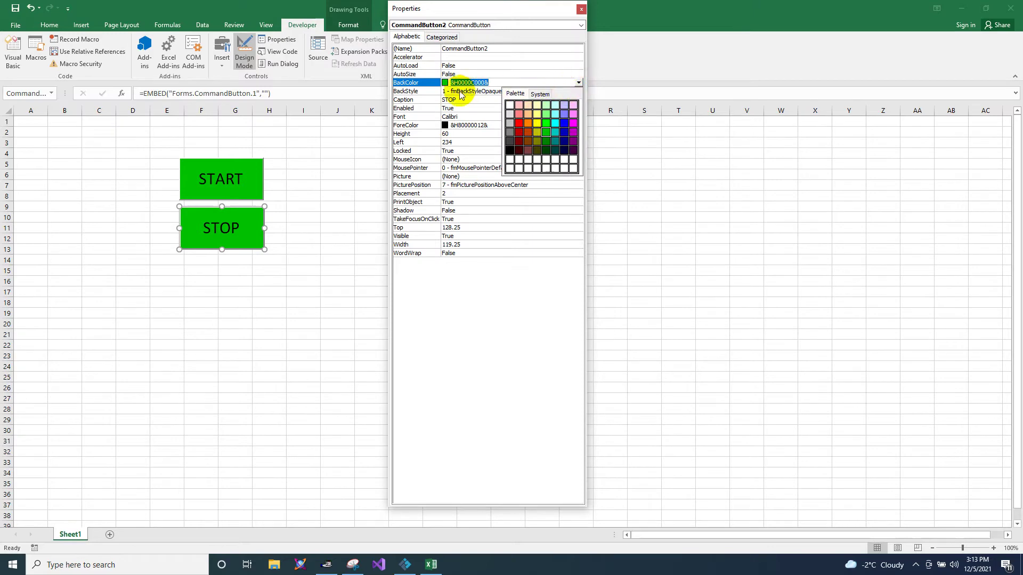
pyautogui.click(522, 132)
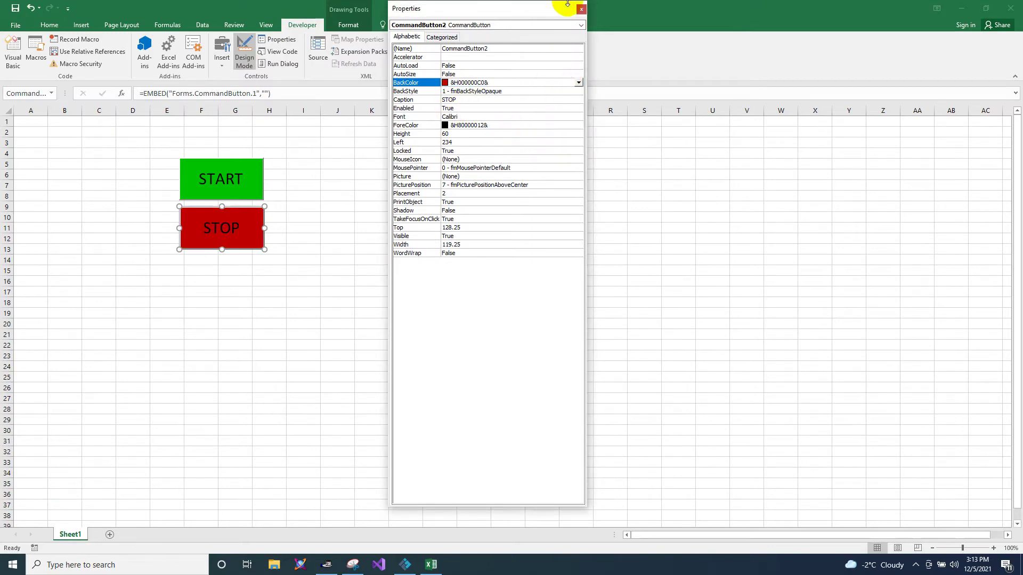
pyautogui.click(277, 355)
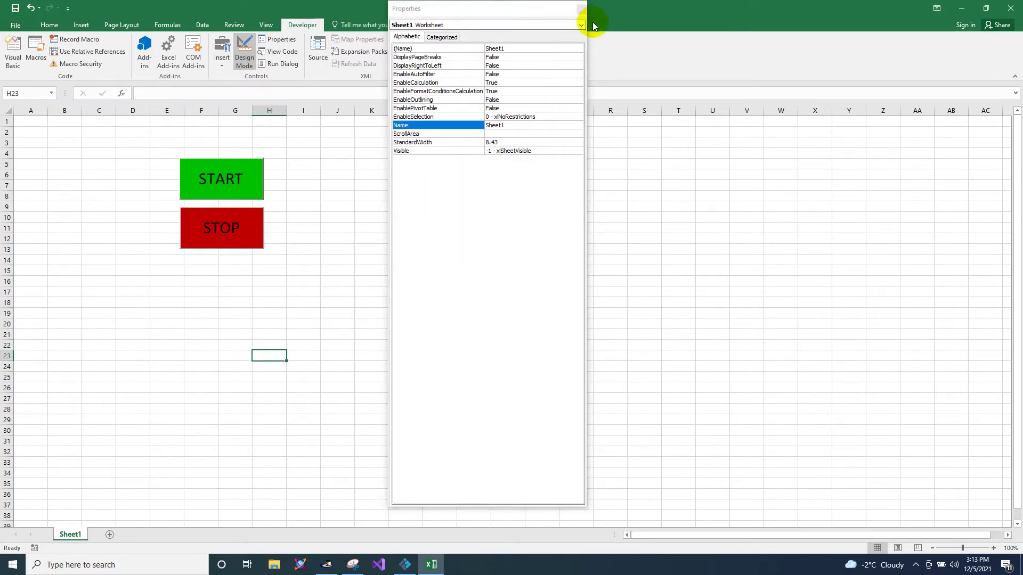
pyautogui.click(583, 8)
# Save the Factory IO workbook with the recolored STOP button.
pyautogui.click(334, 268)
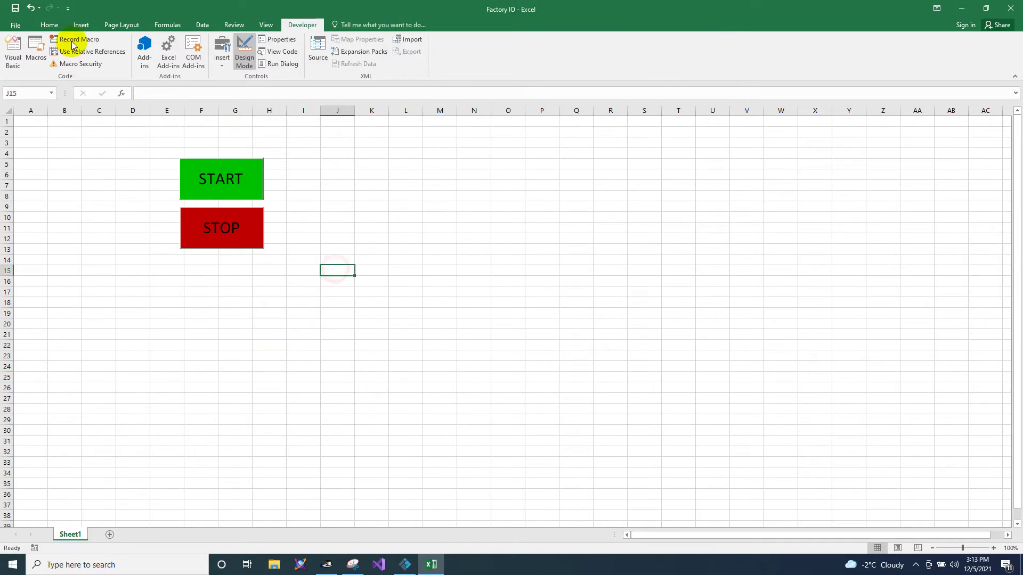
pyautogui.click(15, 8)
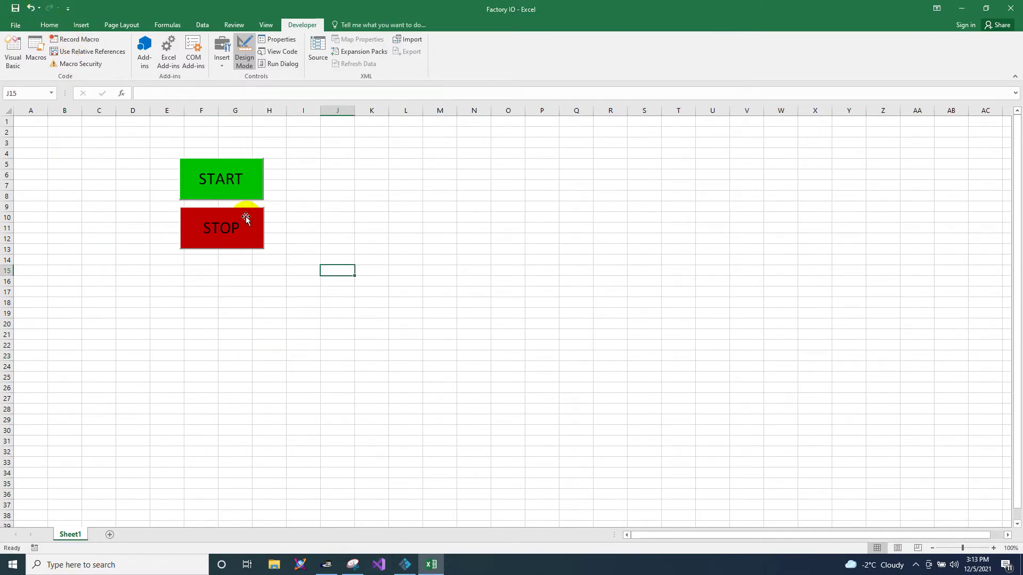
pyautogui.click(278, 336)
# Open the START button's click code, check the target cells on the sheet, and enter the line [A1] = 1.
pyautogui.doubleClick(251, 186)
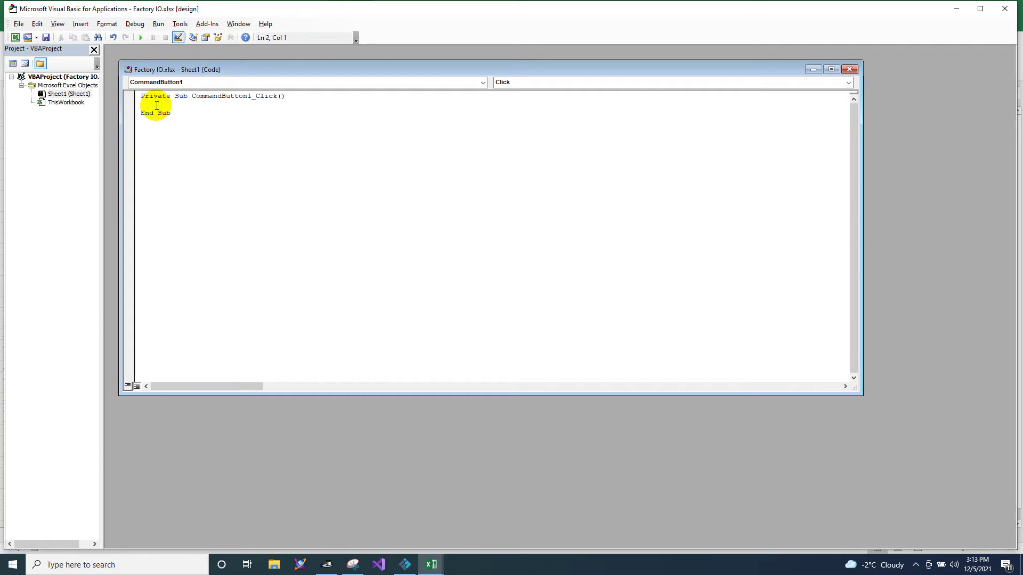
pyautogui.write('[]')
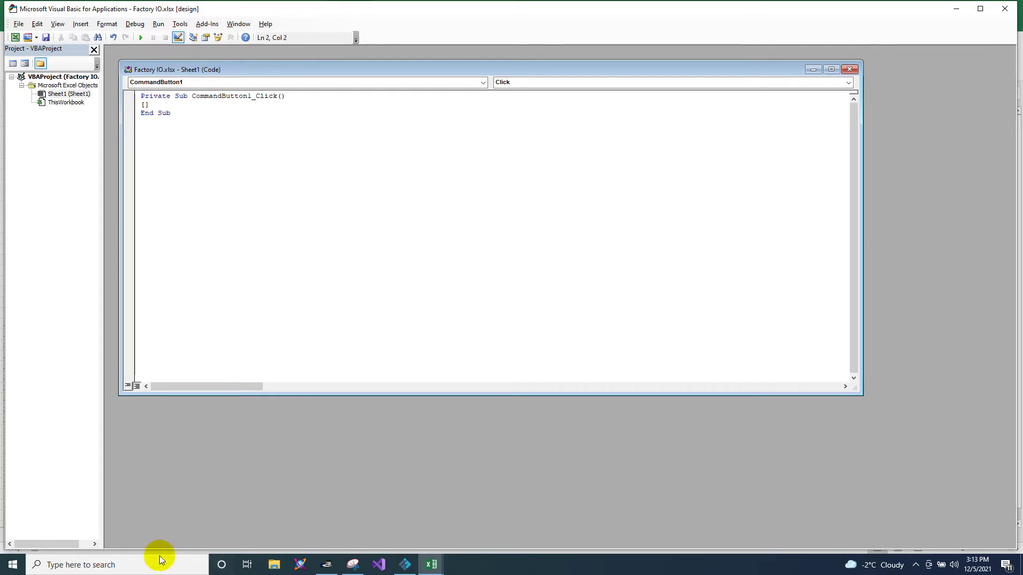
pyautogui.click(431, 566)
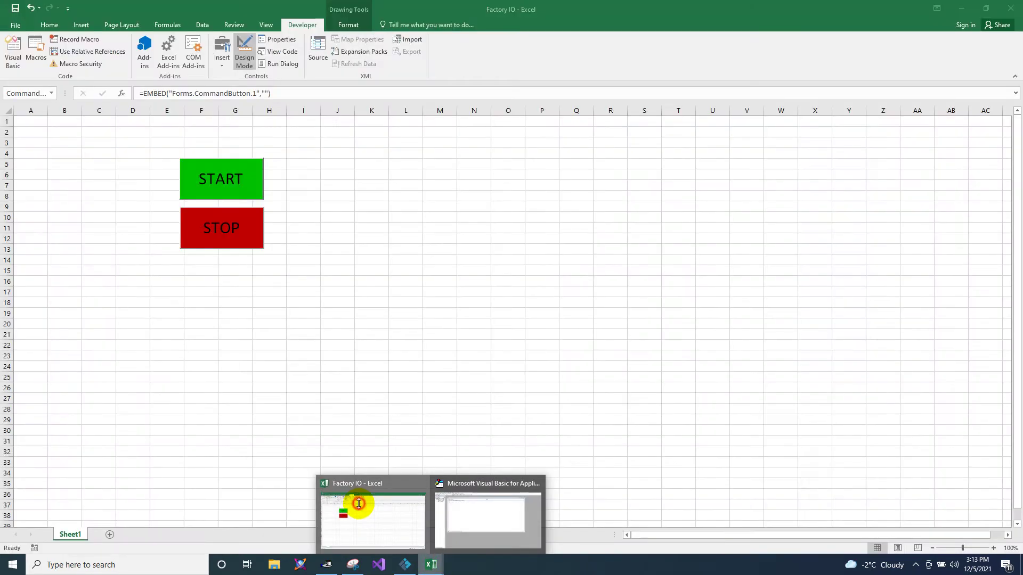
pyautogui.click(347, 505)
pyautogui.click(28, 129)
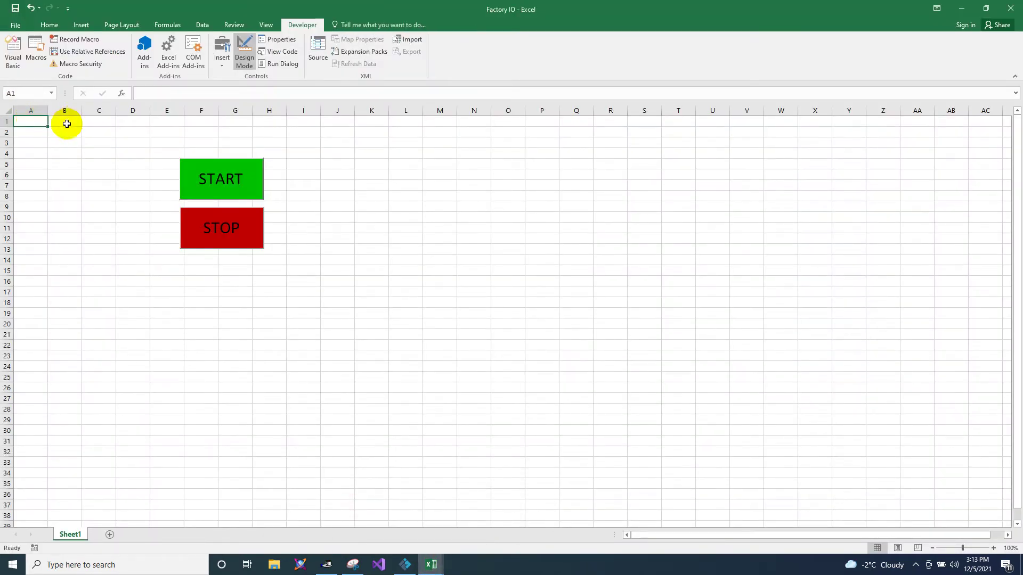
pyautogui.click(34, 134)
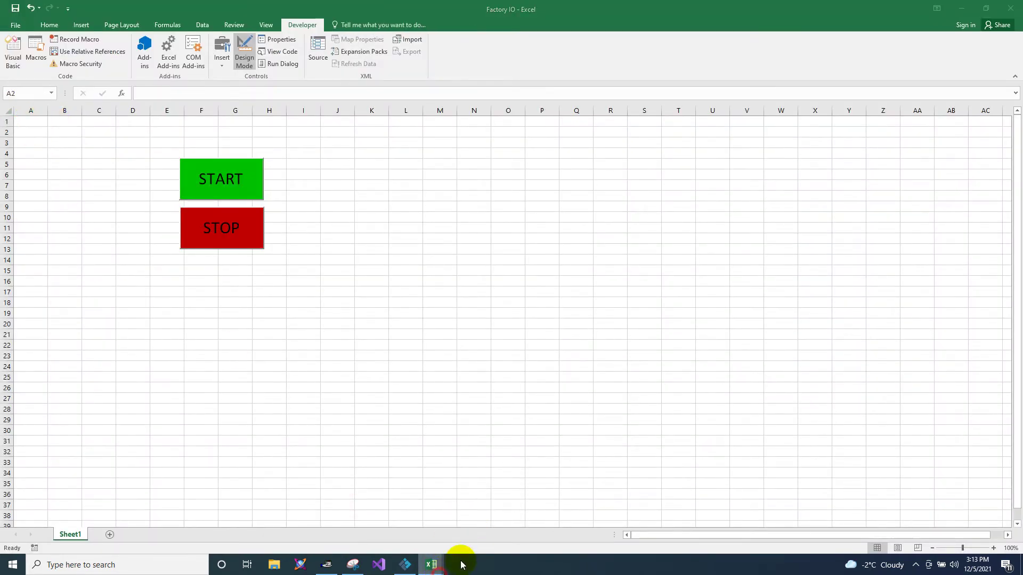
pyautogui.click(475, 523)
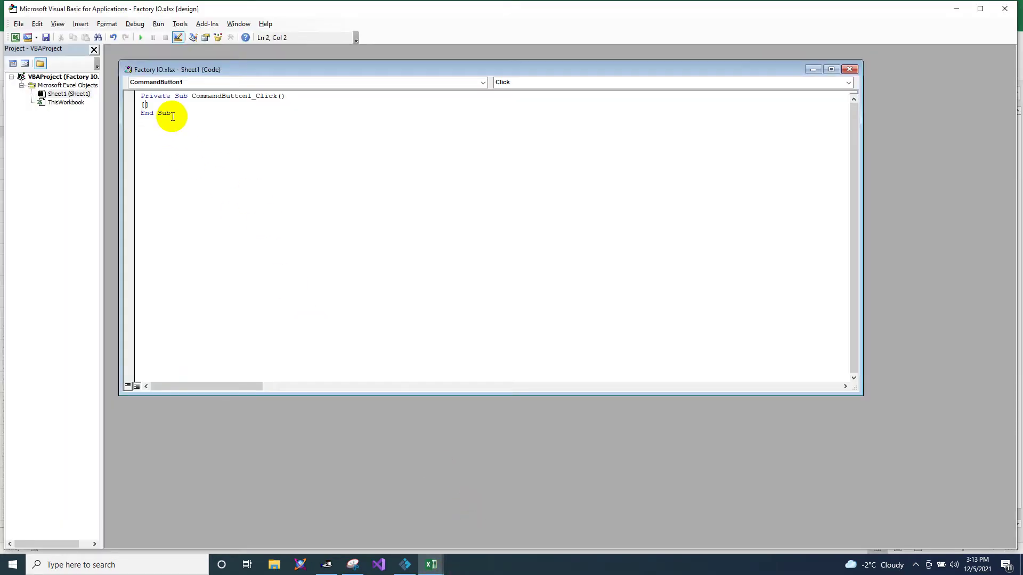
pyautogui.write('A')
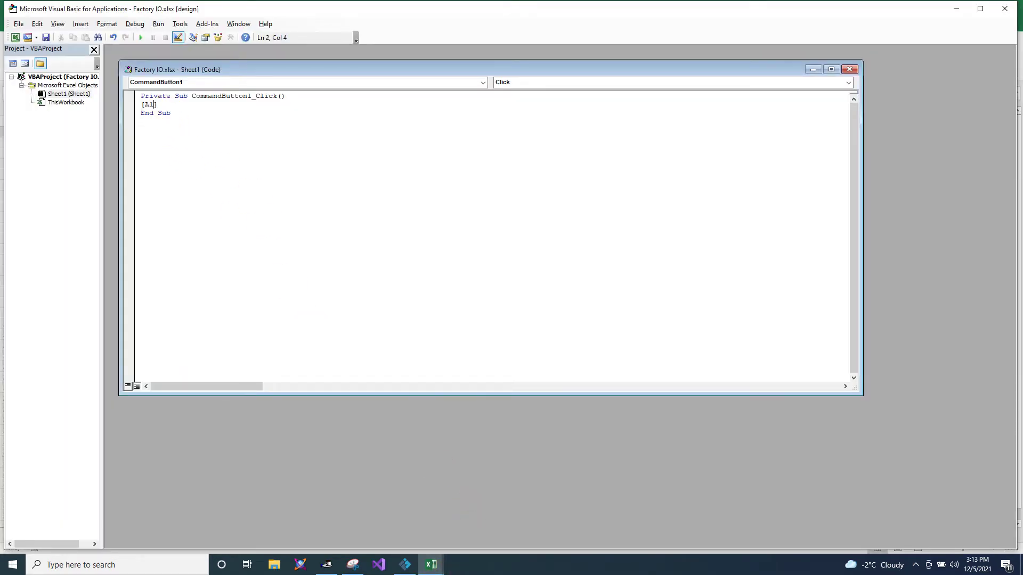
pyautogui.write('1')
pyautogui.click(163, 97)
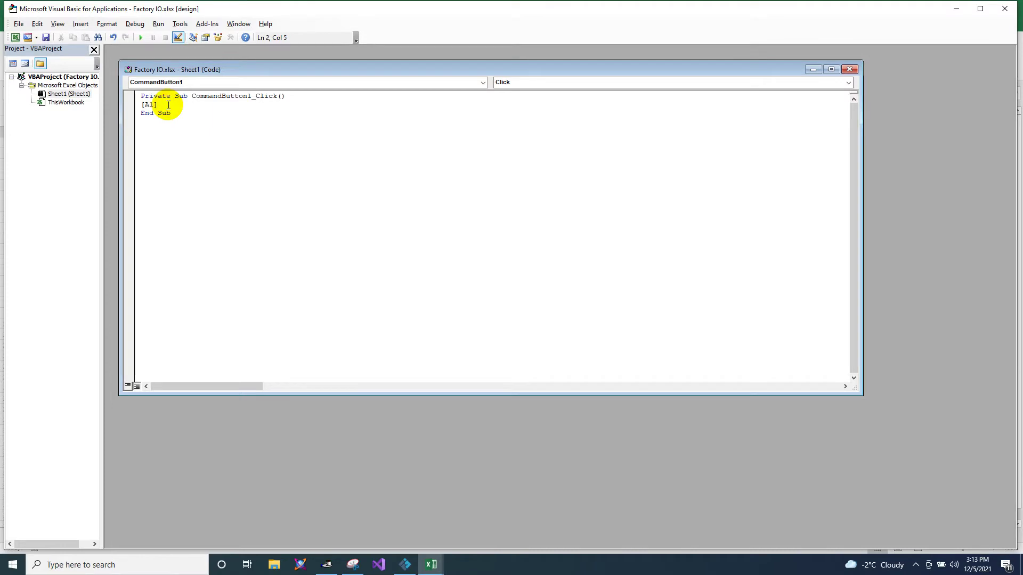
pyautogui.write('=')
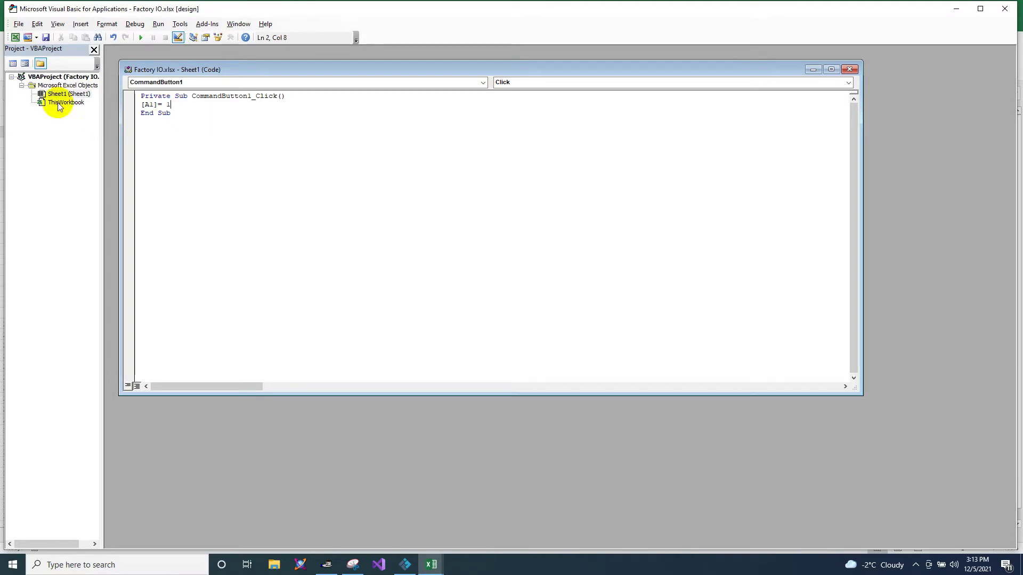
pyautogui.write(' 1')
# Add the line [A2] = 0 to the START button's click code.
pyautogui.press('Return')
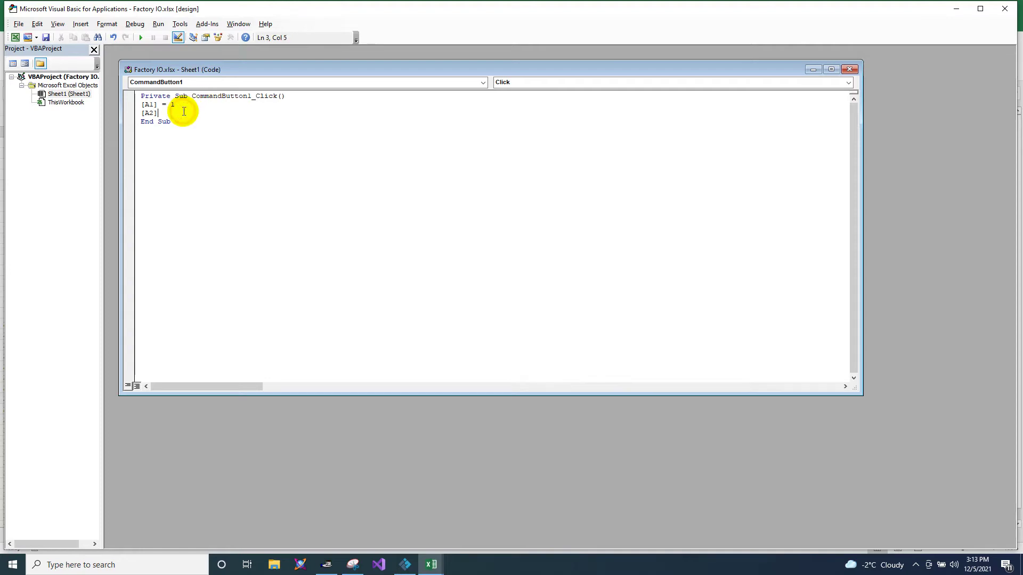
pyautogui.write('[A2] = 0')
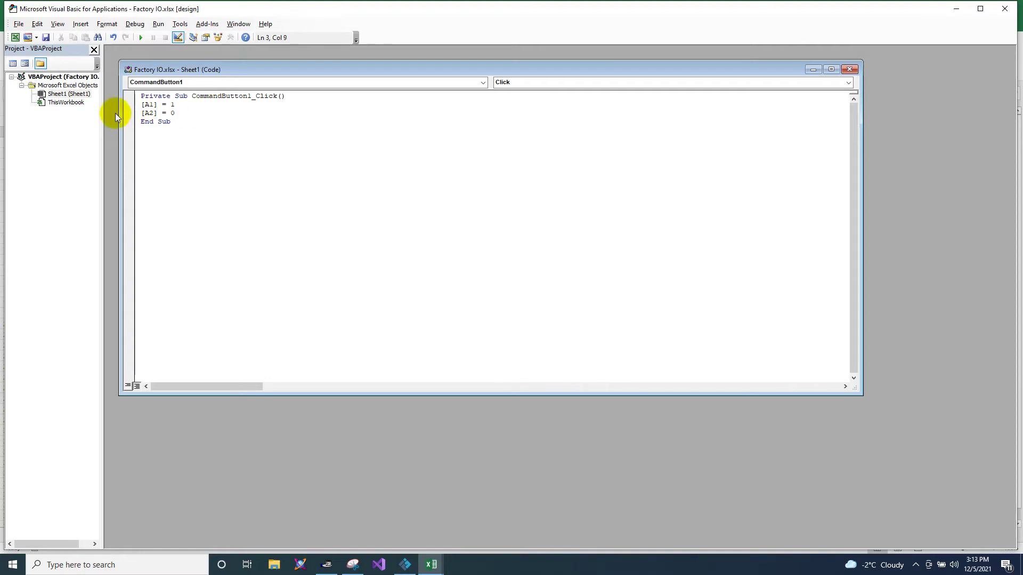
pyautogui.doubleClick(172, 105)
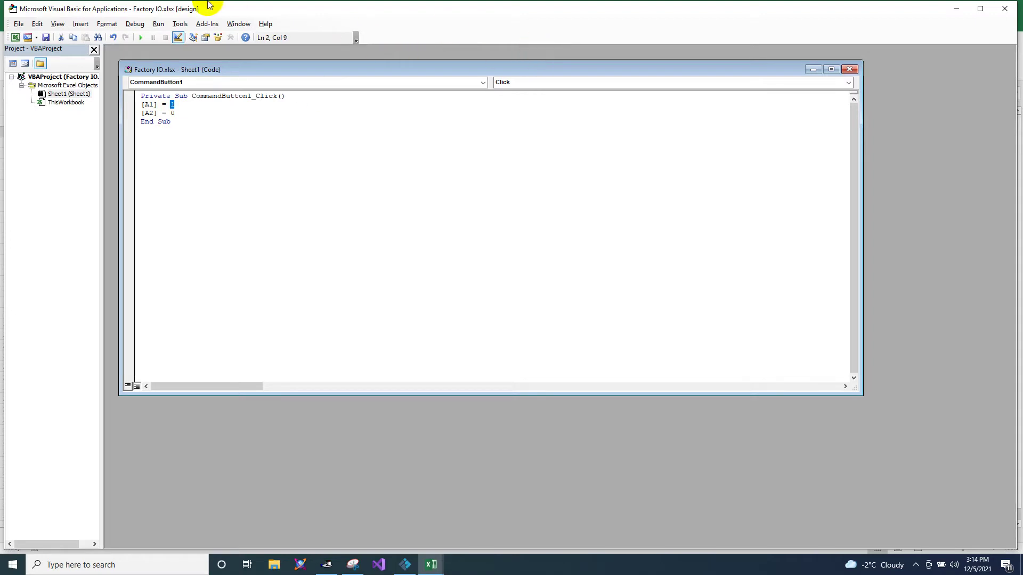
# Open the STOP button's click code and copy the two START assignment lines into CommandButton2_Click.
pyautogui.click(431, 565)
pyautogui.click(392, 522)
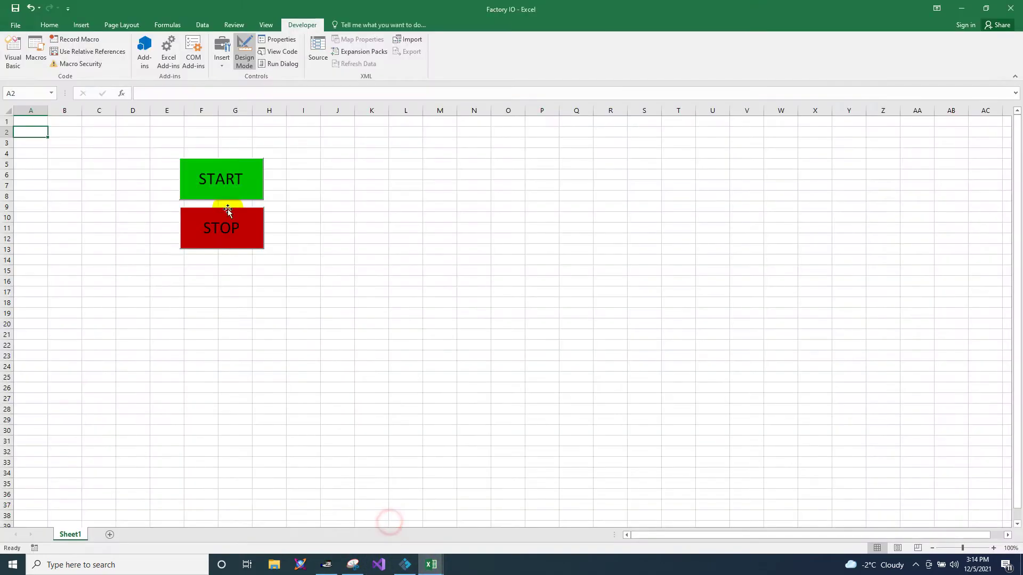
pyautogui.doubleClick(228, 229)
pyautogui.moveTo(175, 113); pyautogui.dragTo(142, 104)
pyautogui.rightClick(170, 129)
pyautogui.press('Escape')
pyautogui.click(147, 148)
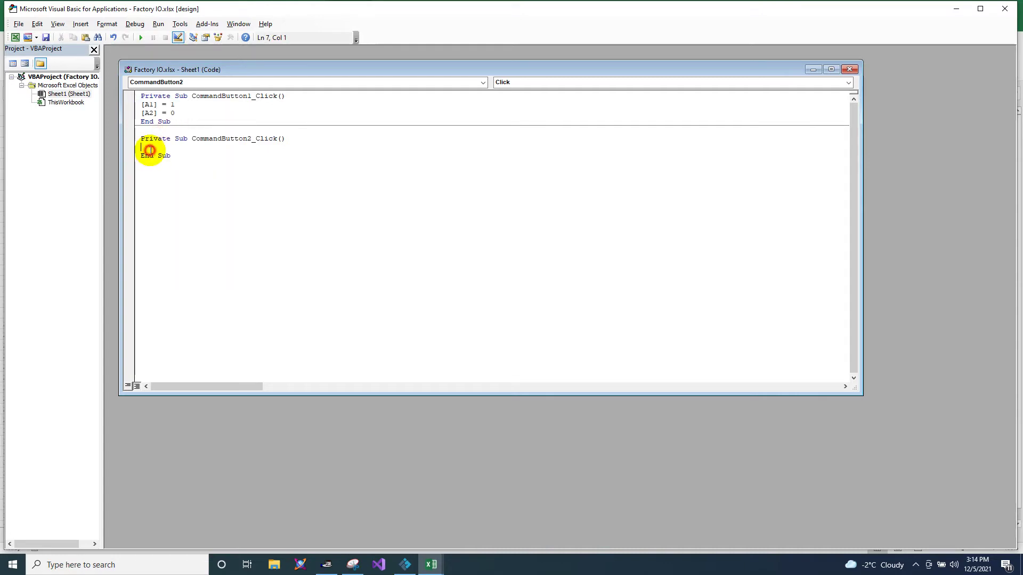
# Change the copied lines in CommandButton2_Click to [A1] = 0 and [A2] = 1.
pyautogui.click(176, 147)
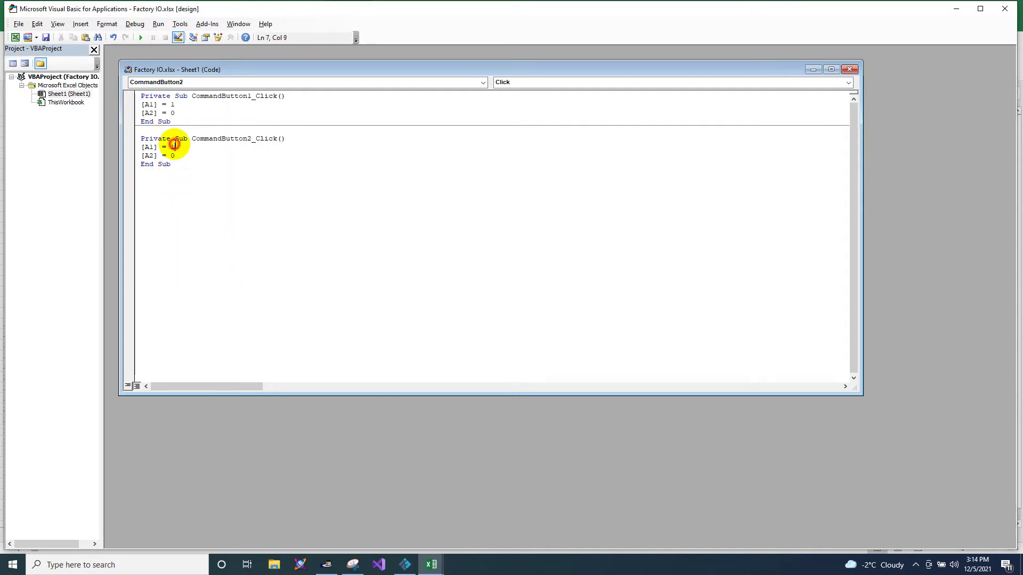
pyautogui.press('BackSpace')
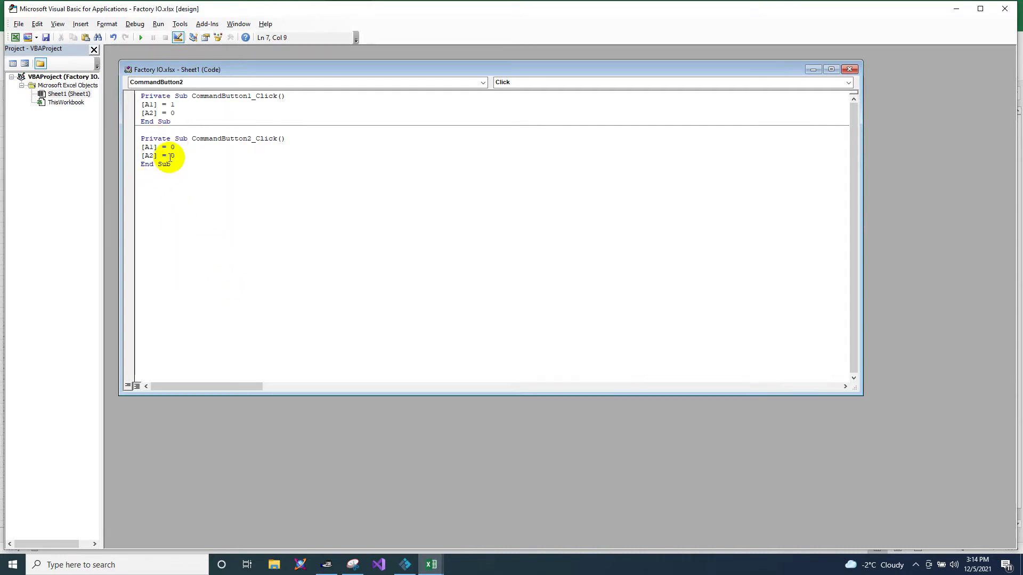
pyautogui.press('BackSpace')
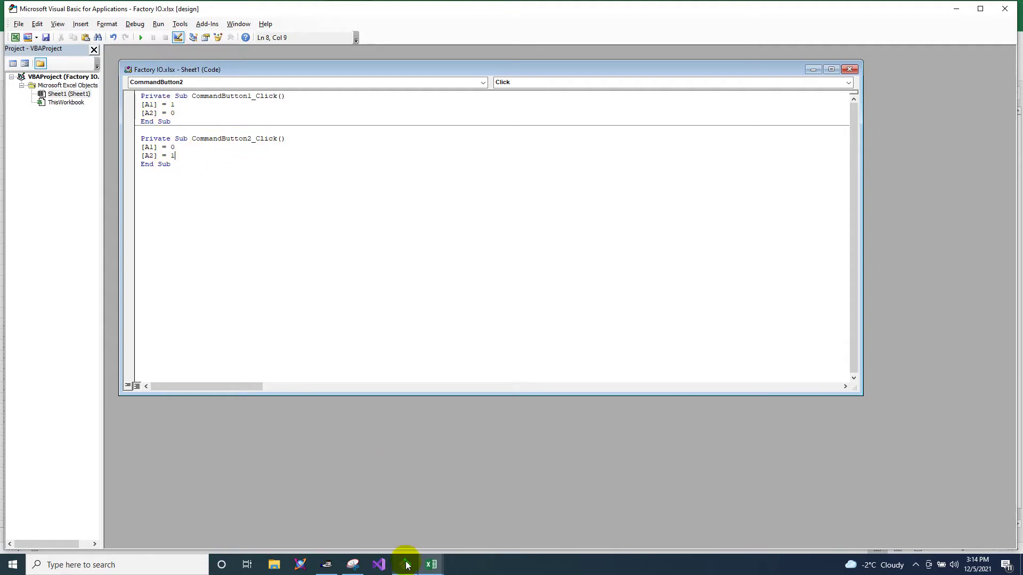
# Return to the Factory IO worksheet and turn off Design Mode.
pyautogui.click(431, 566)
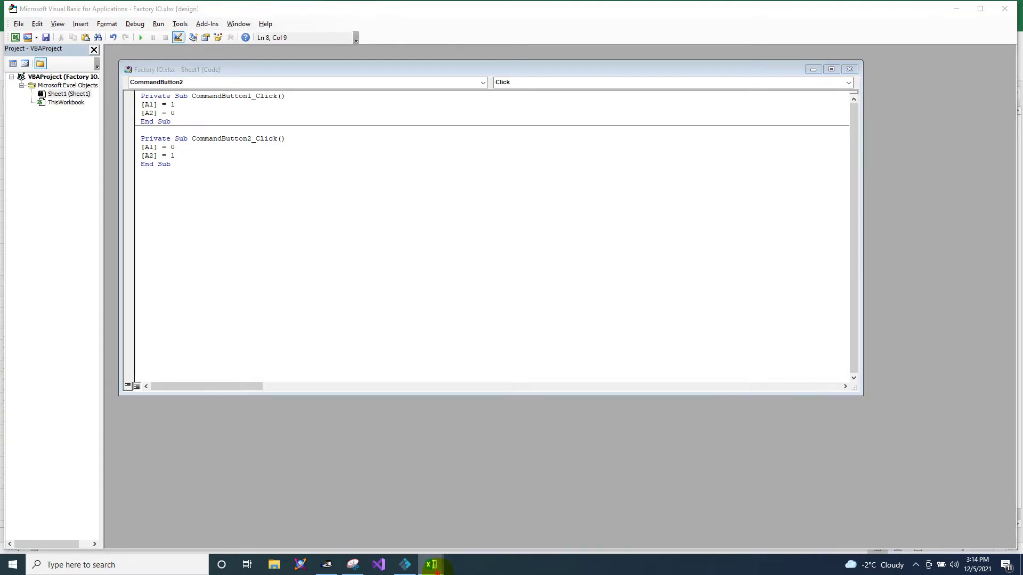
pyautogui.click(384, 504)
pyautogui.click(412, 367)
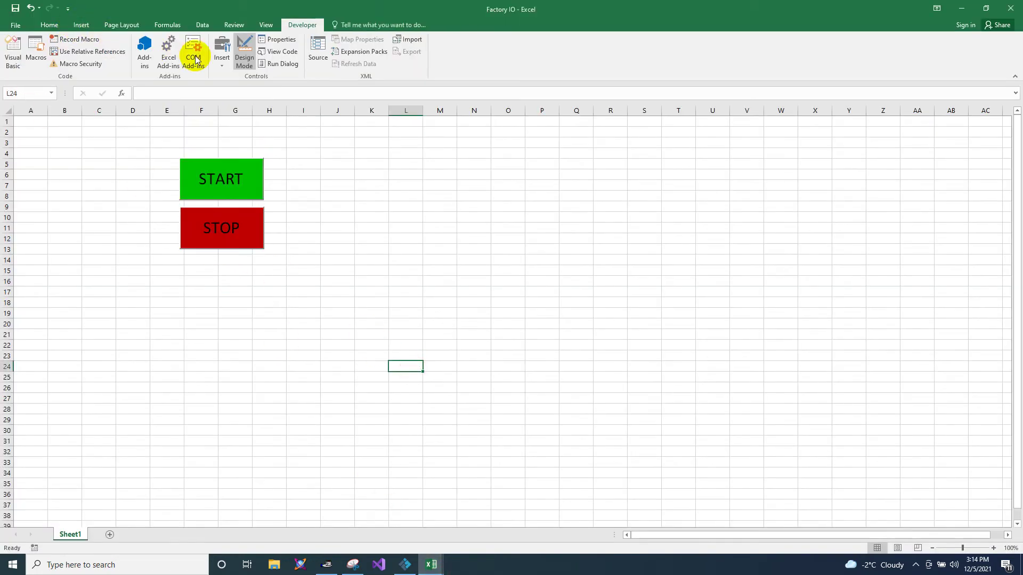
pyautogui.click(242, 43)
pyautogui.click(456, 236)
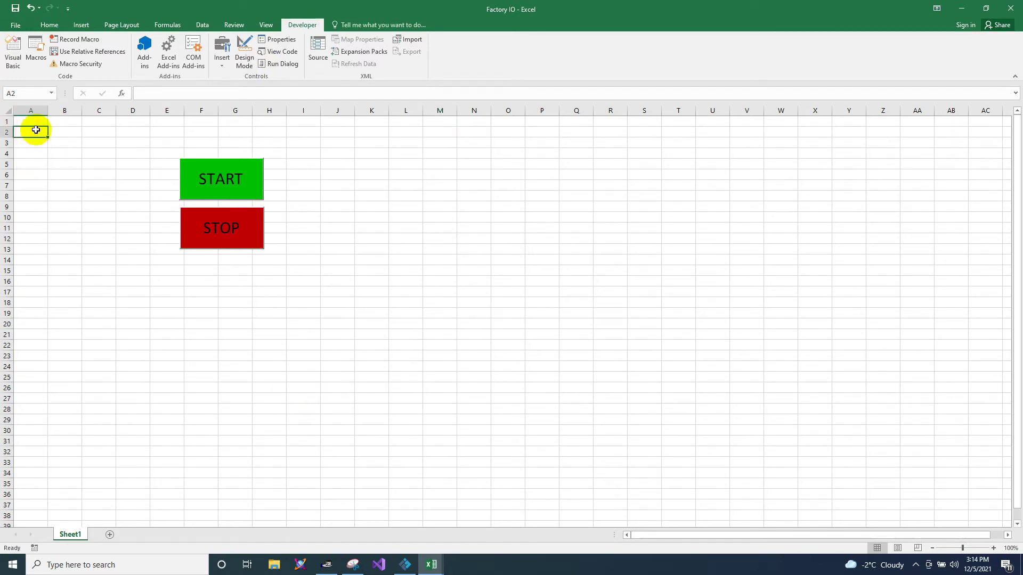
# Run the START and STOP buttons to test the values they write to cells A1 and A2.
pyautogui.click(31, 122)
pyautogui.click(218, 170)
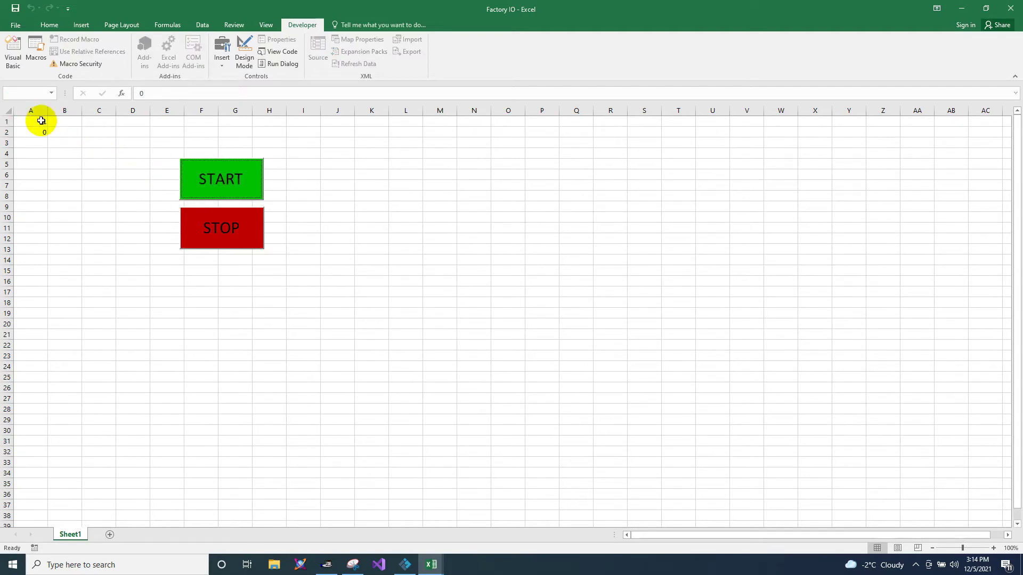
pyautogui.click(218, 237)
pyautogui.click(281, 377)
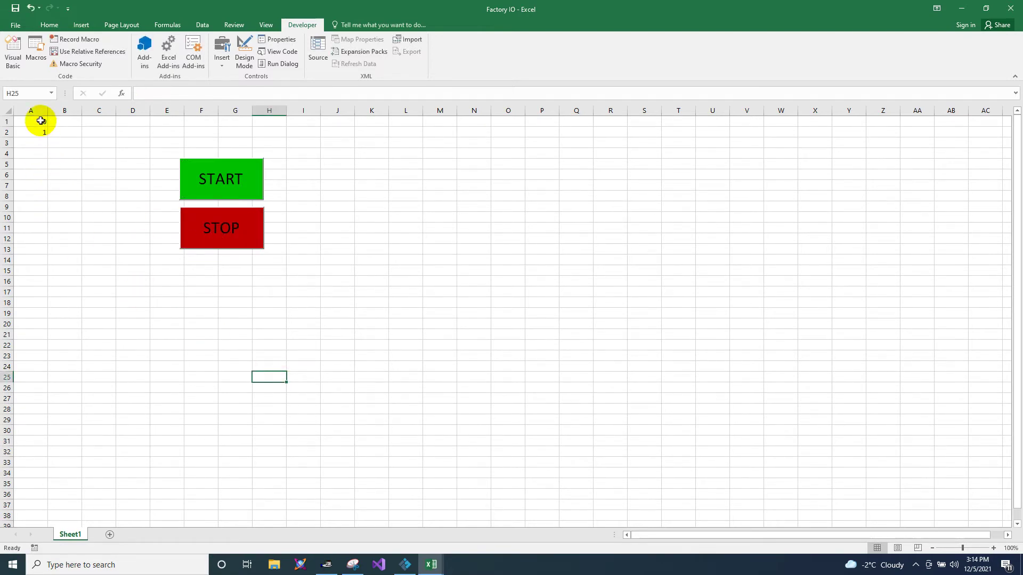
# Switch to KEPServerEx and launch the OPC Quick Client.
pyautogui.click(405, 564)
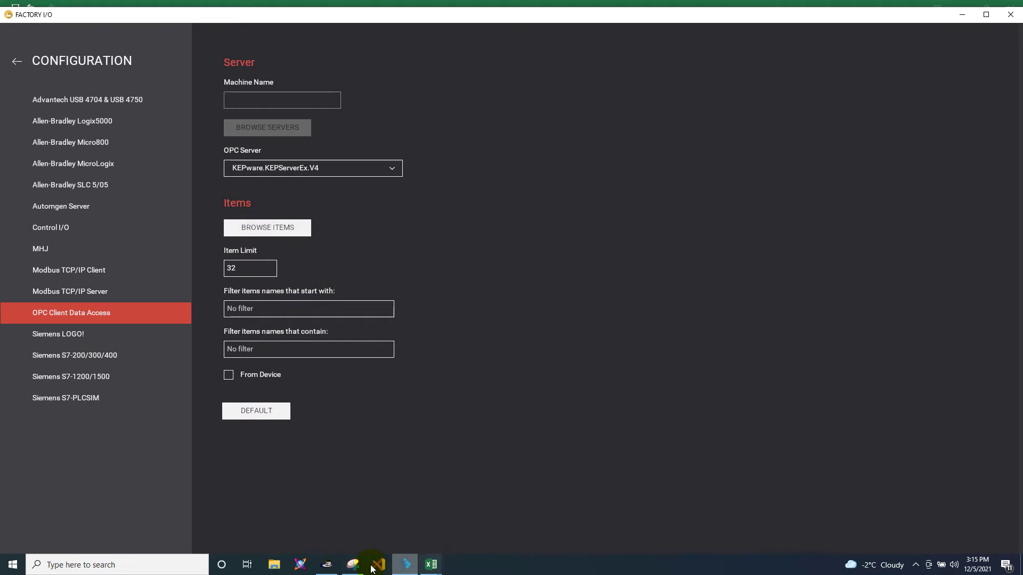
pyautogui.click(329, 564)
pyautogui.click(596, 284)
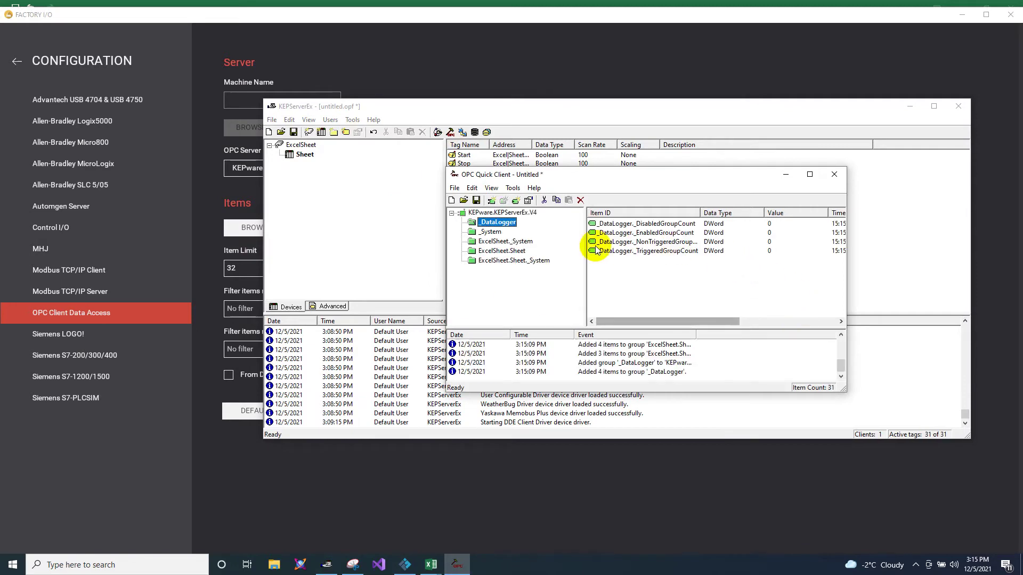
# Inspect the values of the Start and Stop tags in the ExcelSheet.Sheet group of the OPC Quick Client.
pyautogui.click(504, 251)
pyautogui.moveTo(700, 326); pyautogui.dragTo(741, 321)
pyautogui.click(678, 232)
pyautogui.click(685, 242)
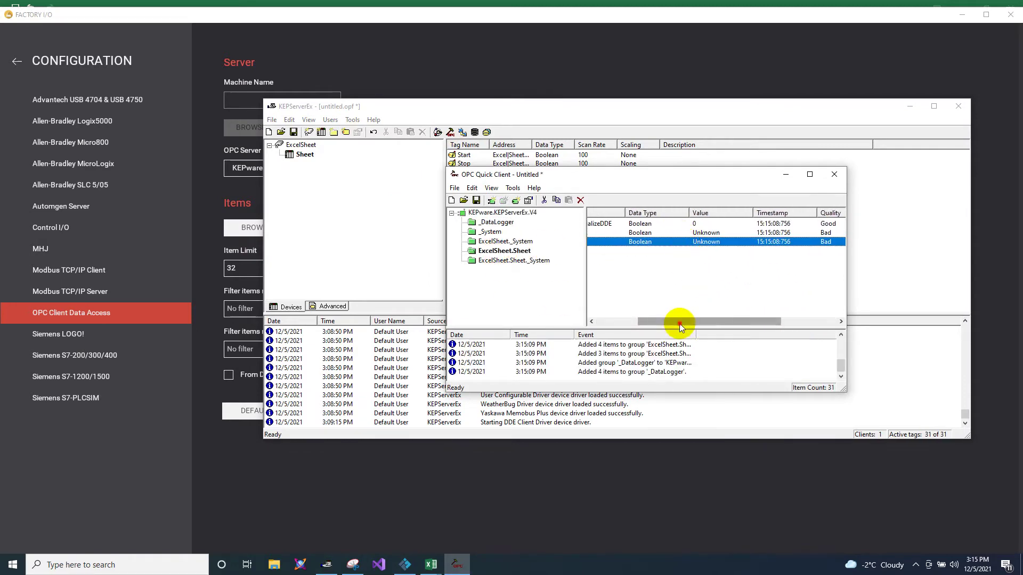
pyautogui.moveTo(679, 324)
pyautogui.mouseDown()
pyautogui.moveTo(666, 321)
pyautogui.moveTo(733, 320)
pyautogui.moveTo(673, 318)
pyautogui.moveTo(687, 308)
pyautogui.mouseUp()
pyautogui.moveTo(686, 320); pyautogui.dragTo(715, 243)
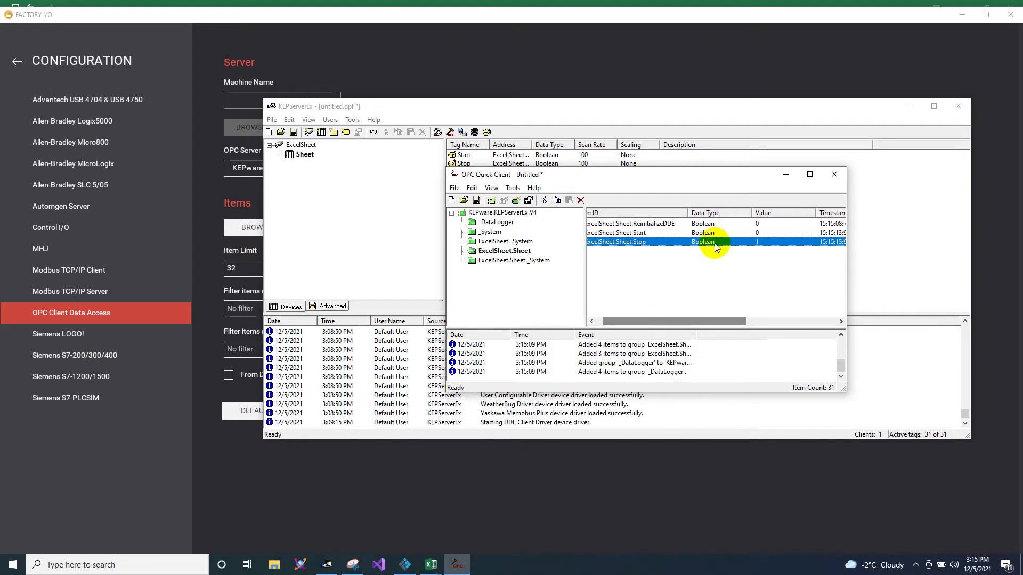
# Place the Factory IO workbook beside the OPC Quick Client and run START and STOP to check the tag values against the cells.
pyautogui.click(431, 564)
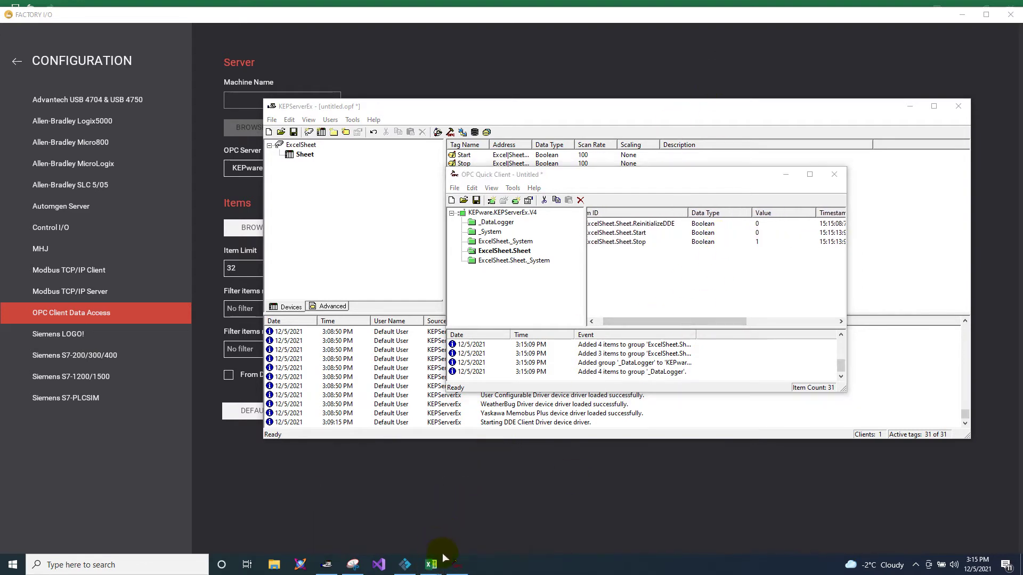
pyautogui.click(423, 567)
pyautogui.moveTo(685, 5); pyautogui.dragTo(302, 103)
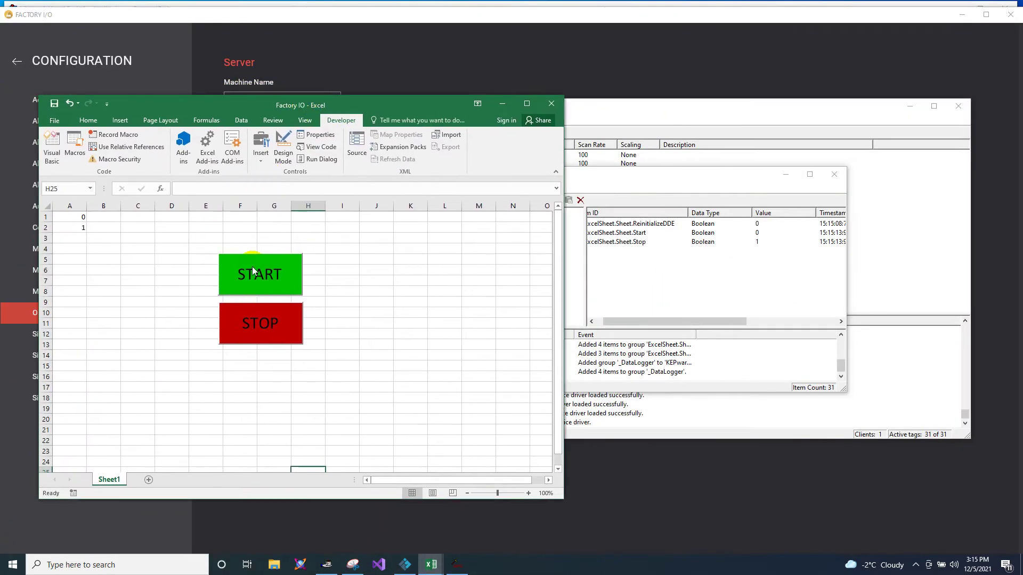
pyautogui.click(253, 270)
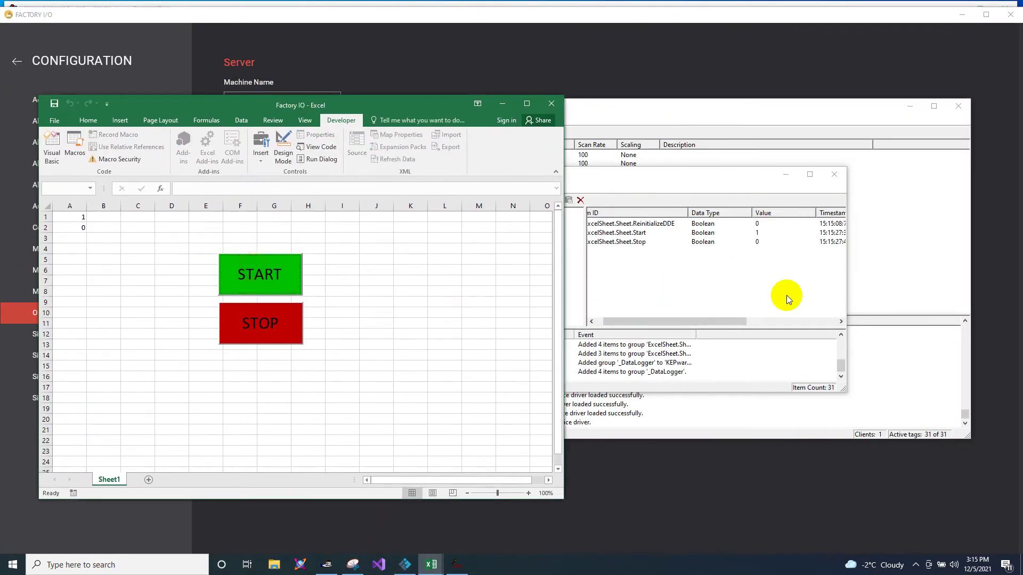
pyautogui.click(738, 235)
pyautogui.click(737, 235)
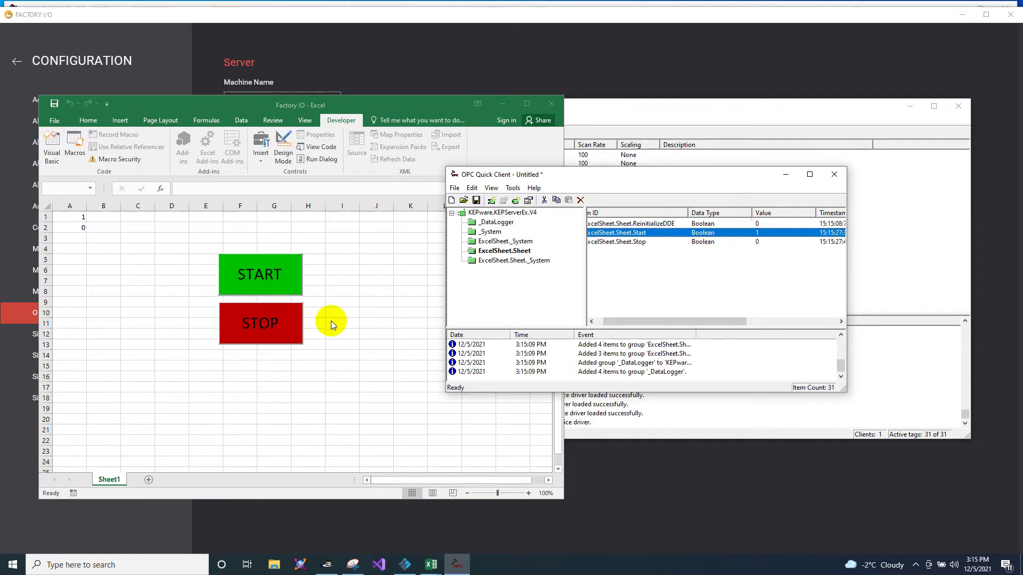
pyautogui.click(270, 318)
pyautogui.click(265, 325)
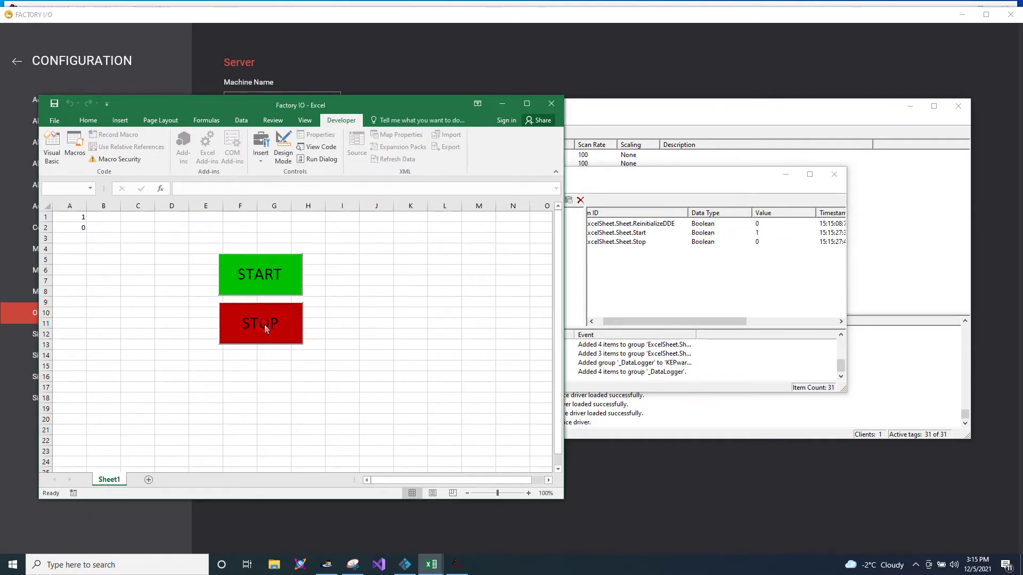
# Minimize Excel, switch to Factory I/O and view the Start and Stop items in the OPC driver mapping.
pyautogui.click(501, 103)
pyautogui.click(245, 480)
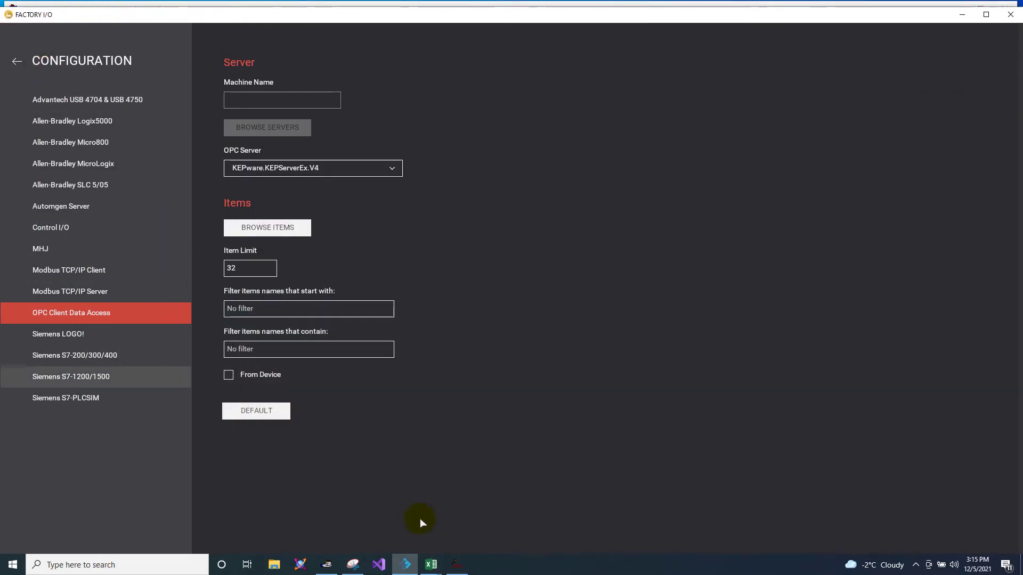
pyautogui.click(391, 460)
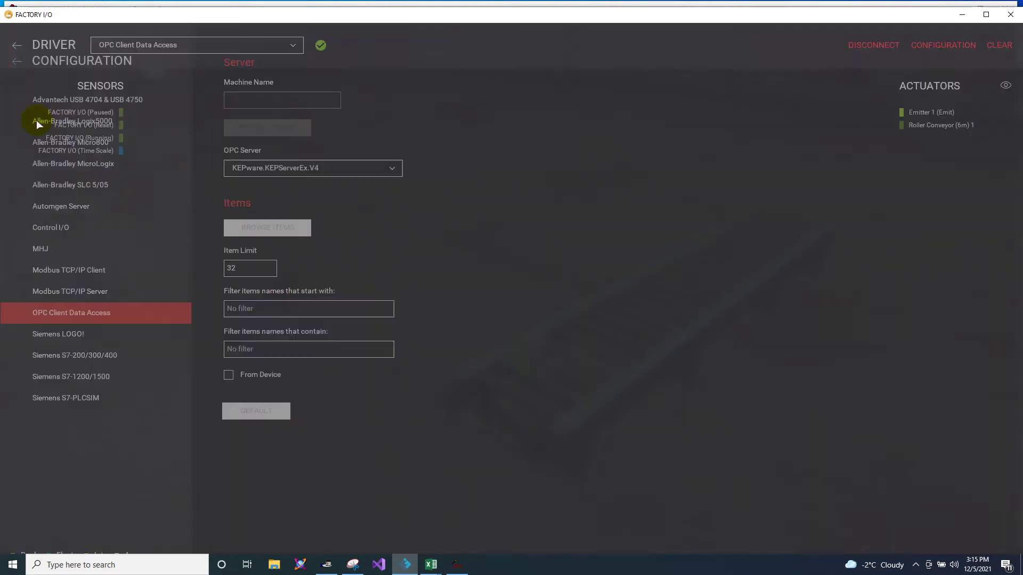
pyautogui.scroll(-1, 533, 490)
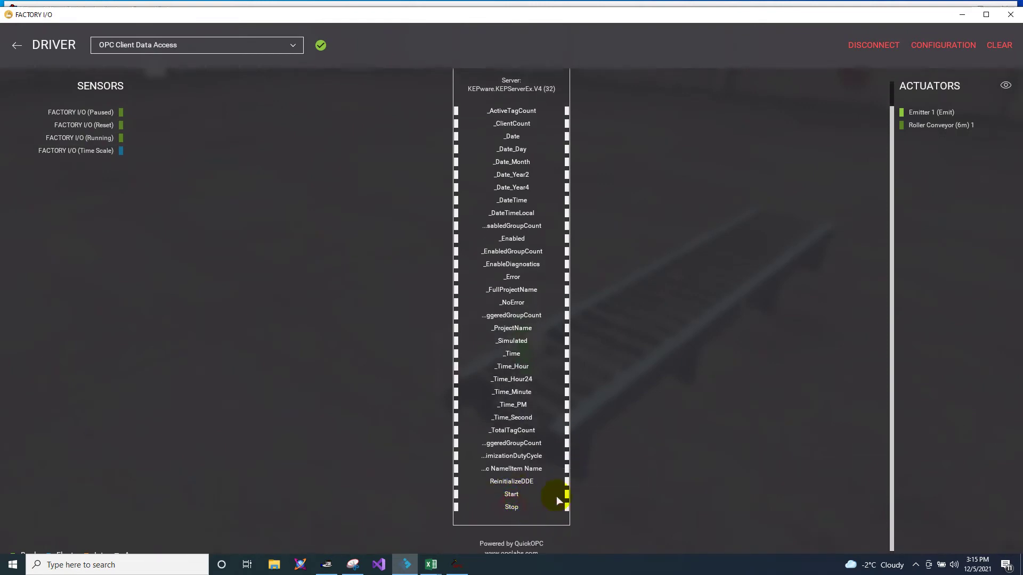
pyautogui.click(729, 321)
# Return to the scene and examine the roller conveyor's Digital, Digital (+/-) and Analog configuration options.
pyautogui.moveTo(328, 569)
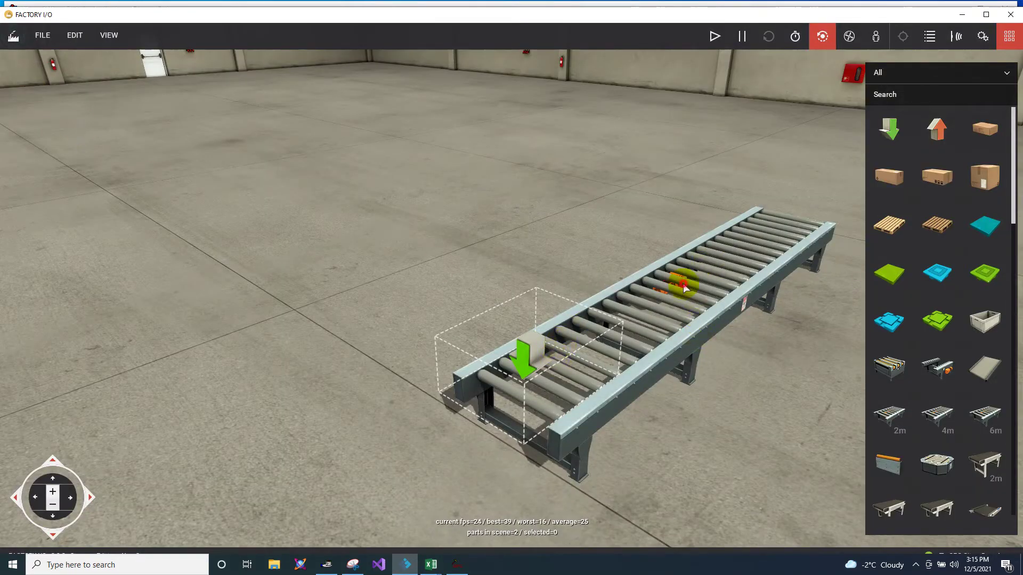
pyautogui.click(684, 288)
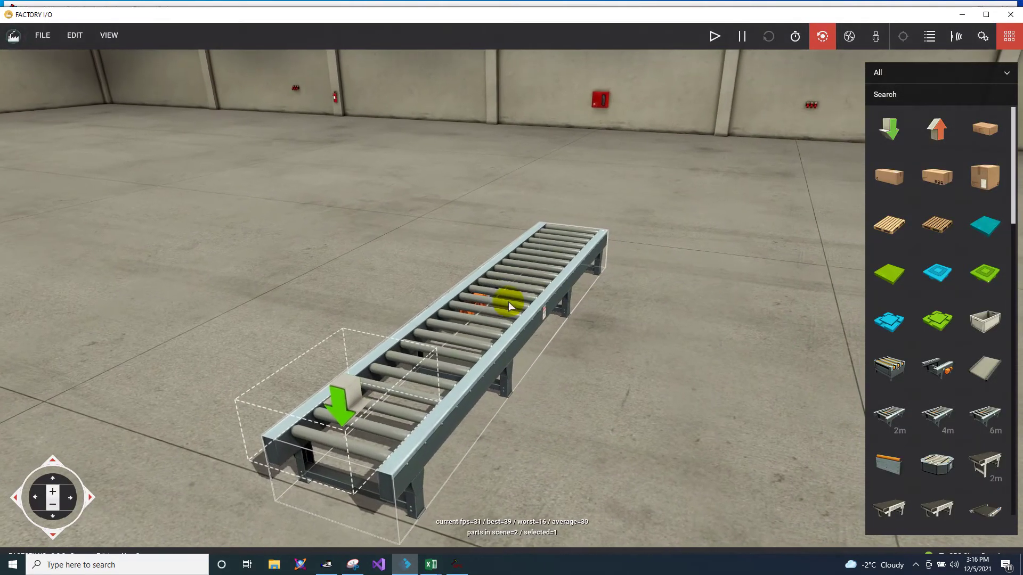
pyautogui.rightClick(508, 302)
pyautogui.moveTo(558, 462)
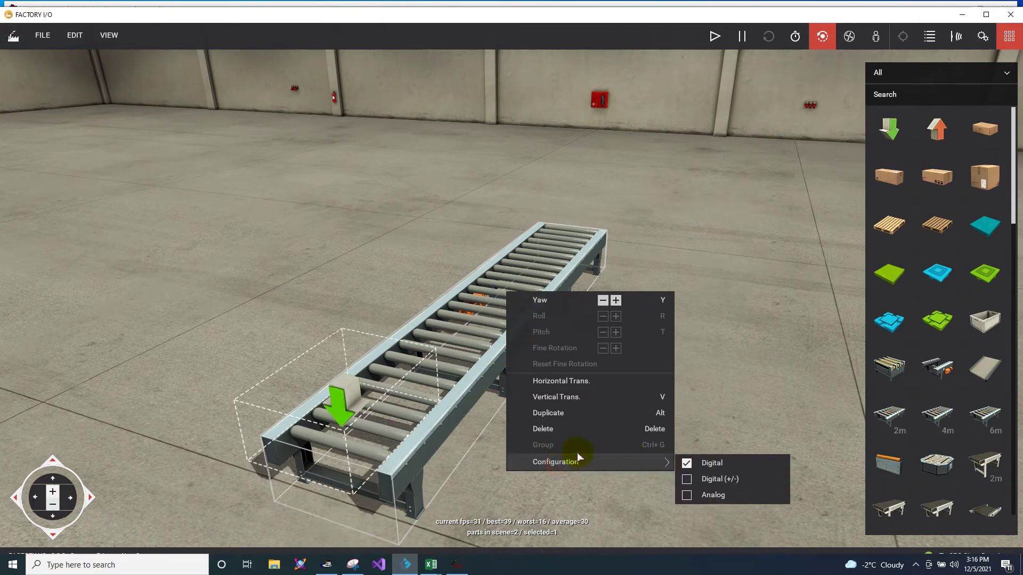
pyautogui.rightClick(528, 261)
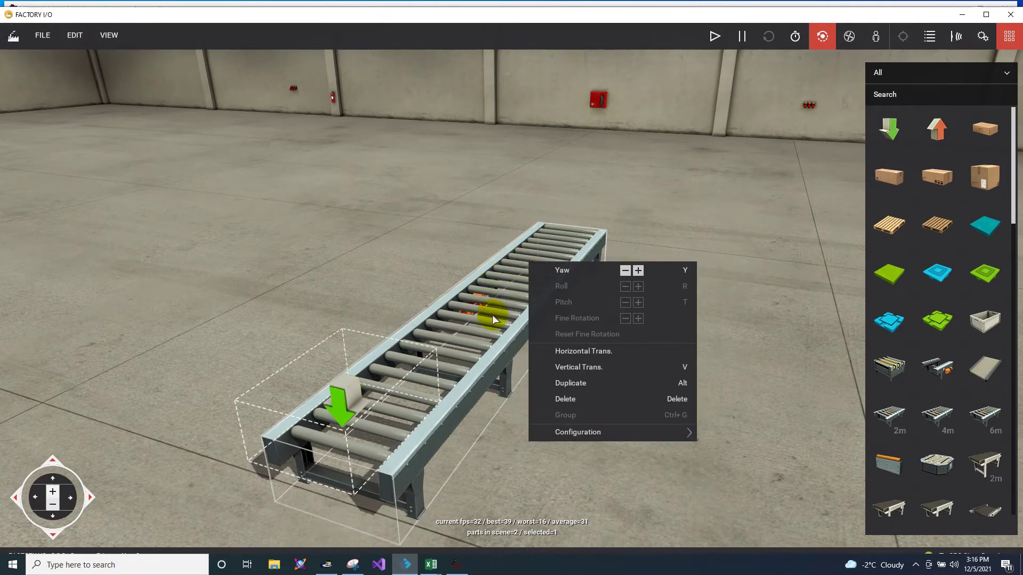
pyautogui.moveTo(586, 434)
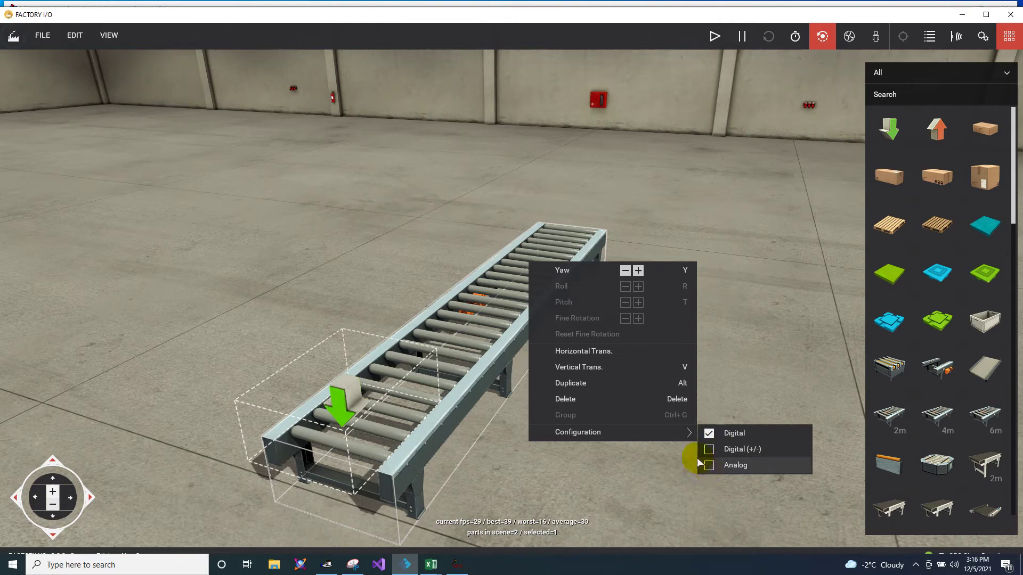
pyautogui.click(786, 352)
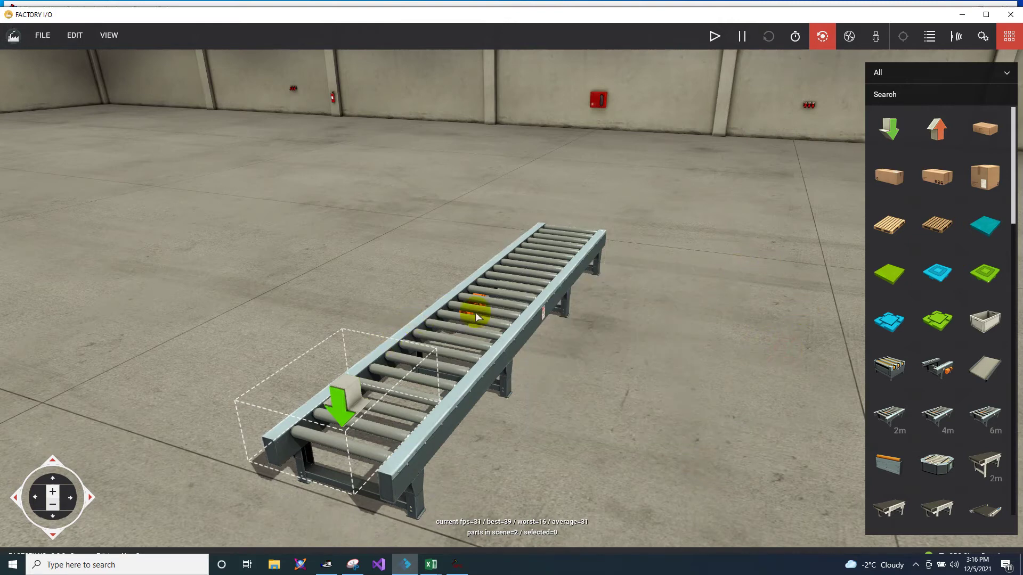
pyautogui.rightClick(511, 333)
pyautogui.moveTo(570, 499)
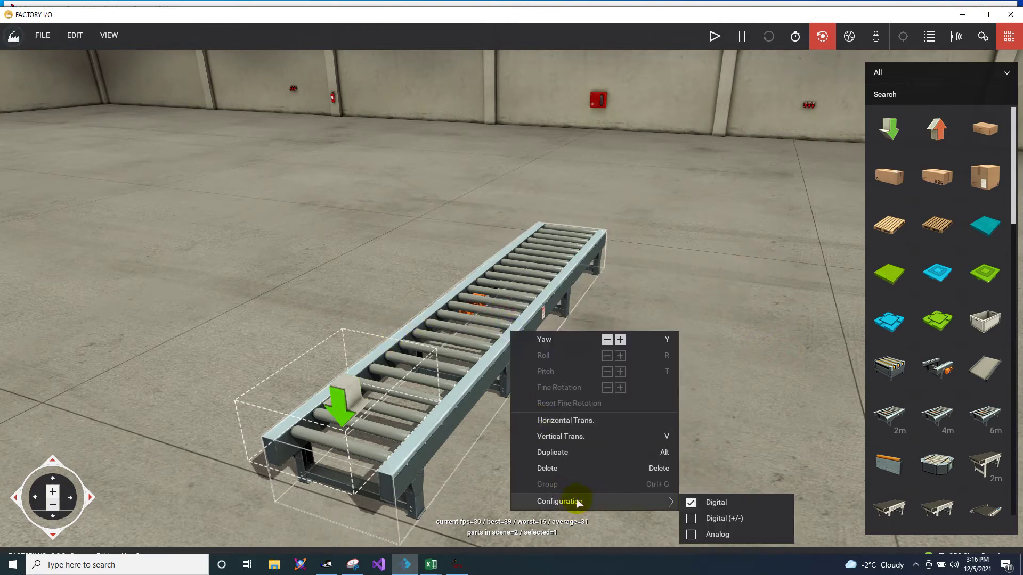
pyautogui.click(312, 217)
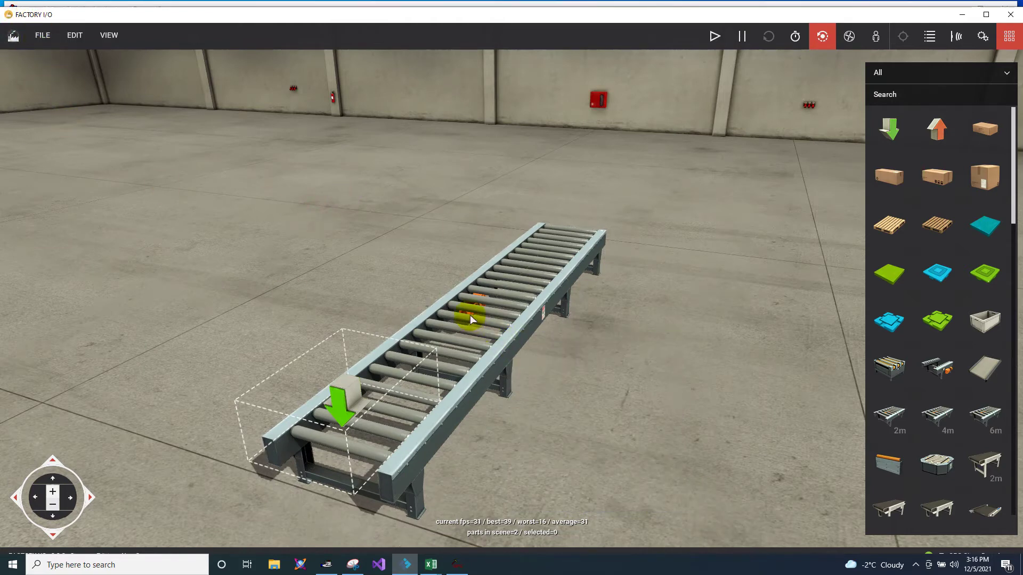
# Open the driver mapping and assign the Roller Conveyor (6m) 1 actuator to the Start item.
pyautogui.click(34, 33)
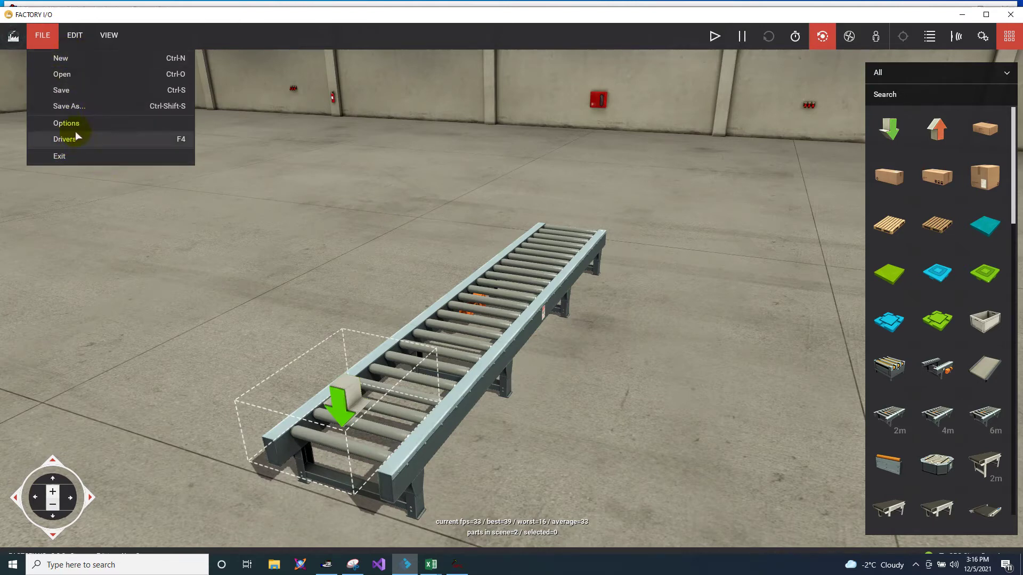
pyautogui.click(72, 141)
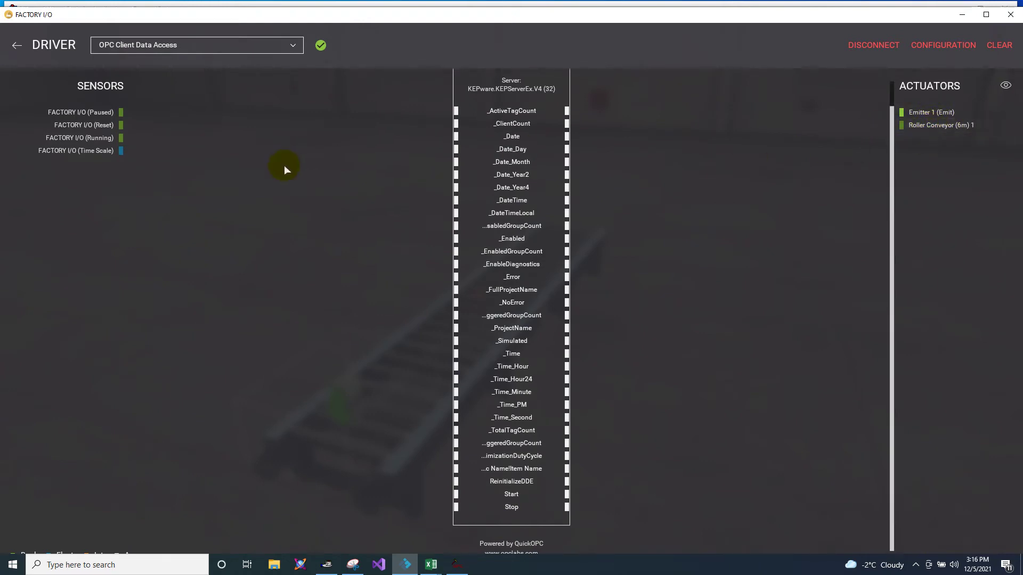
pyautogui.moveTo(942, 125); pyautogui.dragTo(613, 497)
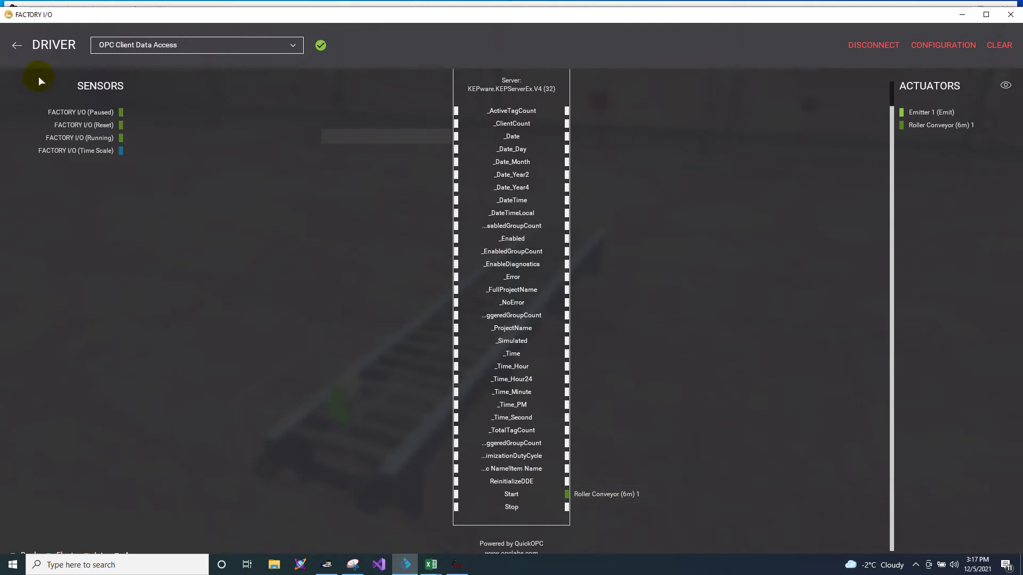
# Return to the conveyor scene and start the simulation.
pyautogui.click(15, 47)
pyautogui.click(708, 47)
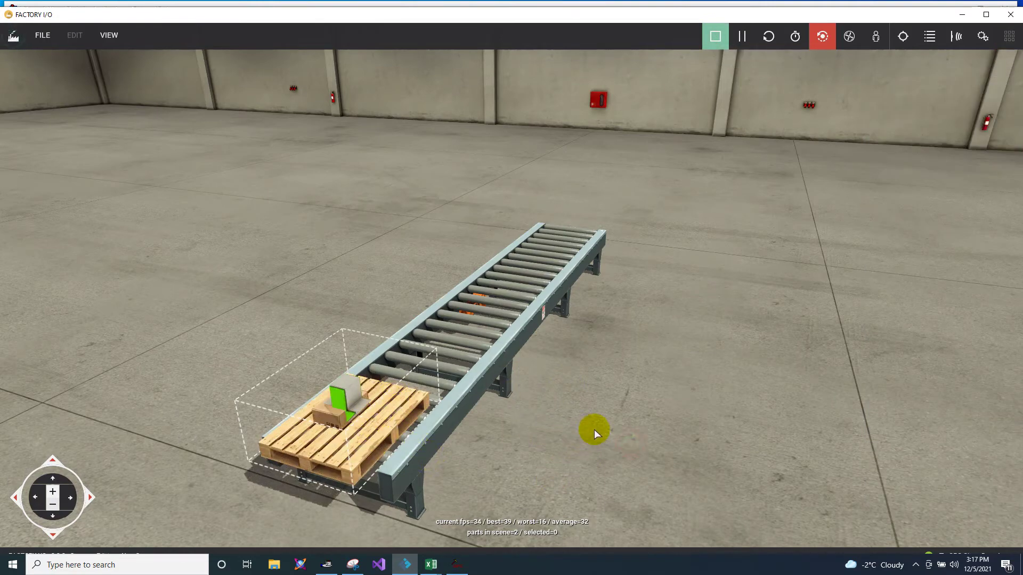
pyautogui.moveTo(594, 429); pyautogui.dragTo(518, 400)
# Bring up the Factory IO workbook and move its window beside the conveyor in the running scene.
pyautogui.click(440, 568)
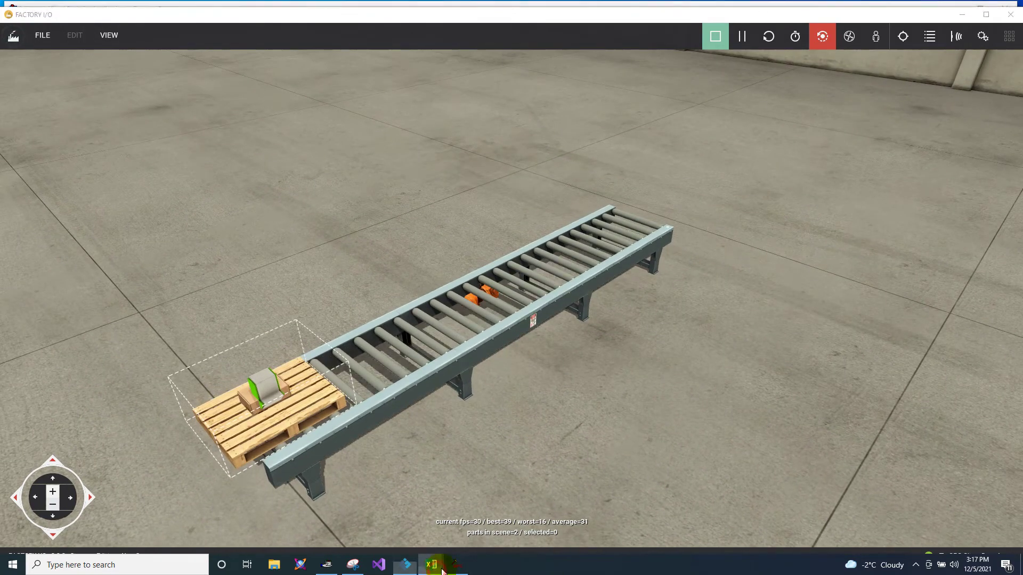
pyautogui.click(381, 527)
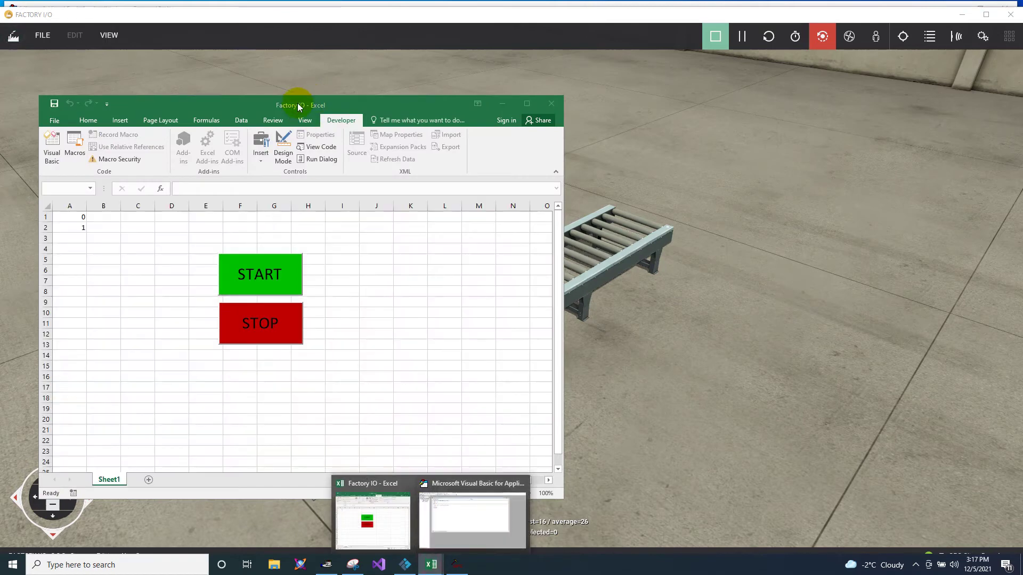
pyautogui.click(232, 103)
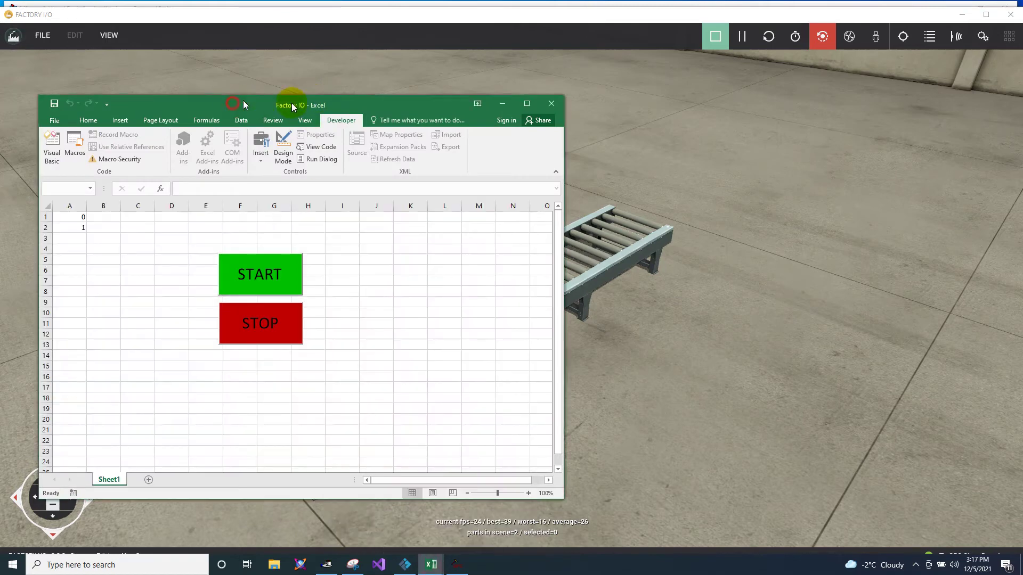
pyautogui.moveTo(244, 105); pyautogui.dragTo(841, 68)
pyautogui.moveTo(994, 446); pyautogui.dragTo(1019, 438)
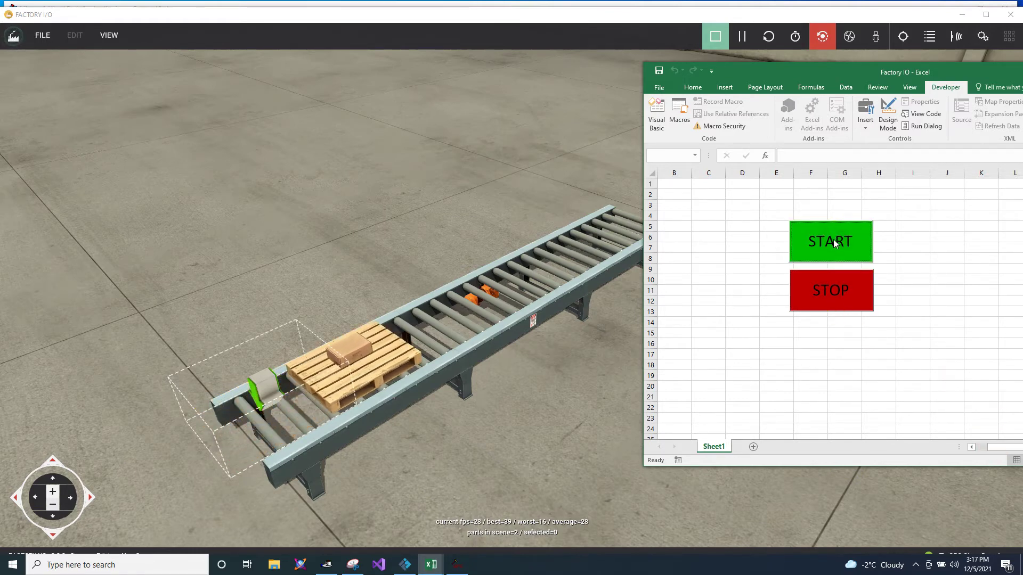
# Run the STOP and START buttons in turn to test control of the conveyor from Excel.
pyautogui.click(835, 298)
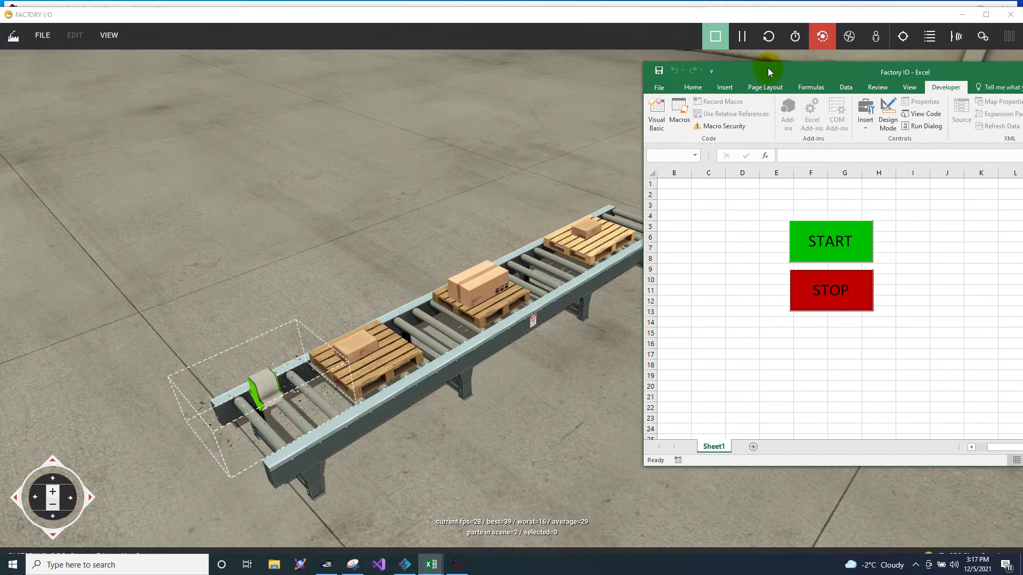
pyautogui.moveTo(754, 69); pyautogui.dragTo(810, 98)
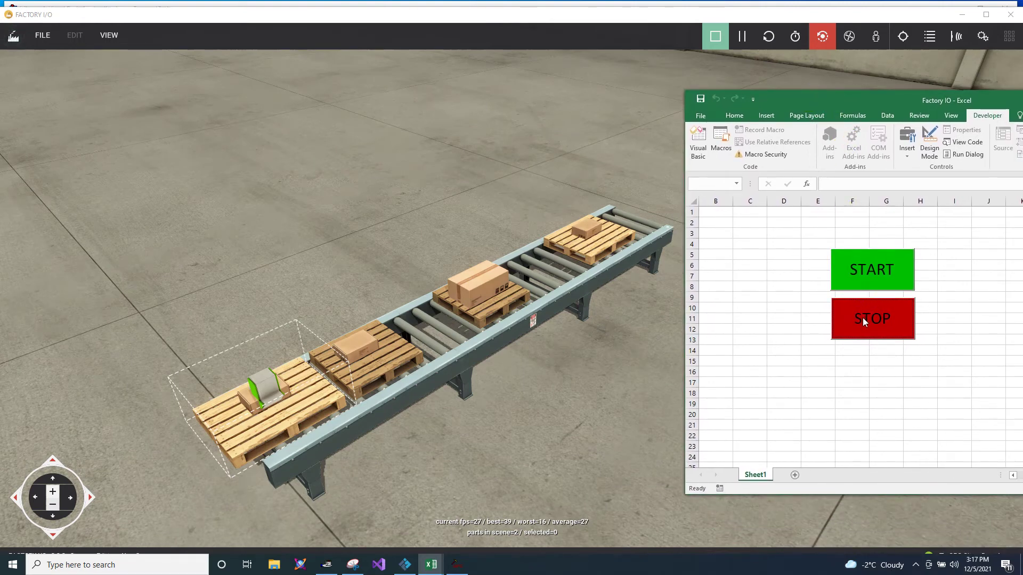
pyautogui.click(862, 273)
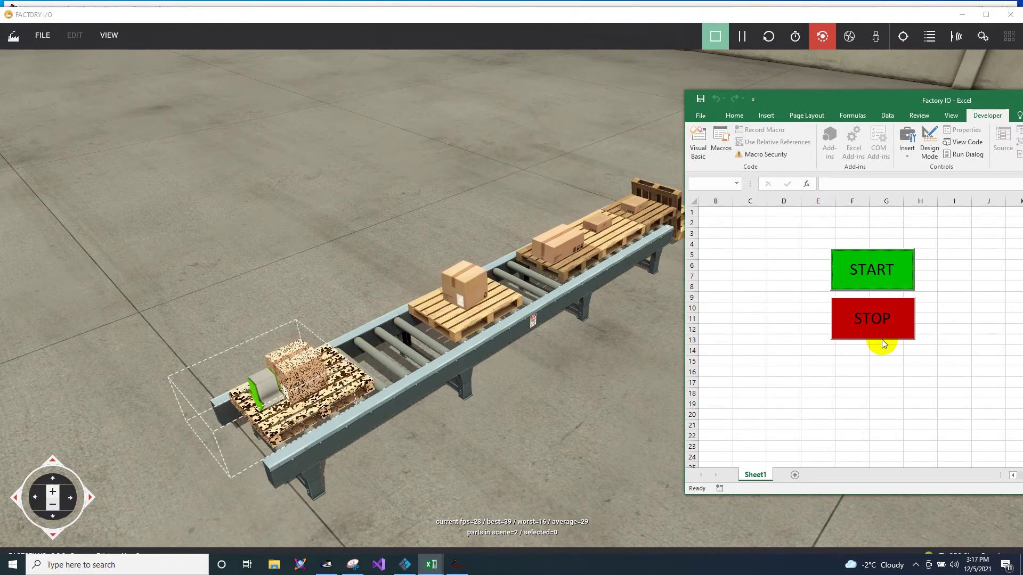
pyautogui.click(865, 319)
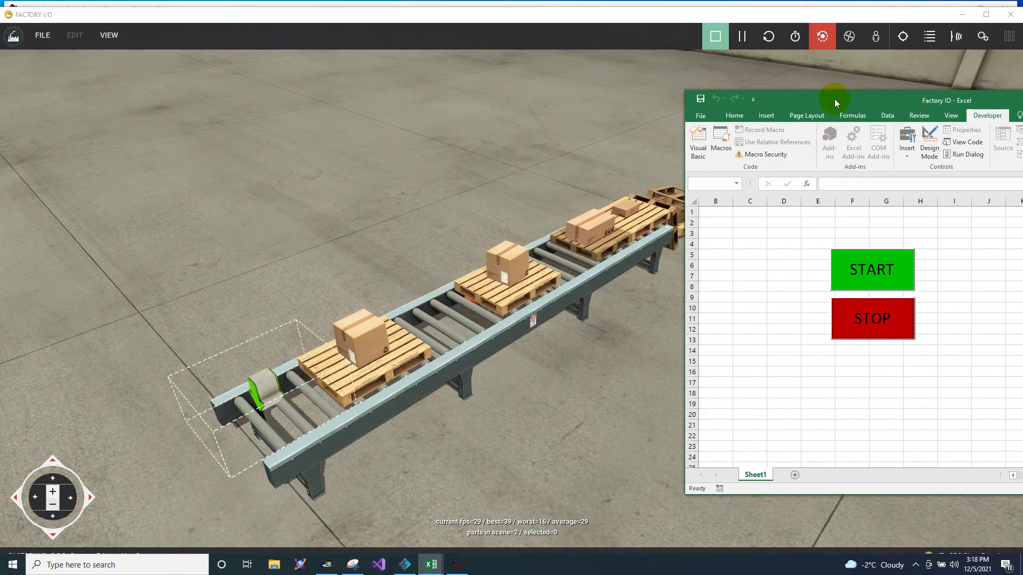
# Move the Excel window away from the simulation controls and stop the Factory I/O simulation.
pyautogui.moveTo(834, 98); pyautogui.dragTo(445, 159)
pyautogui.click(712, 38)
pyautogui.click(714, 36)
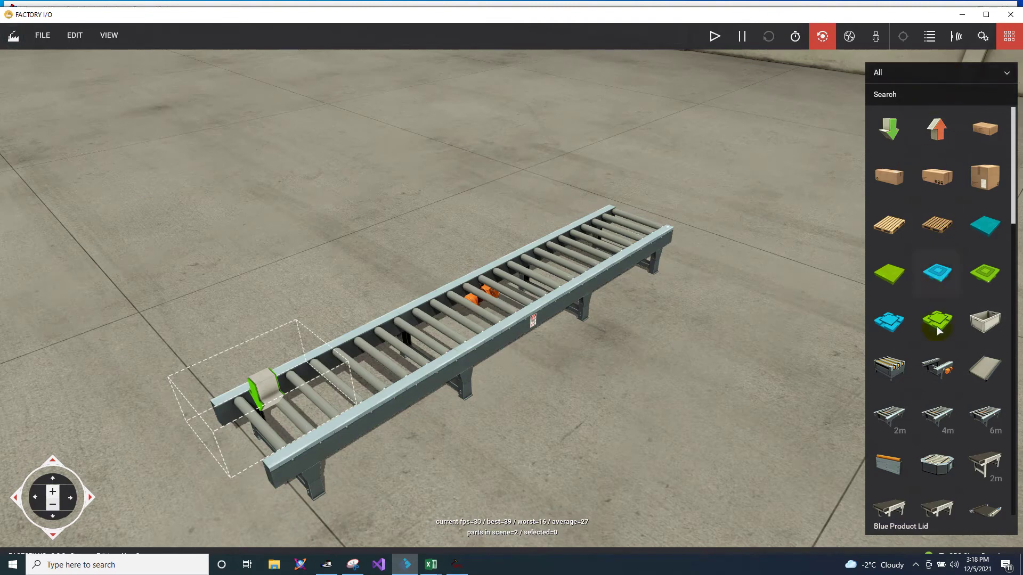
# Add a Diffuse Sensor to the side rail at the far end of the roller conveyor.
pyautogui.scroll(-3, 943, 320)
pyautogui.scroll(-3, 947, 405)
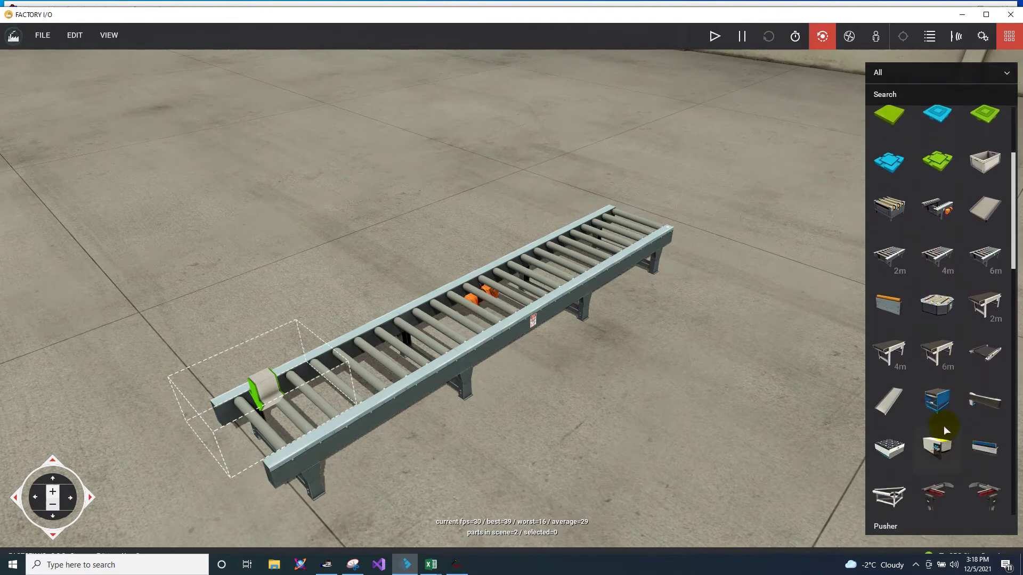
pyautogui.scroll(-5, 930, 391)
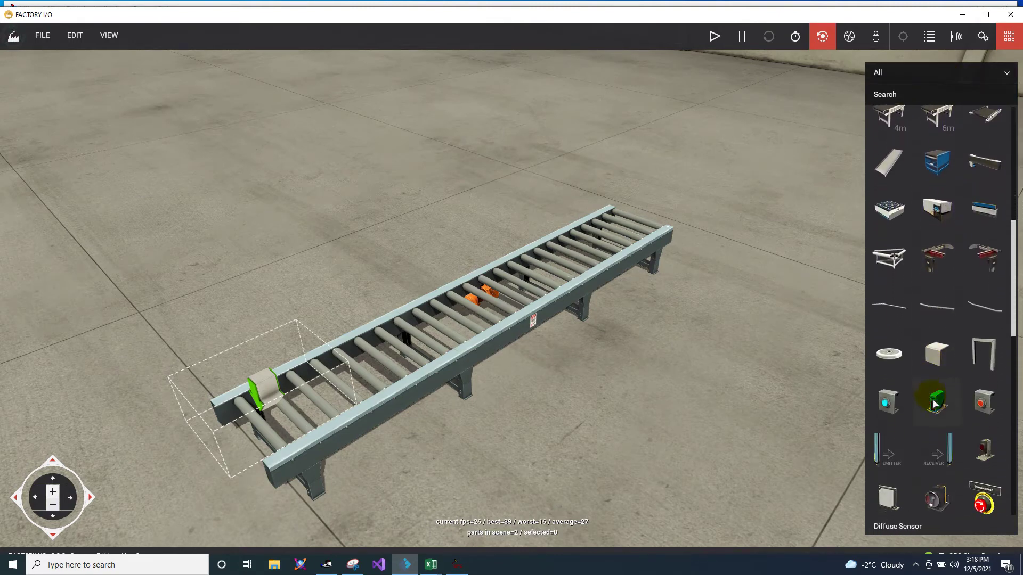
pyautogui.moveTo(933, 394); pyautogui.dragTo(656, 226)
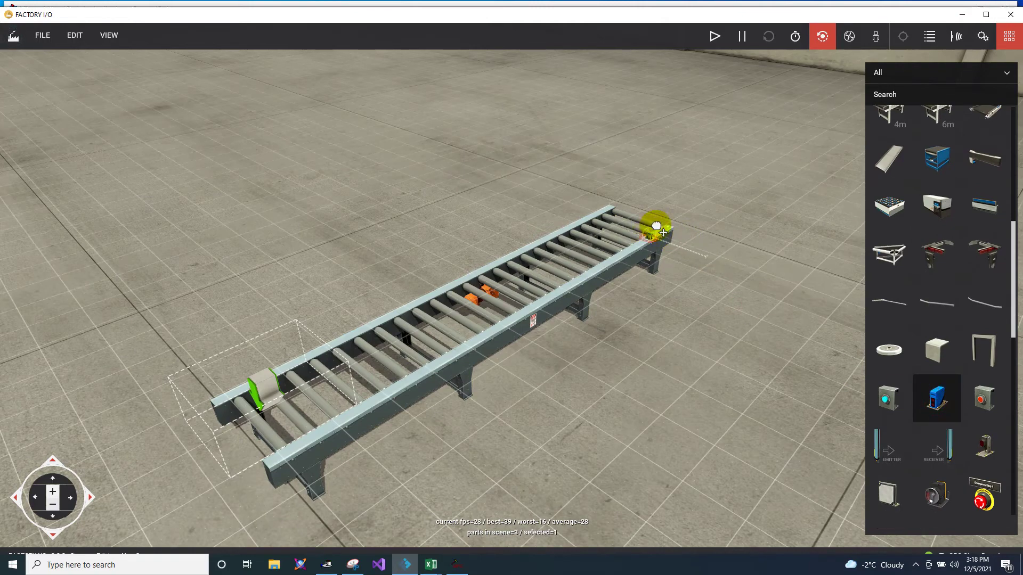
pyautogui.doubleClick(660, 231)
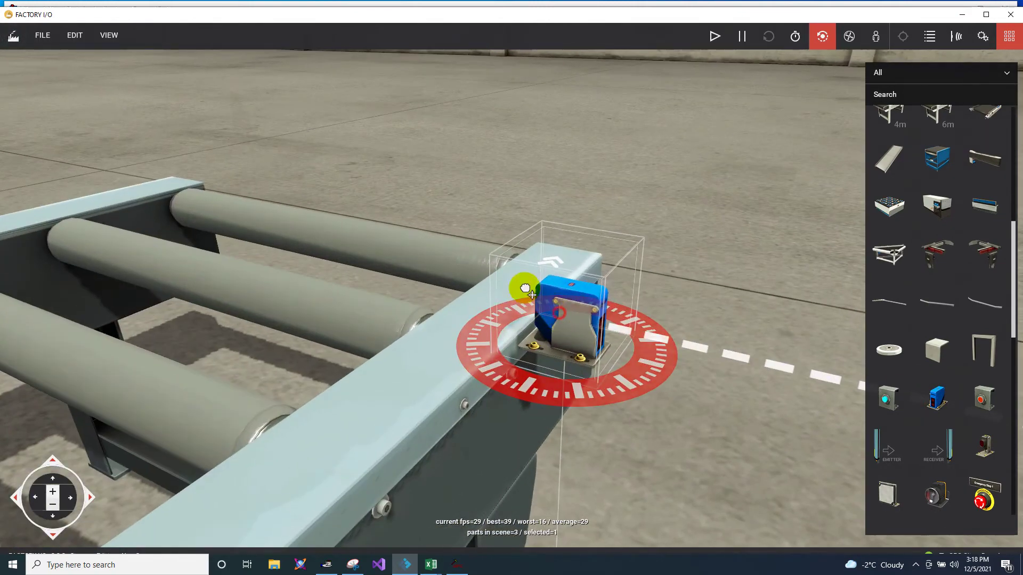
# Centre the diffuse sensor on the side rail and rotate it so its beam points across the conveyor rollers.
pyautogui.moveTo(531, 295)
pyautogui.mouseDown()
pyautogui.moveTo(520, 278)
pyautogui.moveTo(536, 277)
pyautogui.moveTo(520, 278)
pyautogui.moveTo(532, 283)
pyautogui.moveTo(525, 290)
pyautogui.mouseUp()
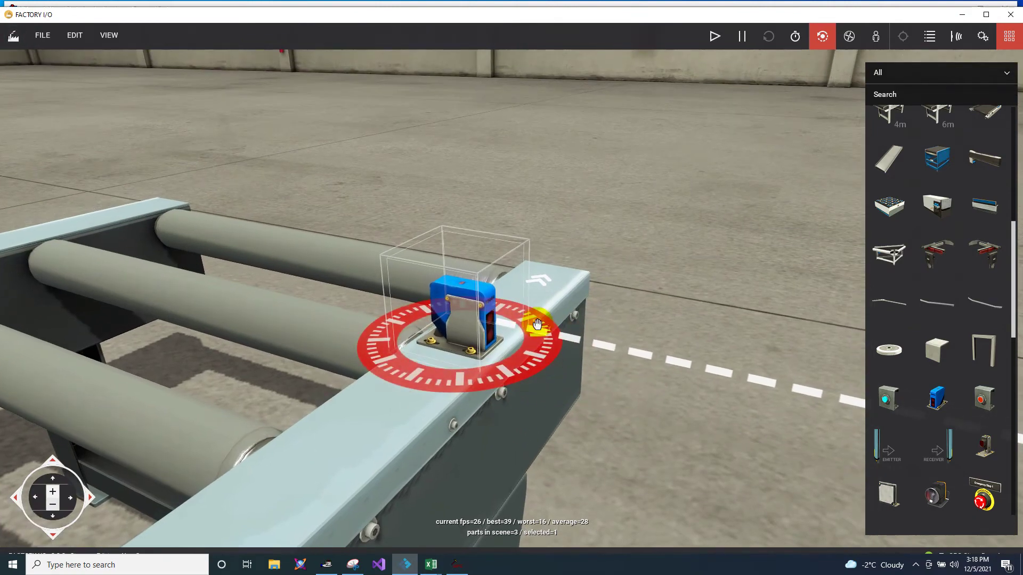
pyautogui.scroll(-5, 688, 408)
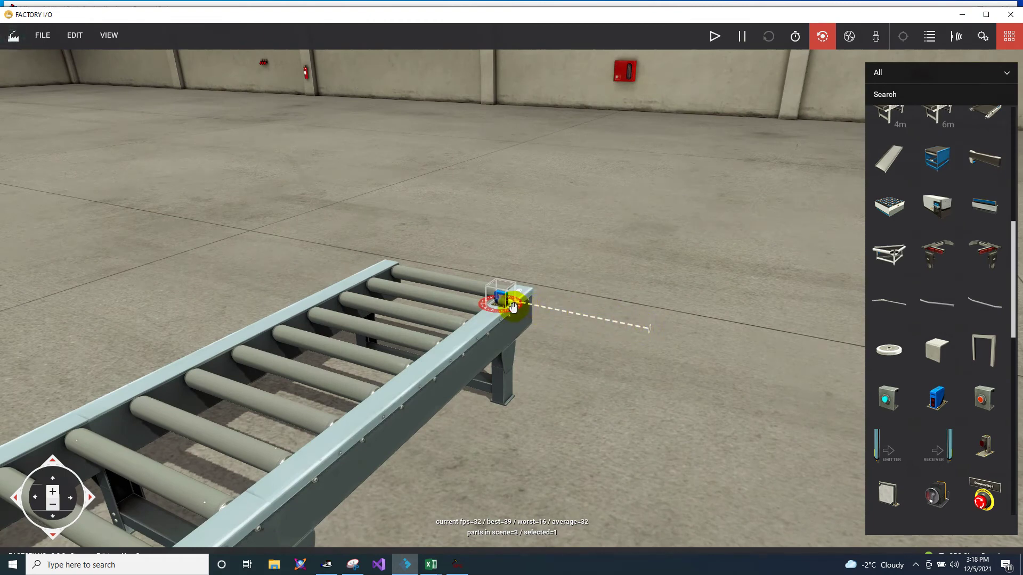
pyautogui.moveTo(513, 308); pyautogui.dragTo(466, 288)
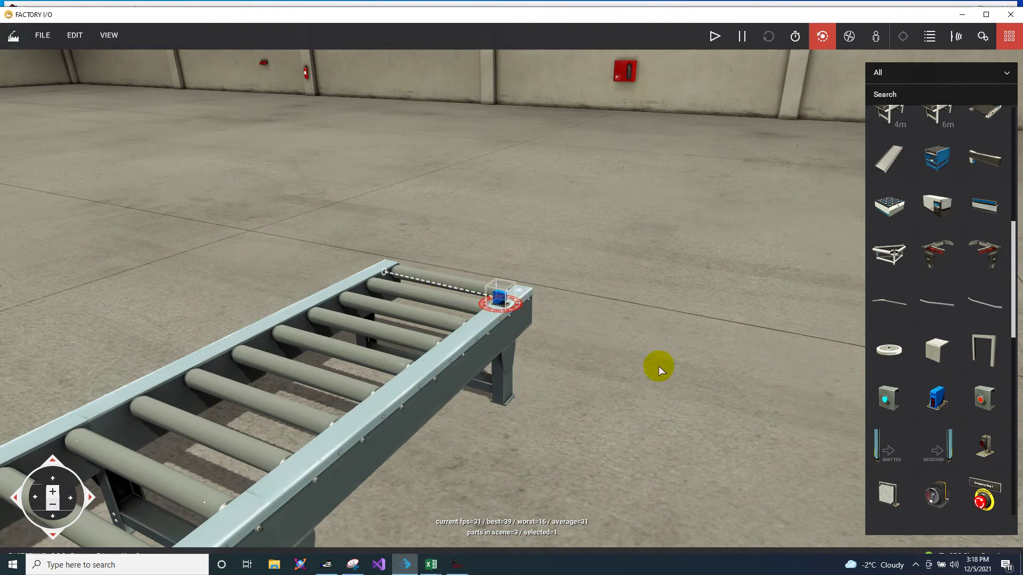
pyautogui.scroll(-5, 659, 366)
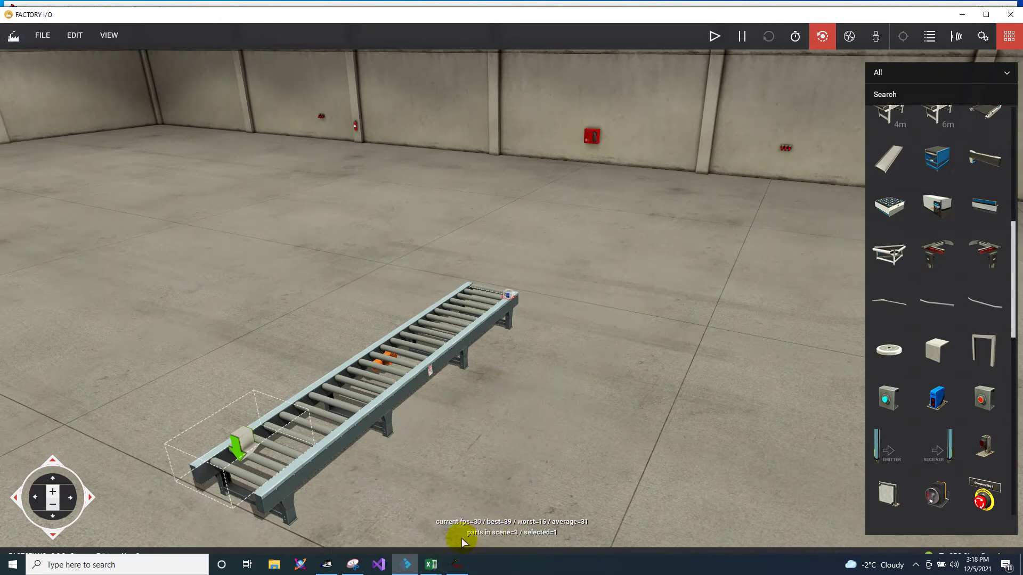
# Switch to KEPServerEx and start a new tag named DownstreamSensor under the Sheet device.
pyautogui.moveTo(433, 569)
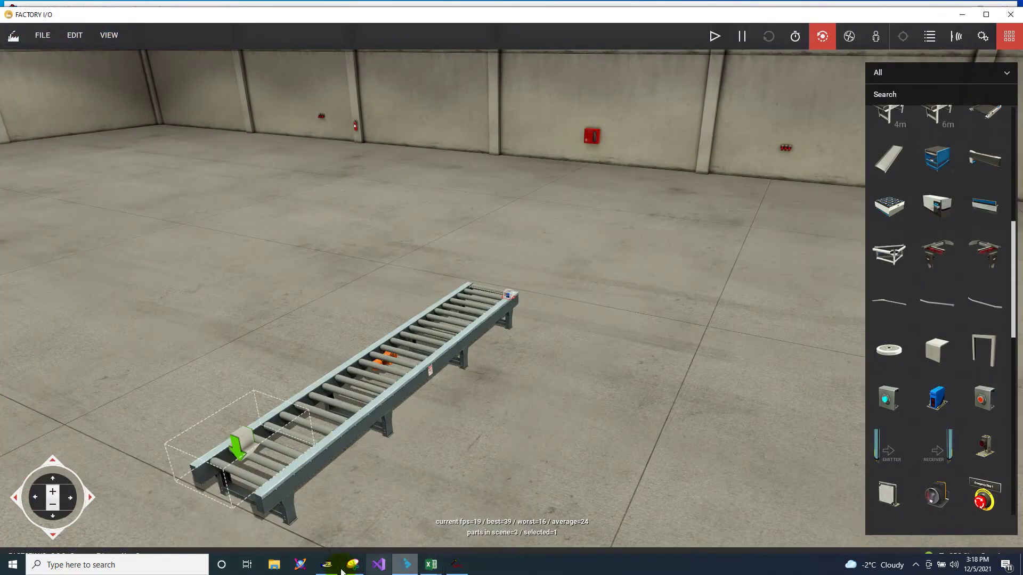
pyautogui.click(327, 564)
pyautogui.click(523, 206)
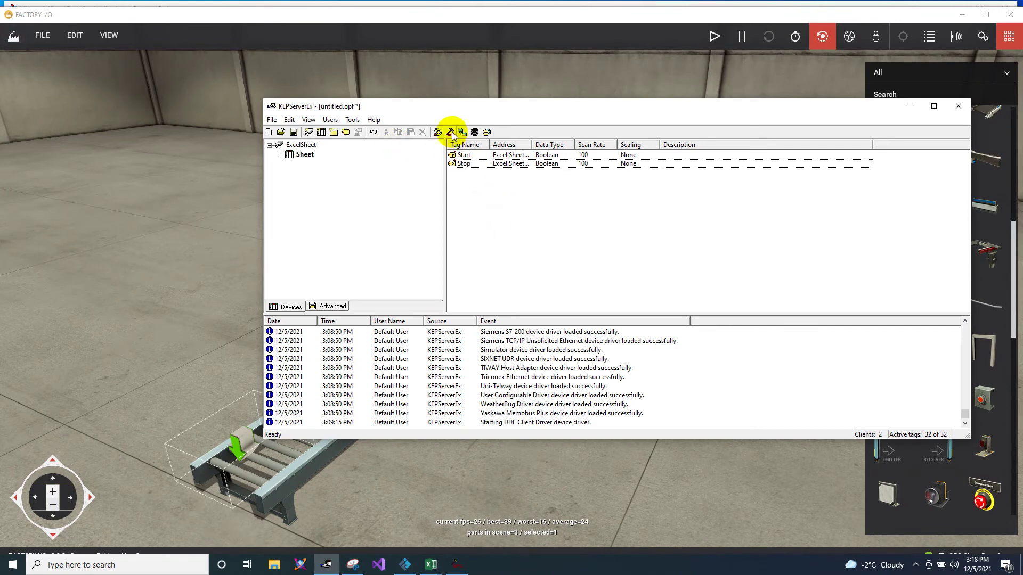
pyautogui.rightClick(488, 211)
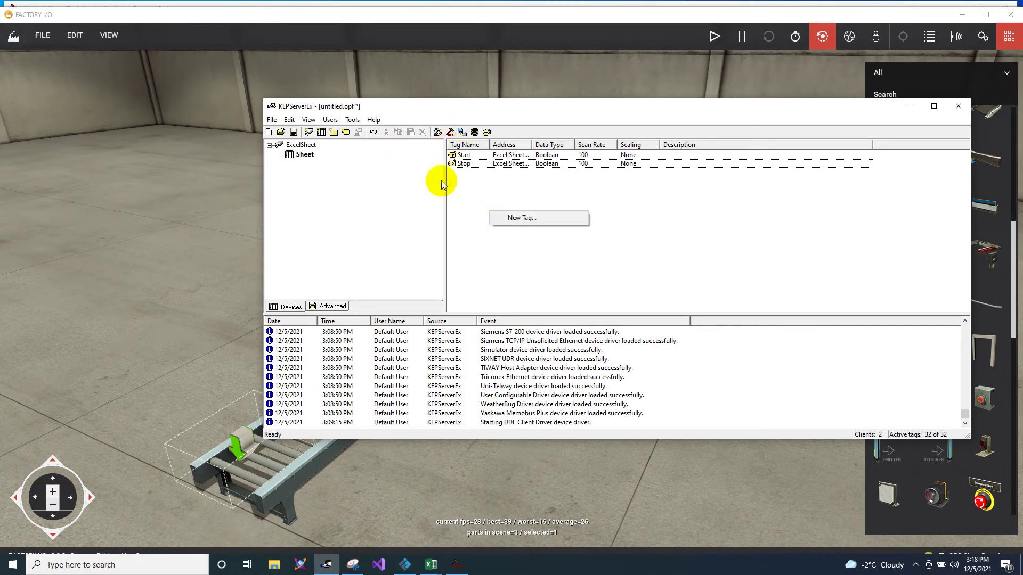
pyautogui.click(515, 219)
pyautogui.write('streamSensor')
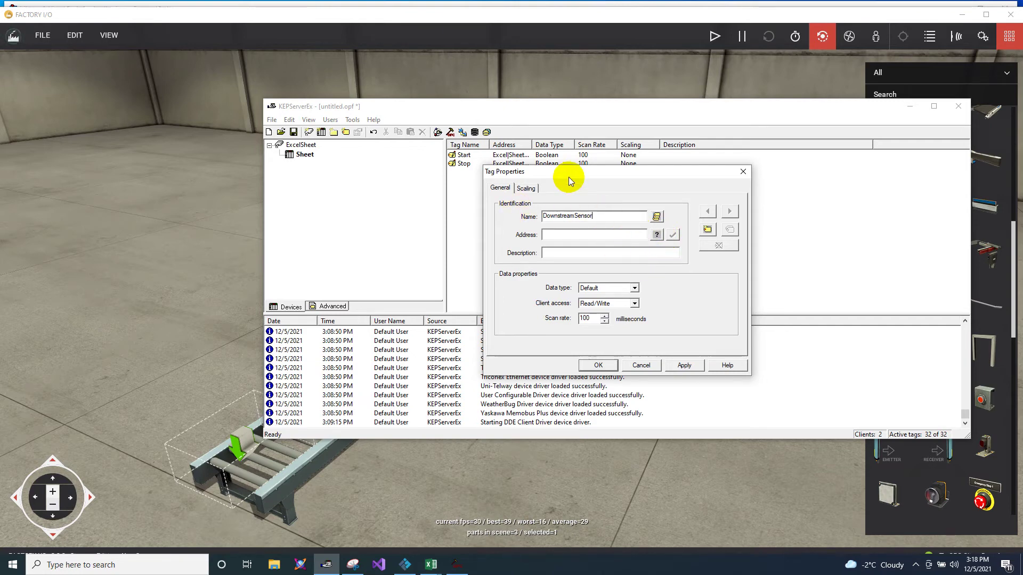
pyautogui.moveTo(600, 169); pyautogui.dragTo(663, 162)
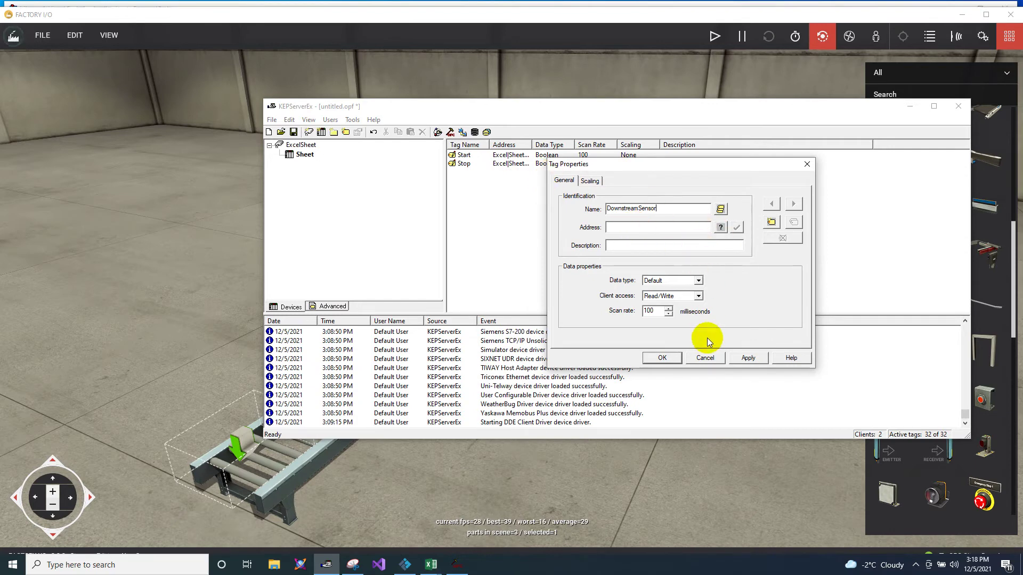
pyautogui.click(739, 362)
pyautogui.click(541, 318)
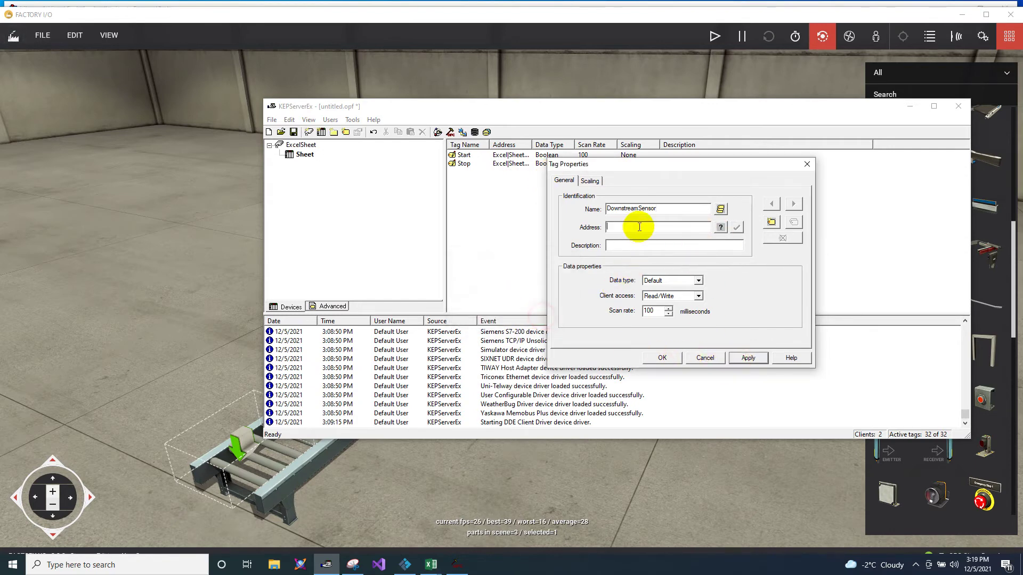
# Copy the example address Excel|Sheet3!R1C1 from the DDE Client Driver address help, and close the help and hints.
pyautogui.click(721, 228)
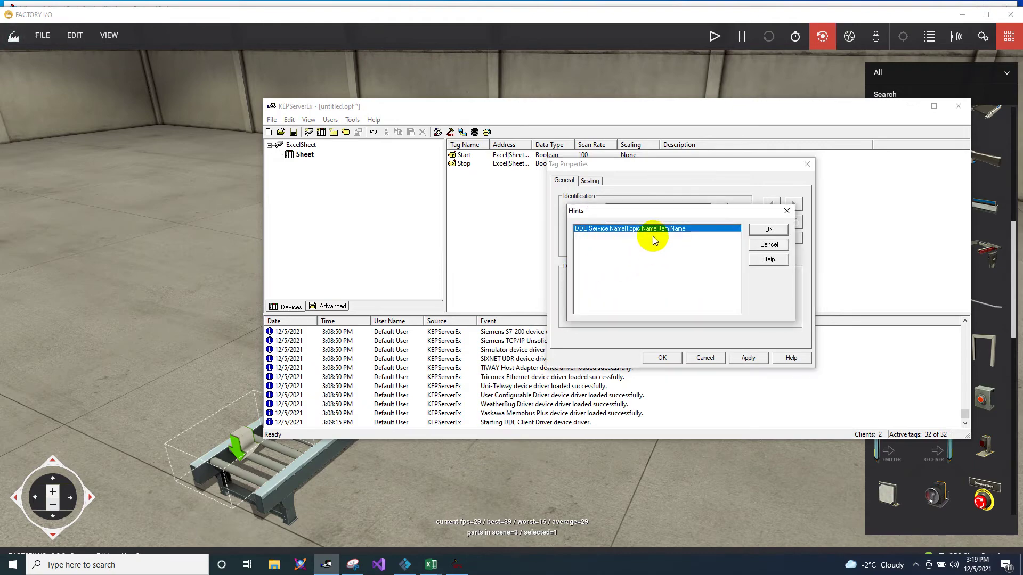
pyautogui.click(767, 259)
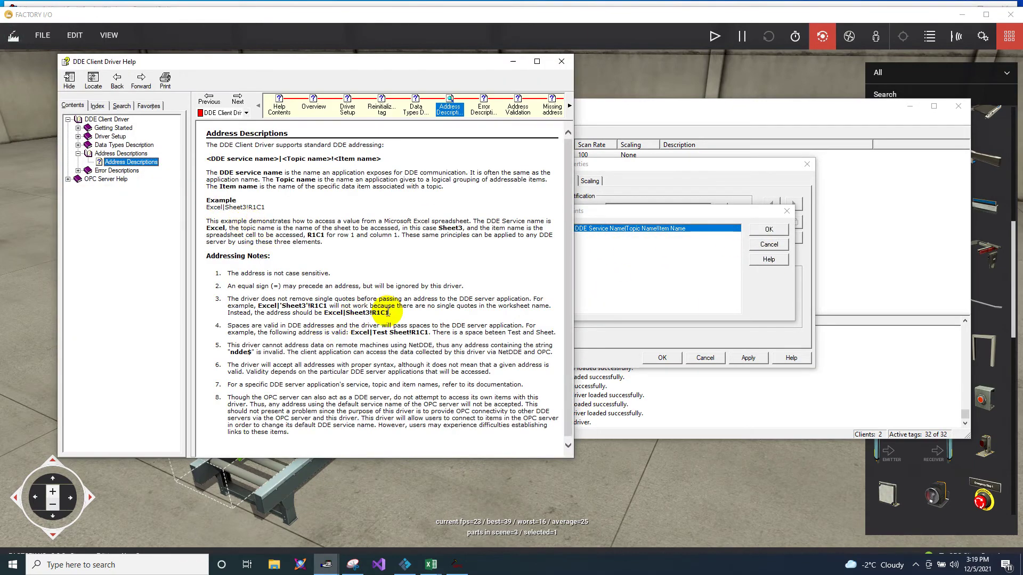
pyautogui.moveTo(389, 315); pyautogui.dragTo(324, 314)
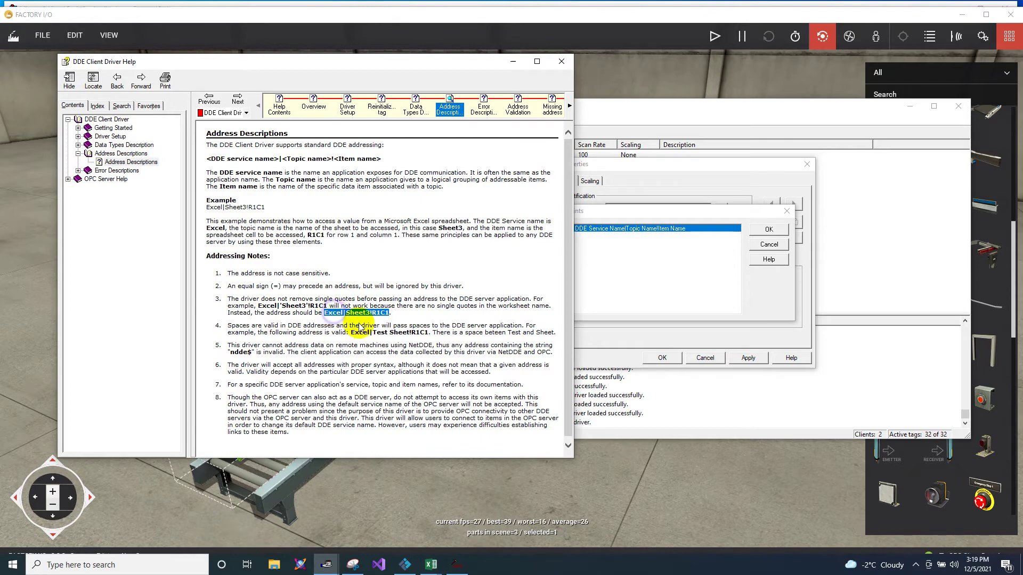
pyautogui.rightClick(352, 318)
pyautogui.click(359, 331)
pyautogui.click(561, 62)
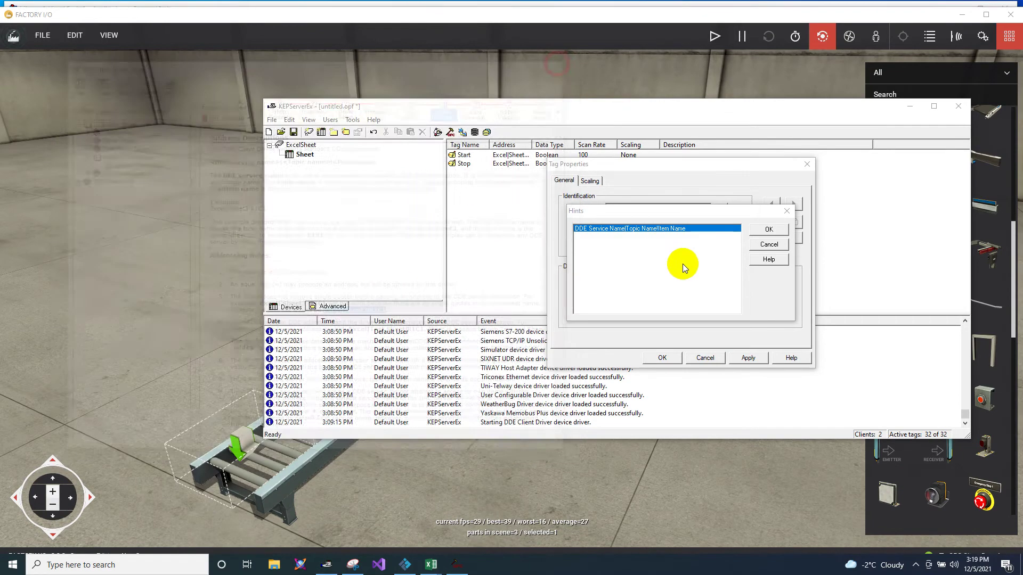
pyautogui.click(769, 244)
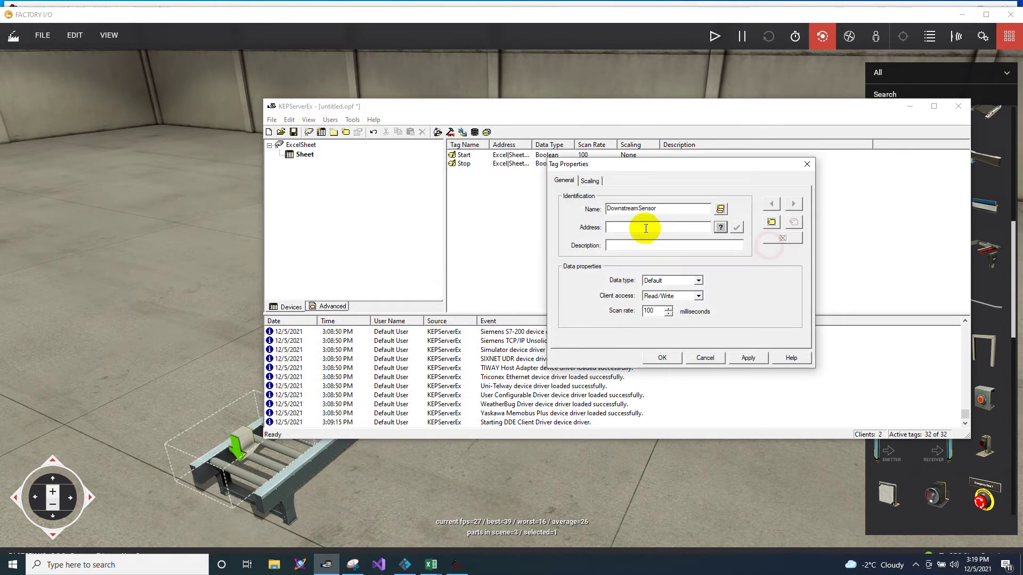
# Paste the copied address into the DownstreamSensor tag and change it to Excel|Sheet1!R3C1.
pyautogui.click(619, 228)
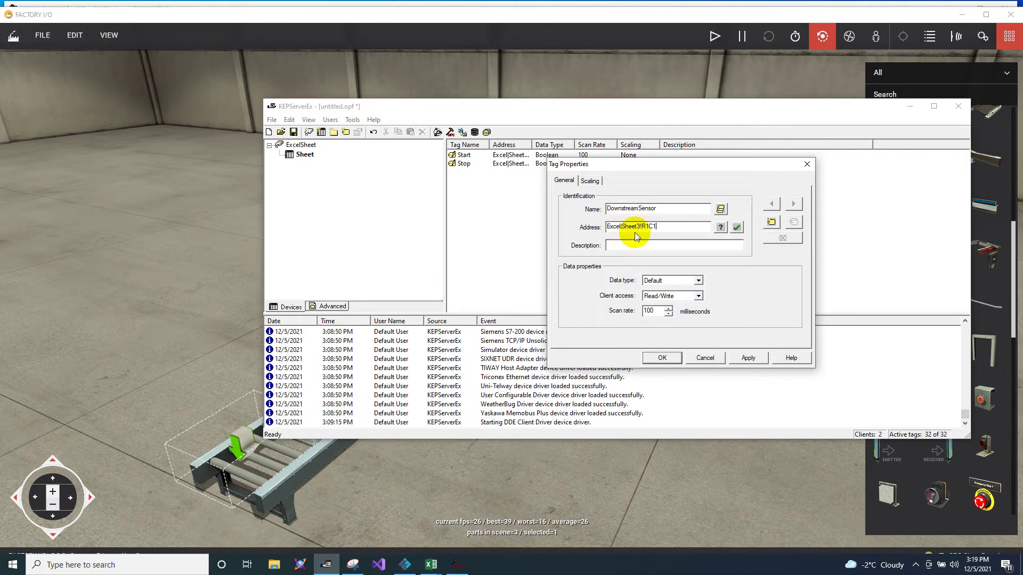
pyautogui.press('BackSpace')
pyautogui.write('1!R')
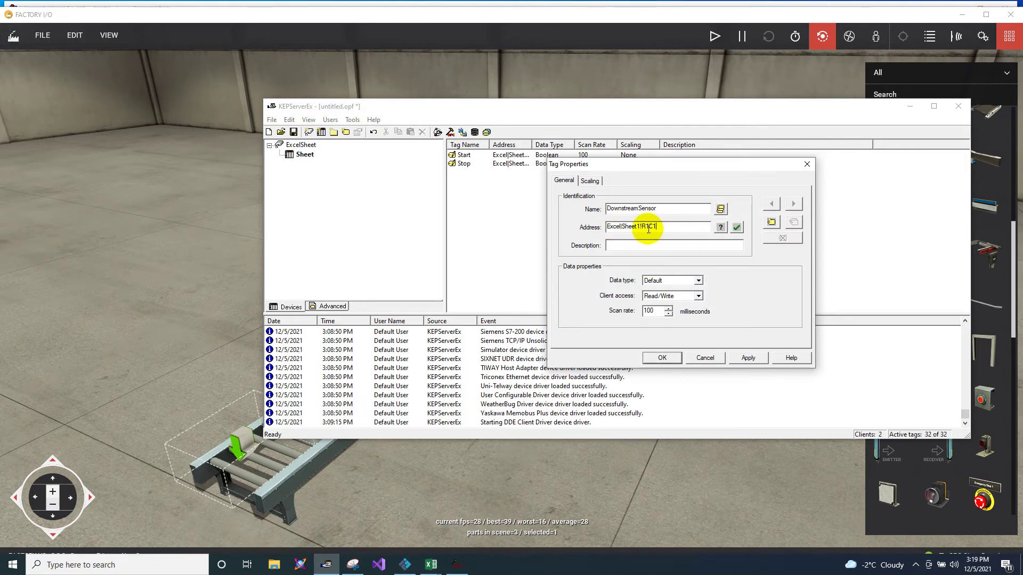
pyautogui.write('3')
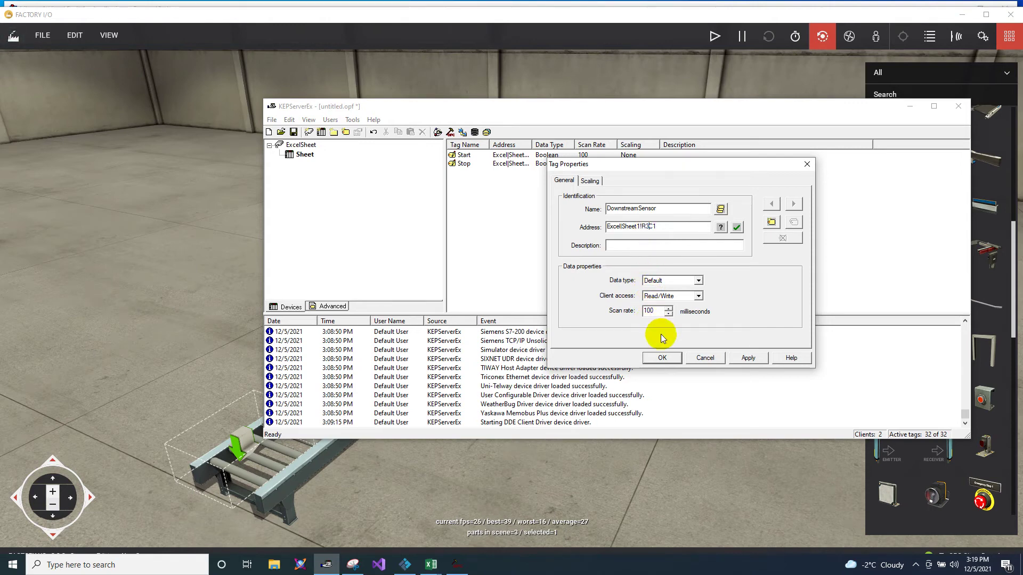
# Save the DownstreamSensor tag with the Boolean data type and widen the Tag Name column to fit its full name.
pyautogui.click(658, 280)
pyautogui.click(658, 298)
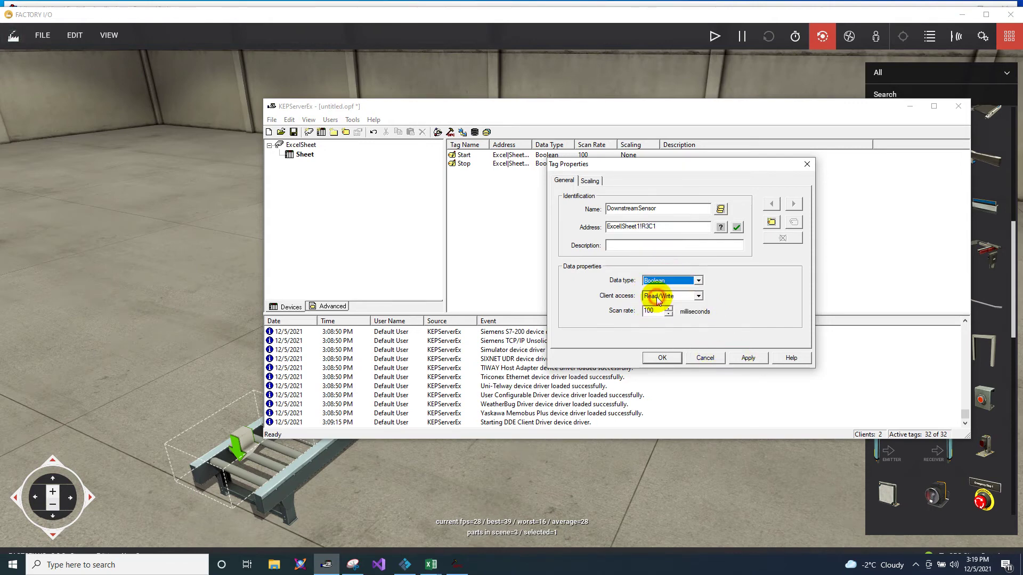
pyautogui.click(745, 357)
pyautogui.click(659, 357)
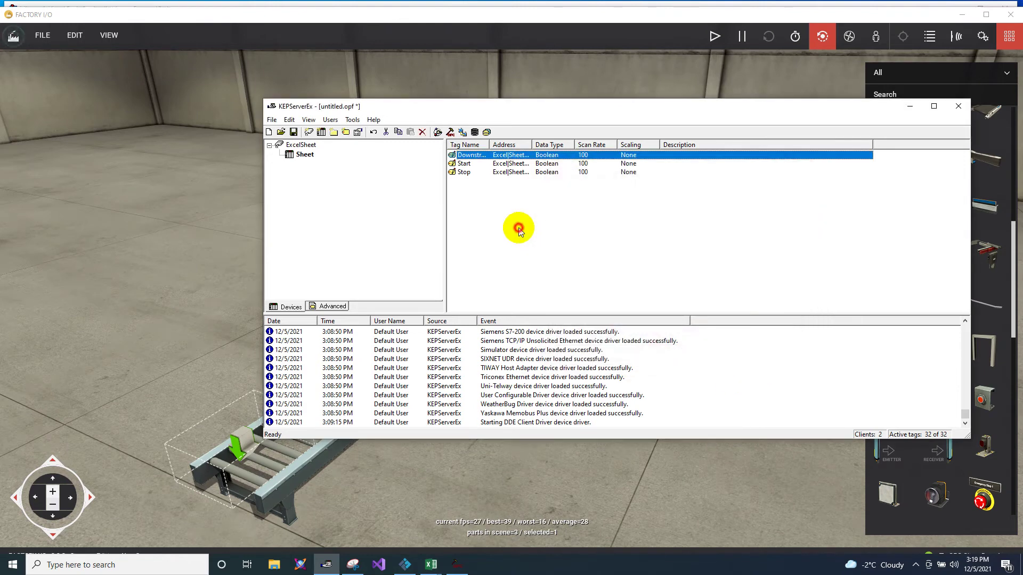
pyautogui.click(518, 230)
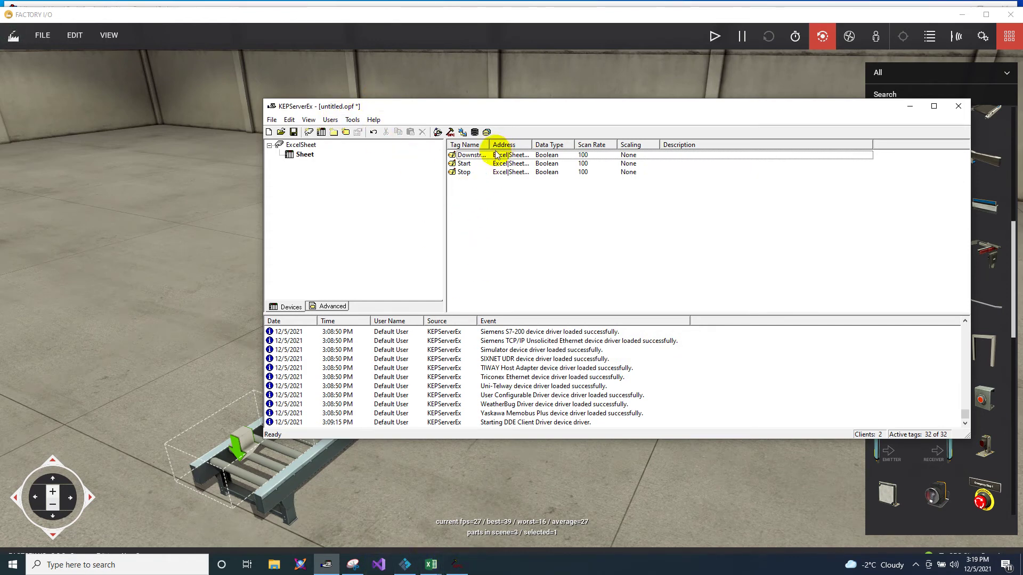
pyautogui.moveTo(489, 146); pyautogui.dragTo(573, 146)
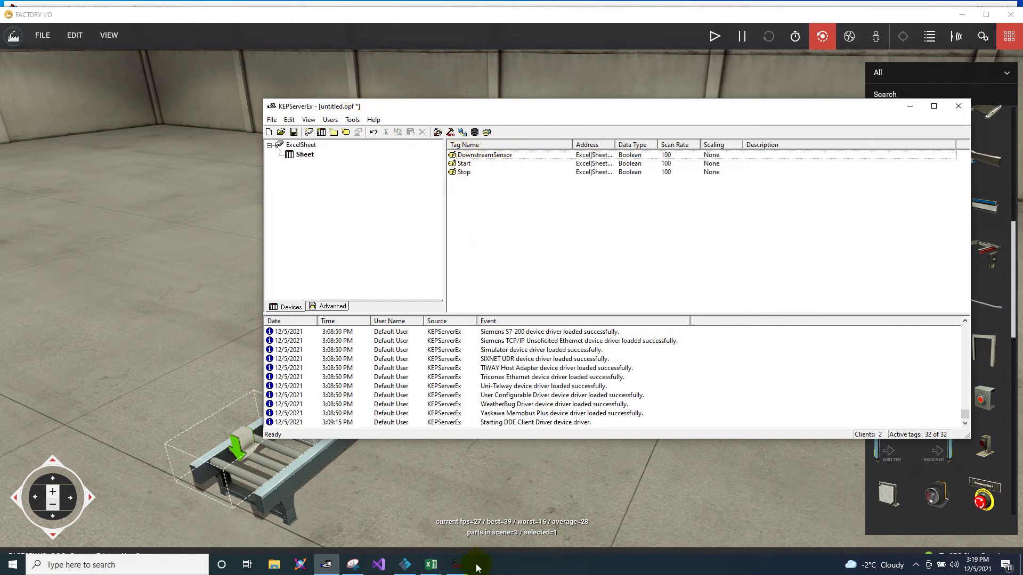
# Switch to Factory I/O and browse the KEPServerEx items again in the OPC Client Data Access driver configuration.
pyautogui.click(430, 565)
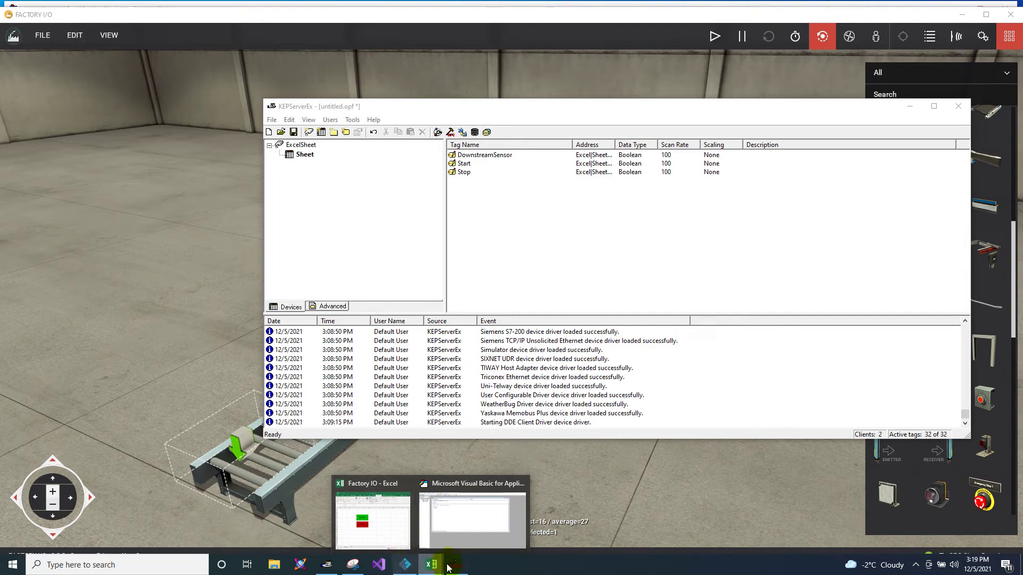
pyautogui.click(405, 564)
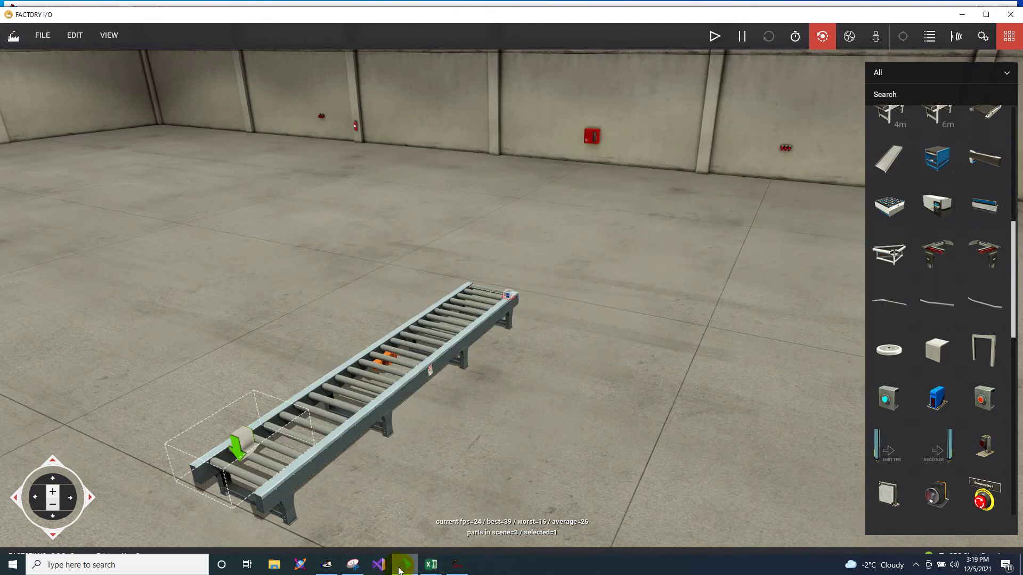
pyautogui.click(42, 35)
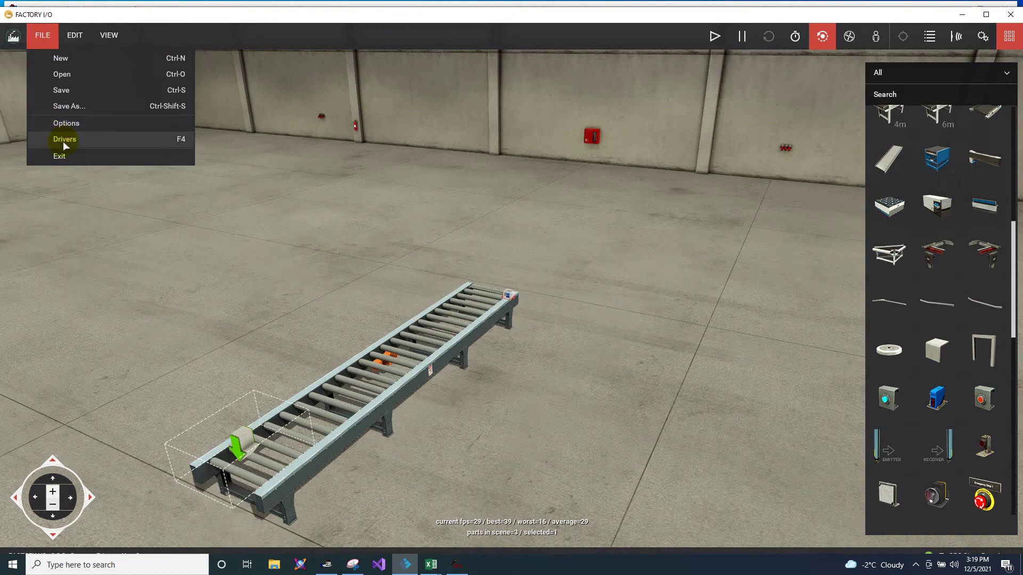
pyautogui.click(64, 141)
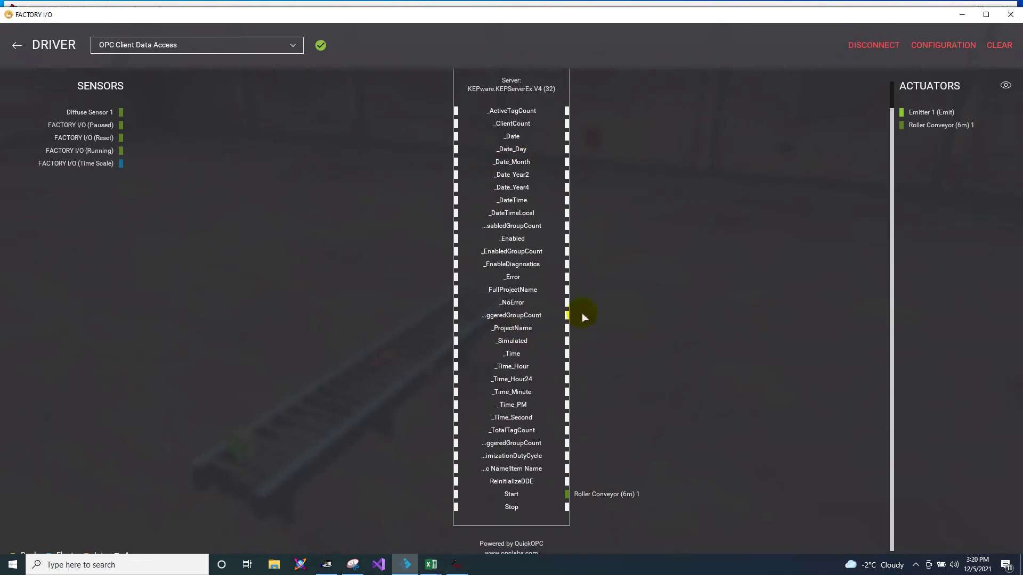
pyautogui.click(928, 47)
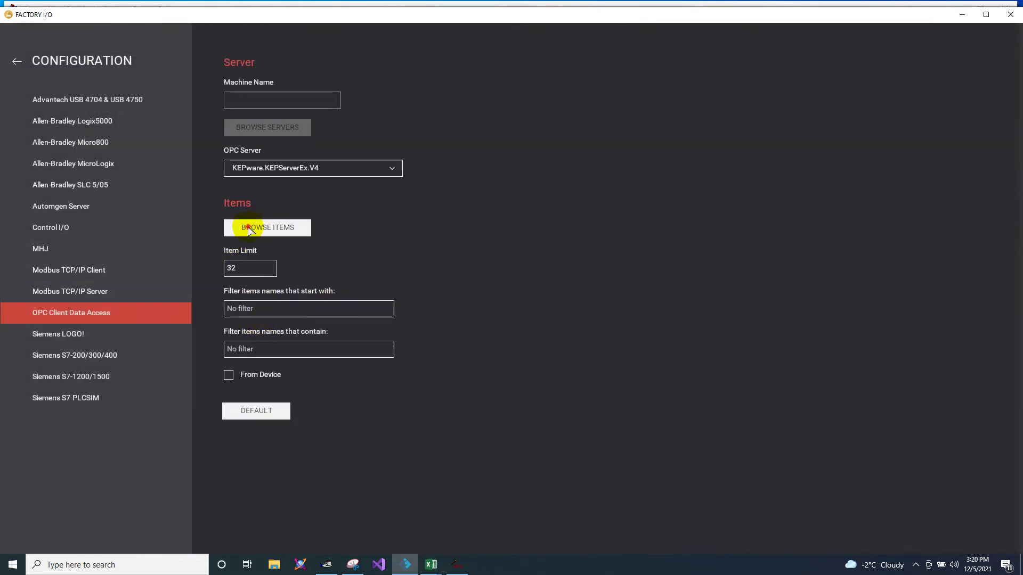
pyautogui.click(248, 228)
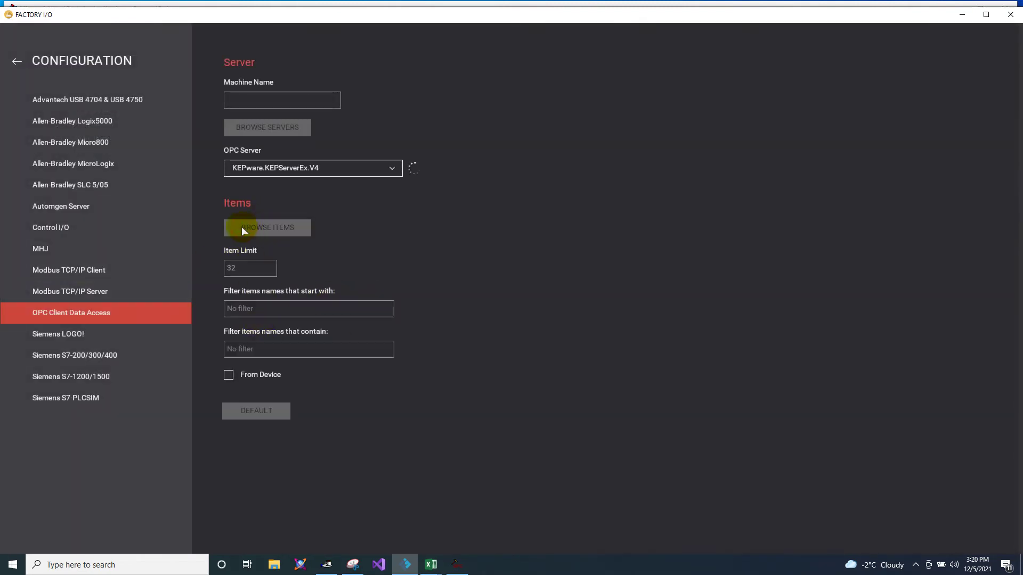
pyautogui.click(18, 61)
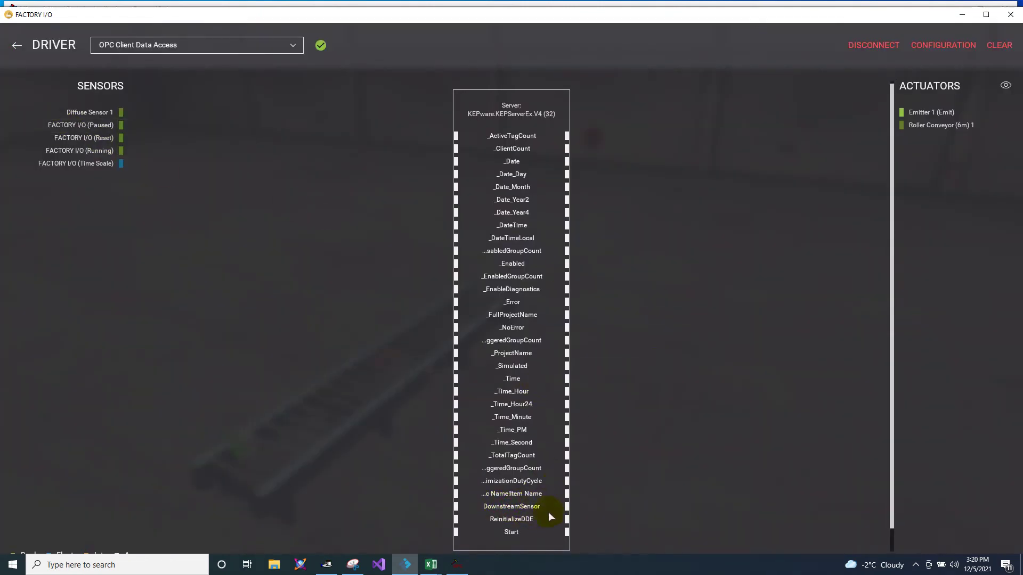
# Map Roller Conveyor (6m) 1 to the Start item and Diffuse Sensor 1 to the DownstreamSensor item.
pyautogui.scroll(-2, 546, 514)
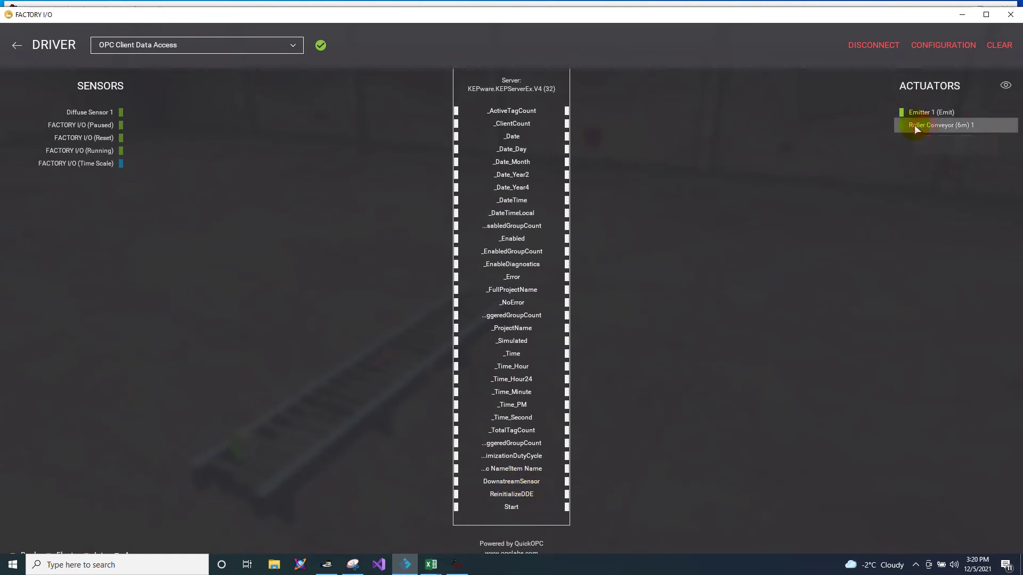
pyautogui.moveTo(914, 125); pyautogui.dragTo(583, 508)
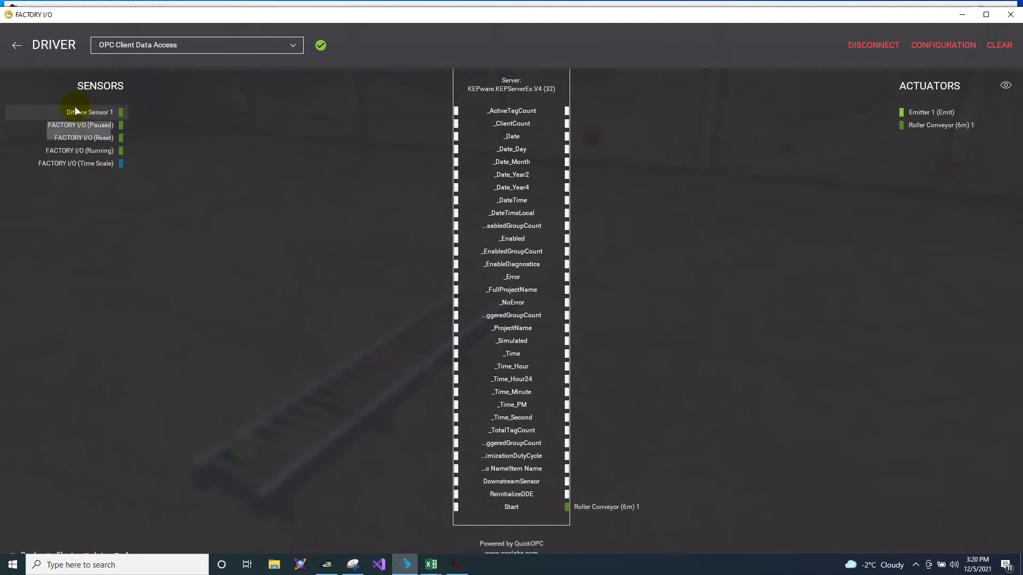
pyautogui.moveTo(75, 110); pyautogui.dragTo(589, 483)
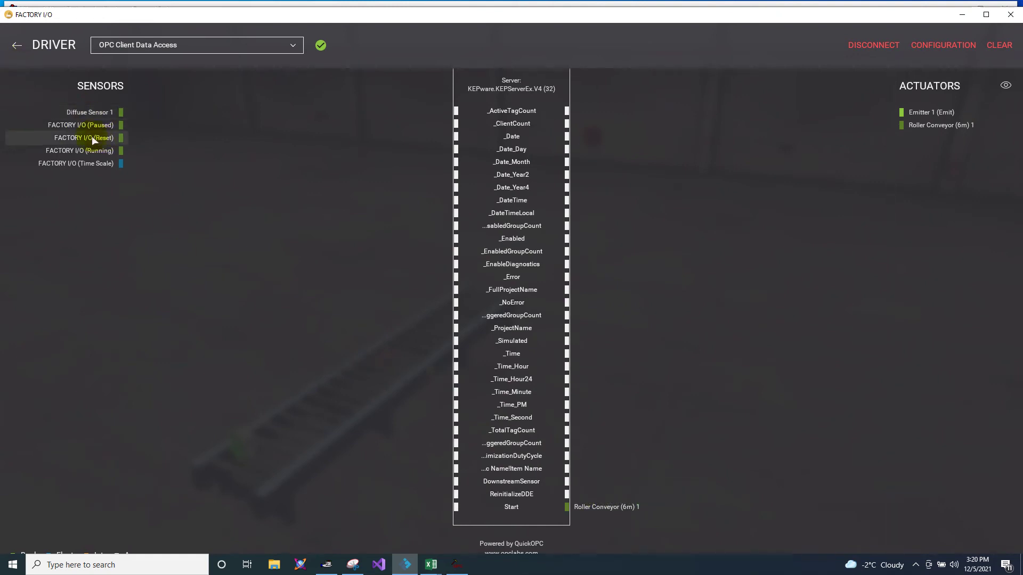
pyautogui.moveTo(78, 113); pyautogui.dragTo(579, 481)
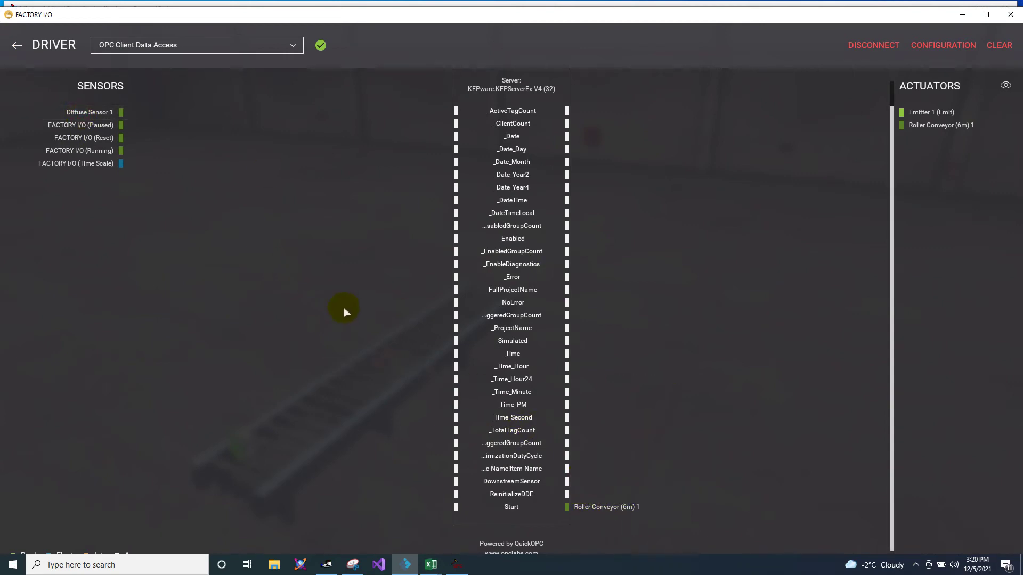
pyautogui.click(84, 112)
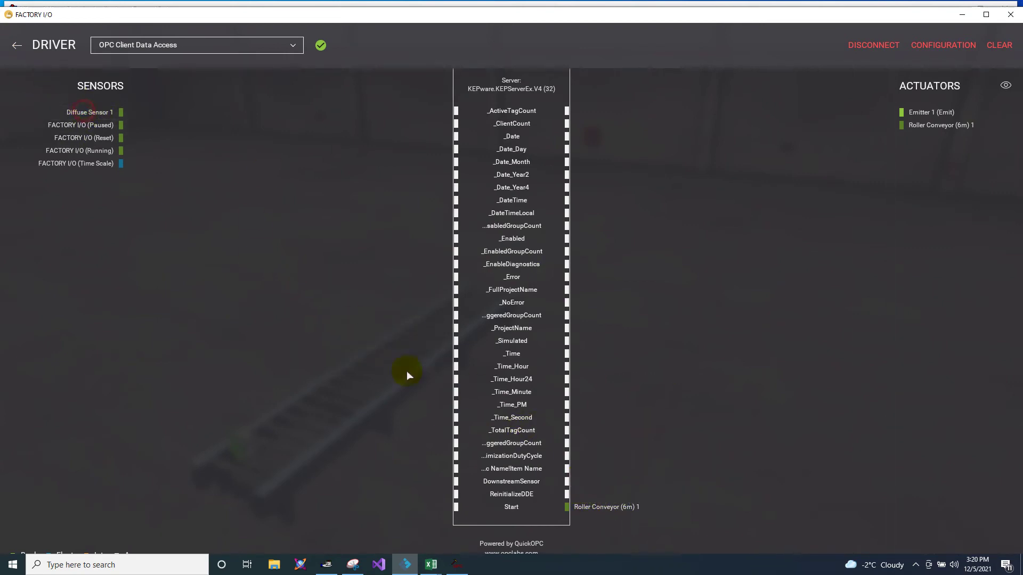
pyautogui.moveTo(407, 371)
pyautogui.mouseDown()
pyautogui.moveTo(426, 506)
pyautogui.moveTo(415, 474)
pyautogui.moveTo(409, 481)
pyautogui.mouseUp()
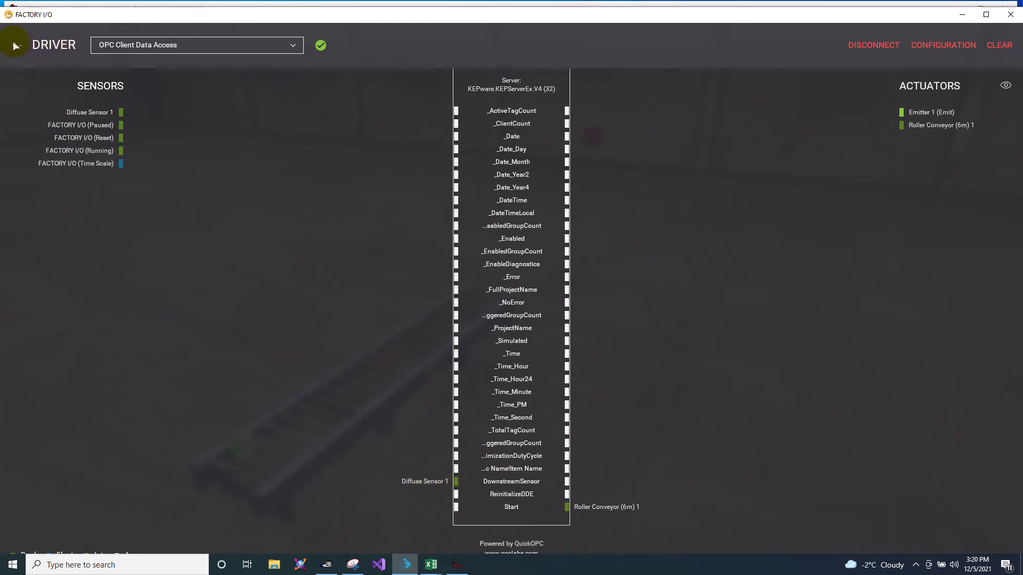
# Leave the driver configuration and return to the Factory I/O scene.
pyautogui.click(431, 565)
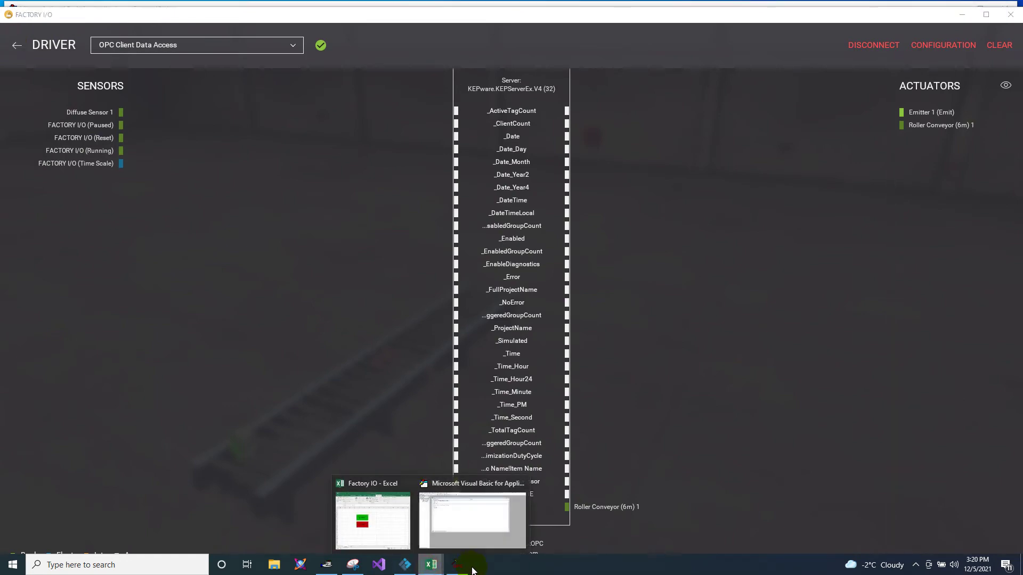
pyautogui.click(13, 54)
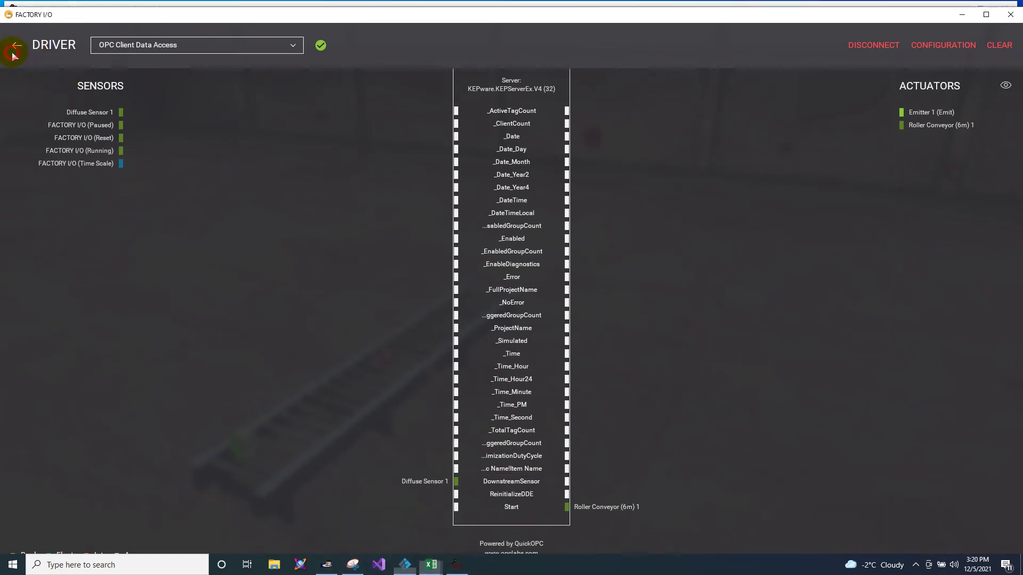
pyautogui.click(14, 50)
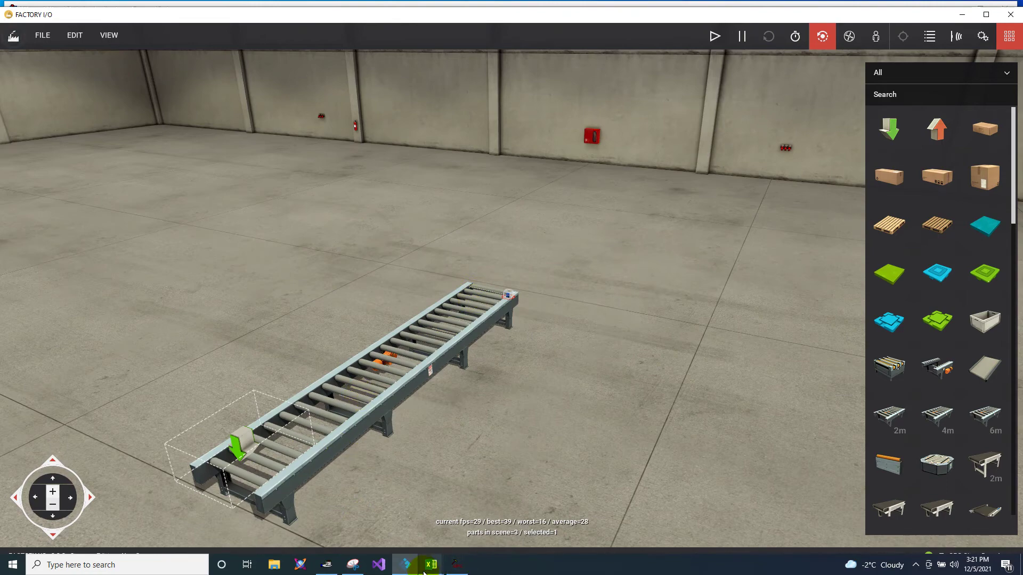
# Switch to the Visual Basic editor and review the A1 and A2 assignments in the CommandButton1 and CommandButton2 click procedures.
pyautogui.moveTo(432, 571)
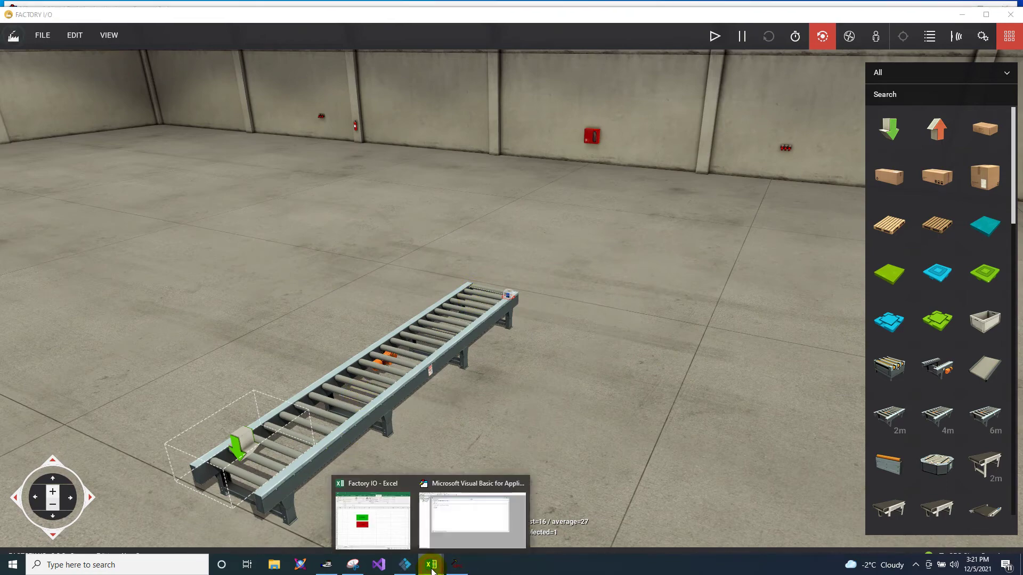
pyautogui.click(471, 507)
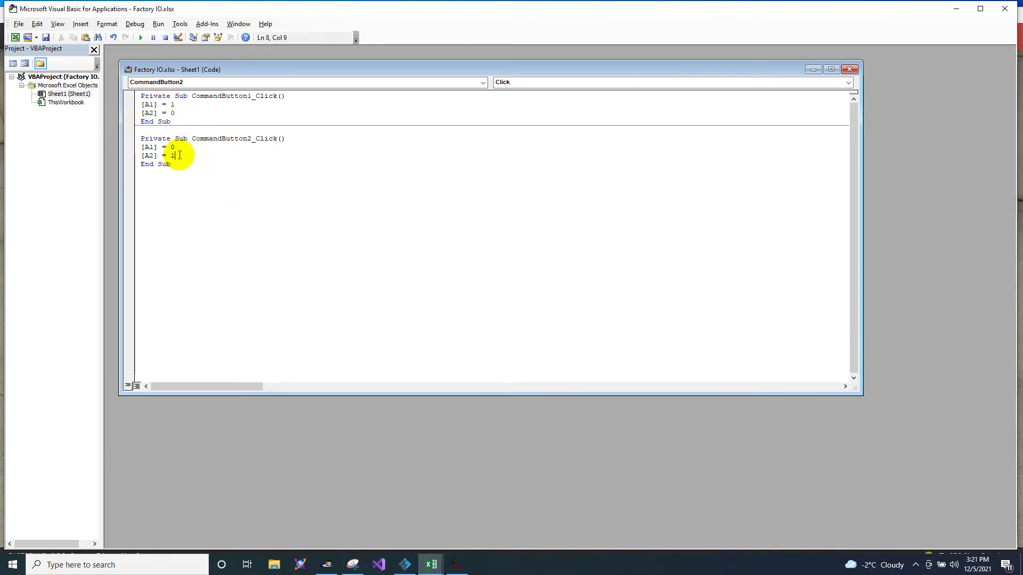
pyautogui.click(178, 104)
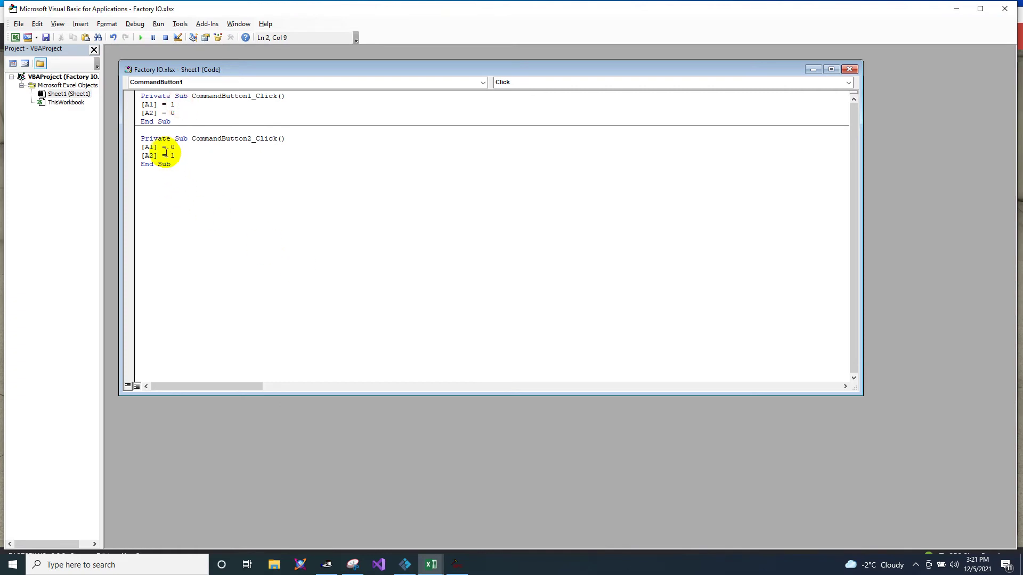
pyautogui.click(171, 105)
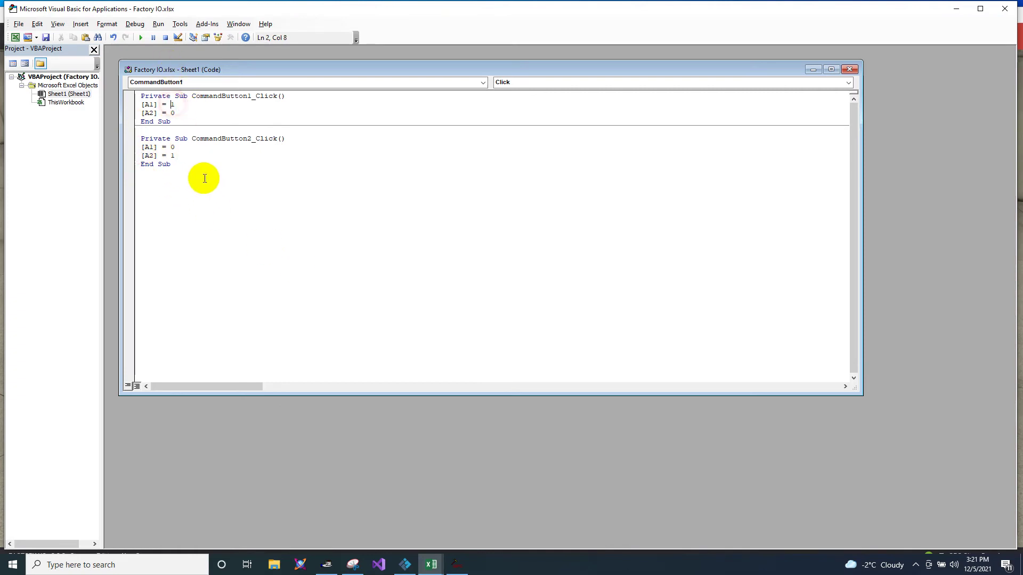
pyautogui.click(155, 172)
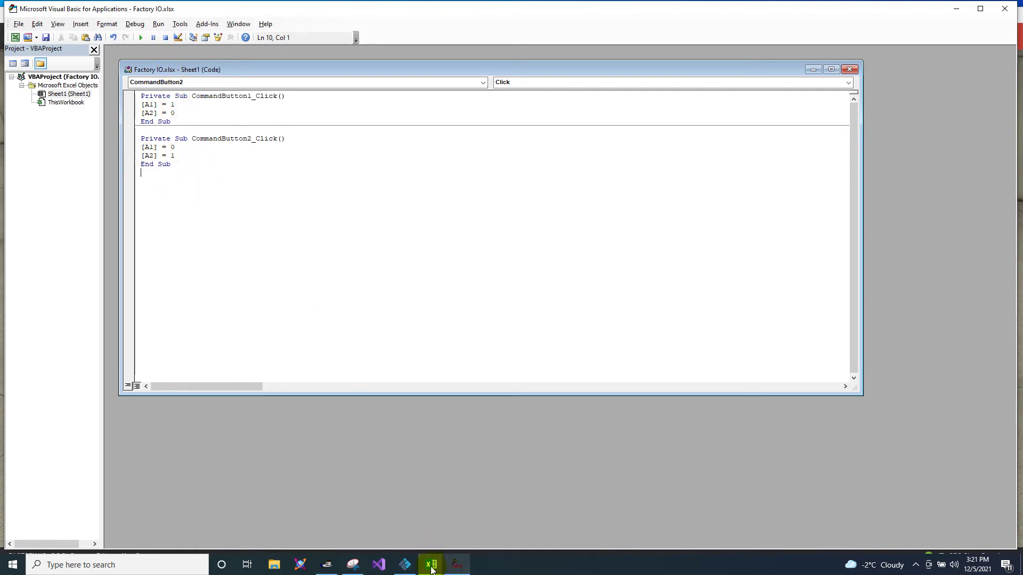
pyautogui.click(186, 105)
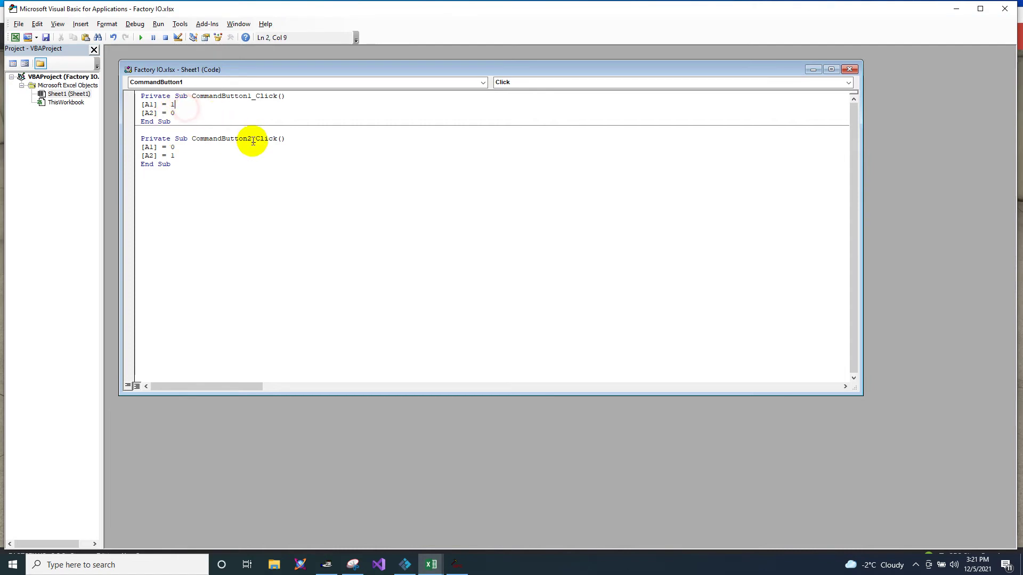
pyautogui.click(161, 185)
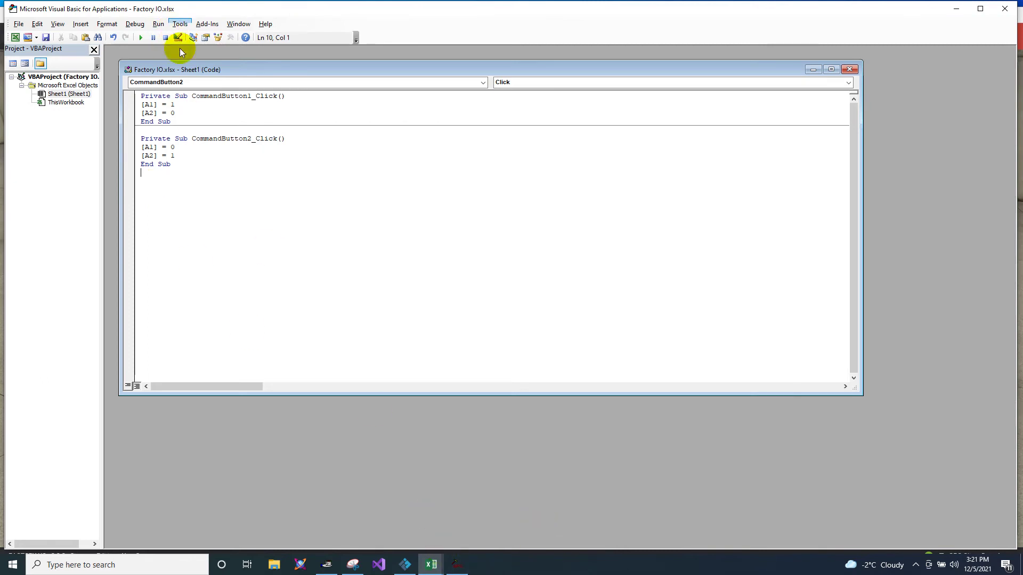
pyautogui.click(247, 71)
pyautogui.moveTo(247, 71); pyautogui.dragTo(291, 91)
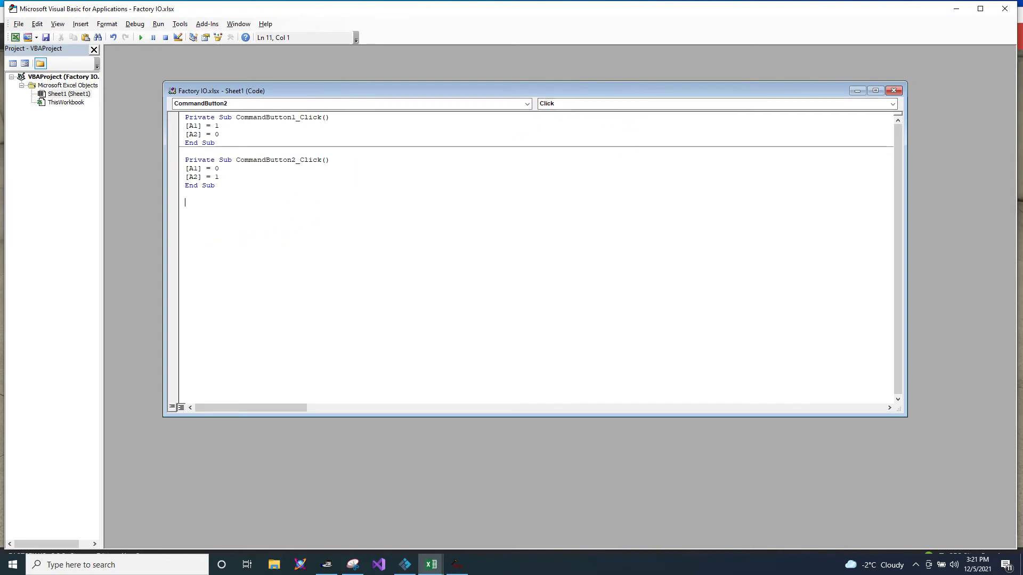
# Check the ExcelSheet.Sheet tag values in OPC Quick Client and return to the Visual Basic editor.
pyautogui.click(457, 566)
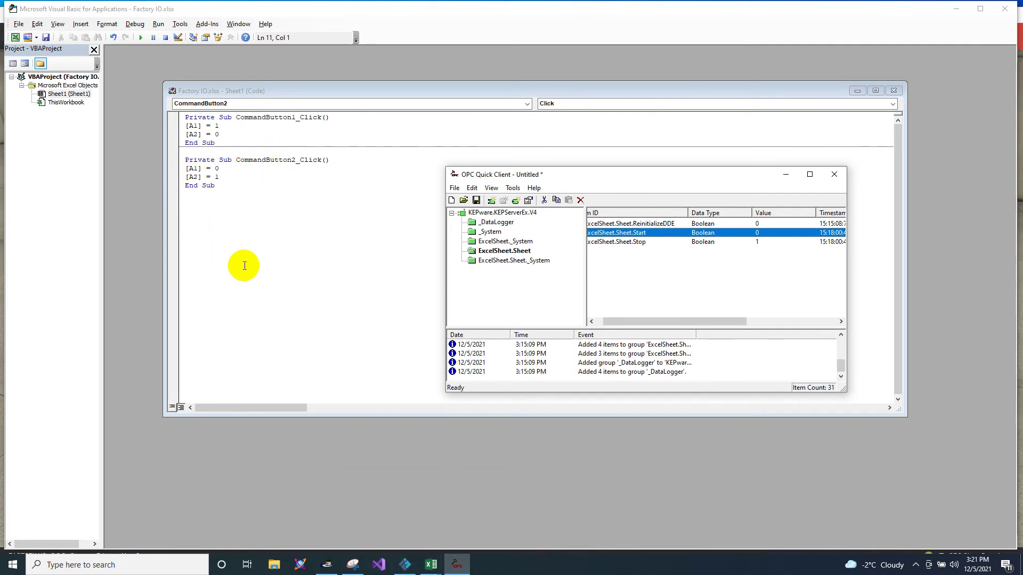
pyautogui.moveTo(461, 569)
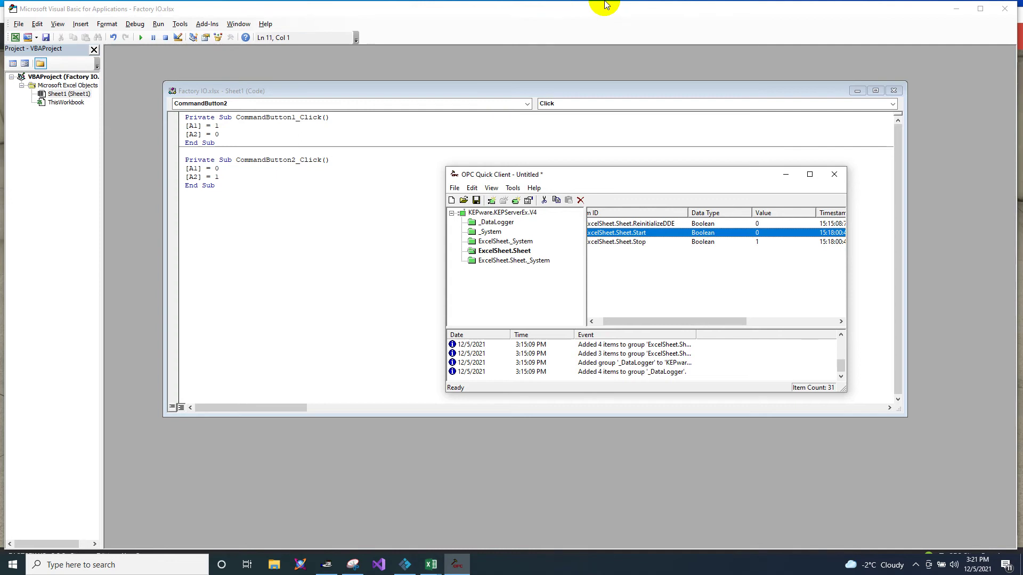
pyautogui.click(561, 7)
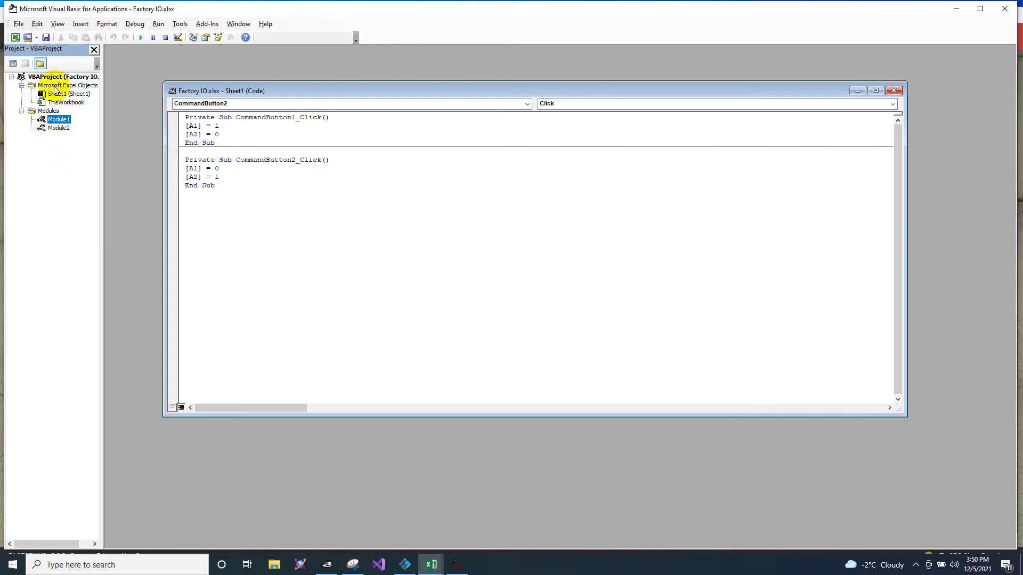
# Open the code window of Module1 in the workbook's VBA project.
pyautogui.rightClick(56, 102)
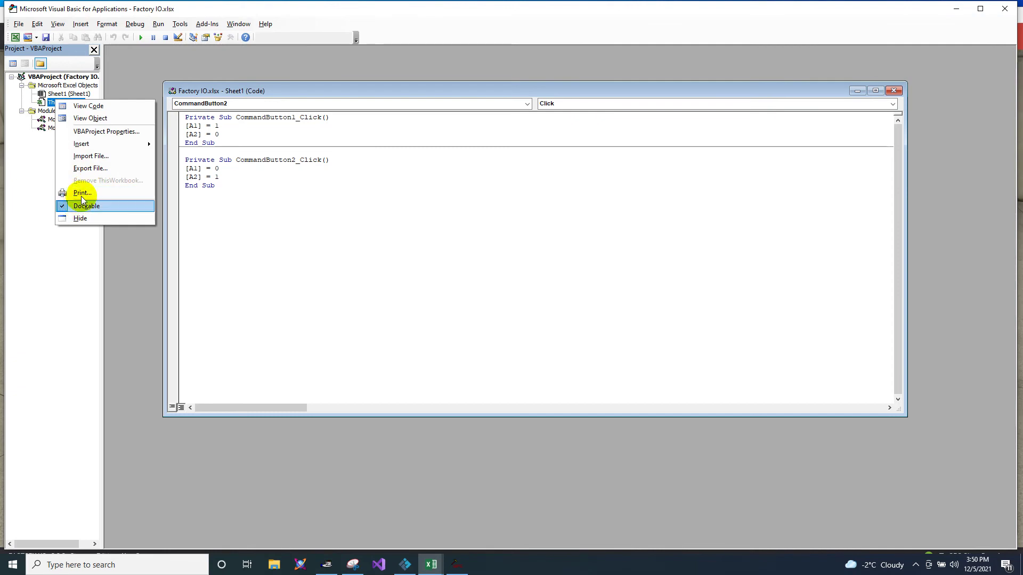
pyautogui.moveTo(93, 145)
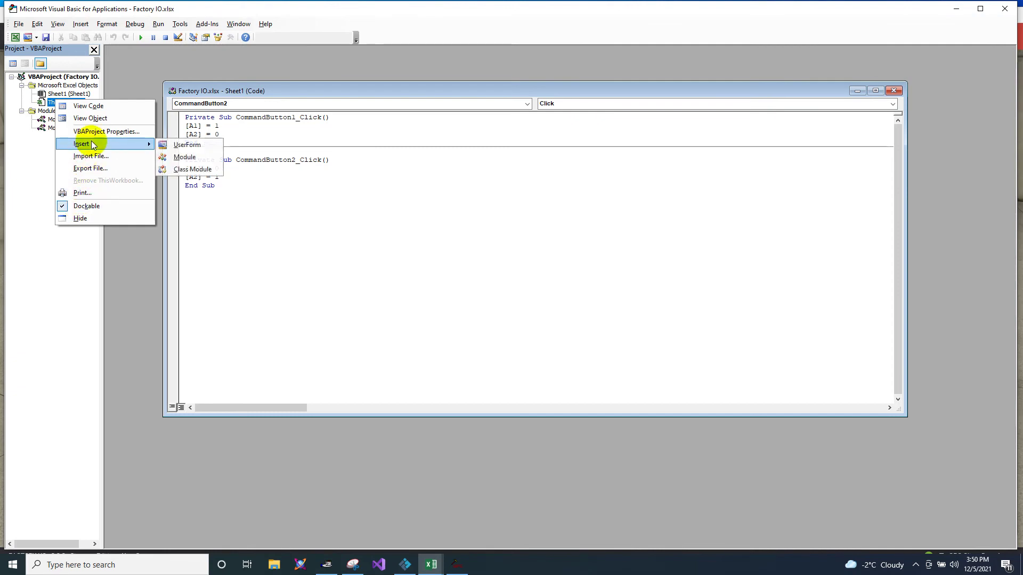
pyautogui.click(184, 158)
pyautogui.doubleClick(67, 119)
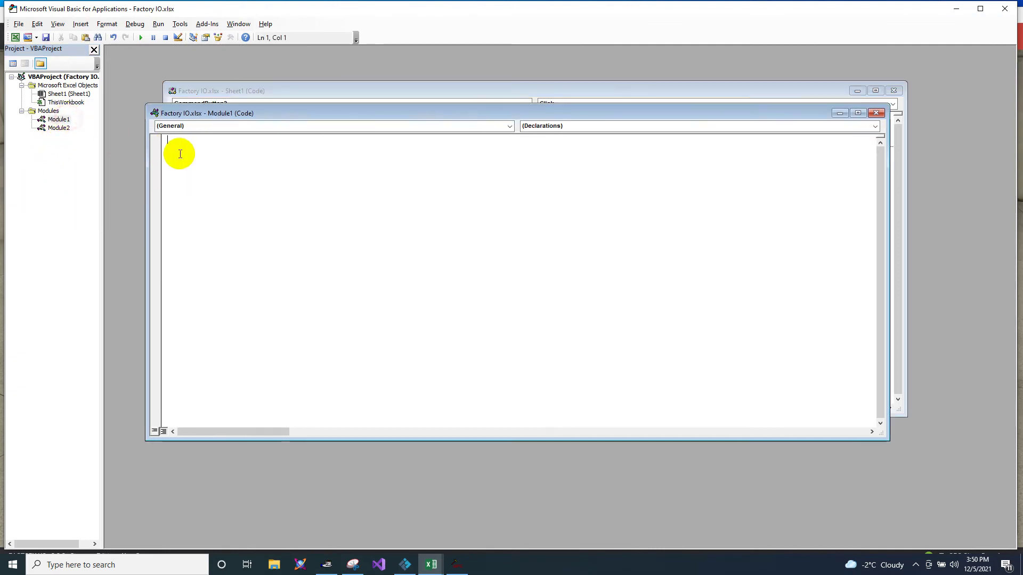
# Paste the Simple_If macro that sets A1 to 0 when A3 is <= 0 into Module1, and remove its leading blank line.
pyautogui.rightClick(184, 150)
pyautogui.click(211, 178)
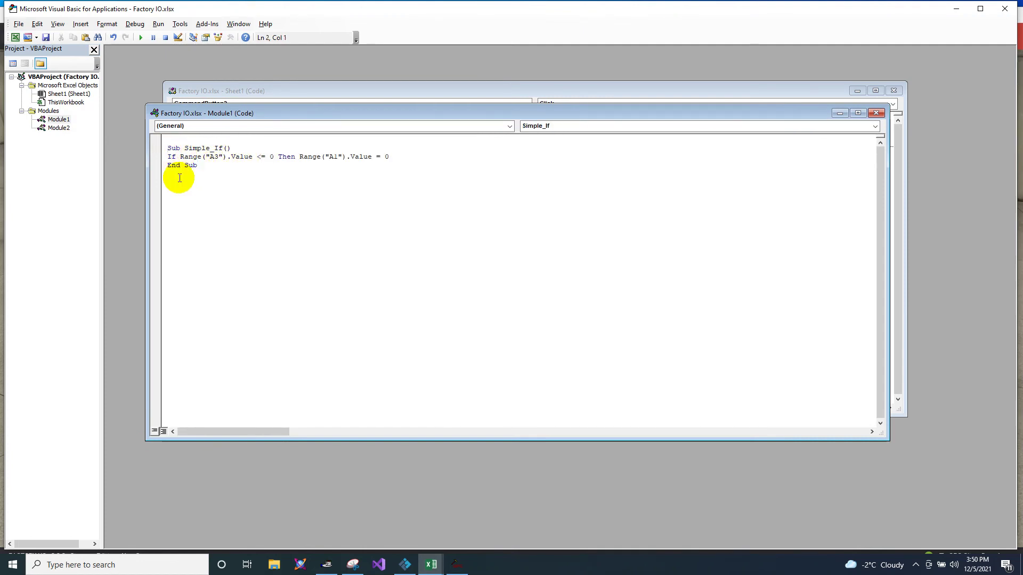
pyautogui.press('BackSpace')
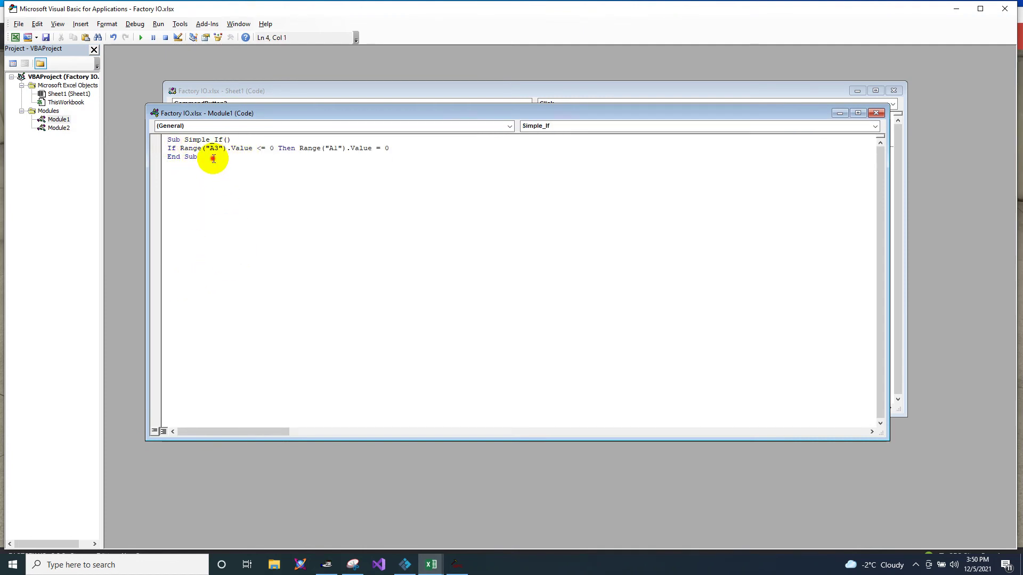
# Review the Simple_If code and inspect cells A1 and A3 that it refers to in the Factory IO worksheet.
pyautogui.moveTo(213, 156); pyautogui.dragTo(155, 137)
pyautogui.click(220, 186)
pyautogui.hotkey('ctrl', 'a')
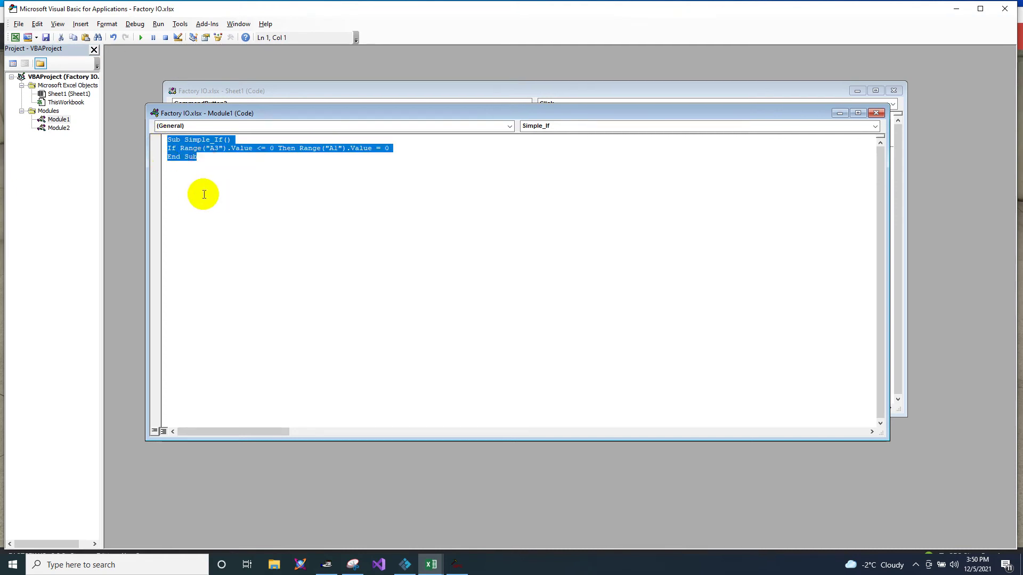
pyautogui.click(217, 202)
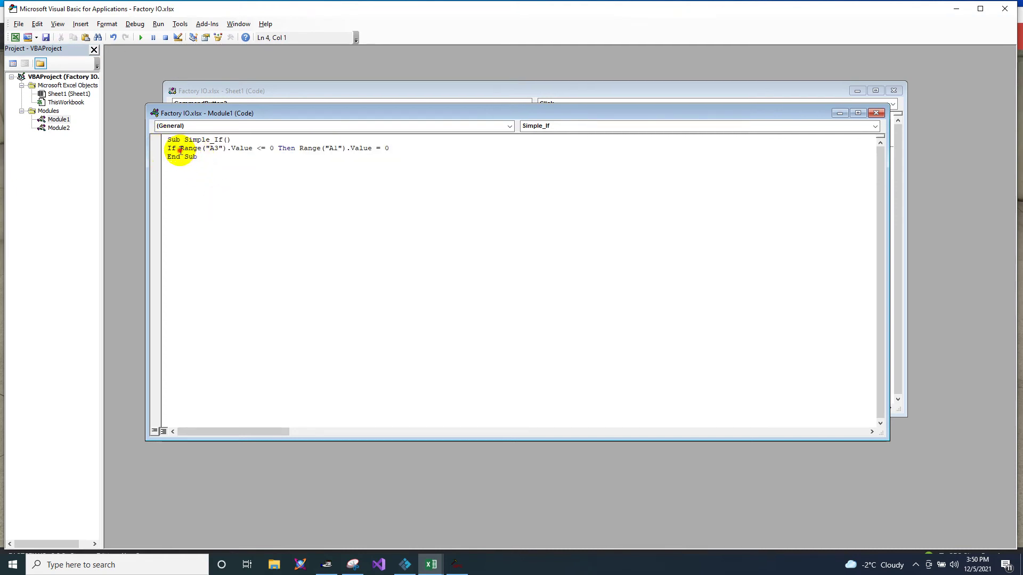
pyautogui.moveTo(181, 151); pyautogui.dragTo(228, 148)
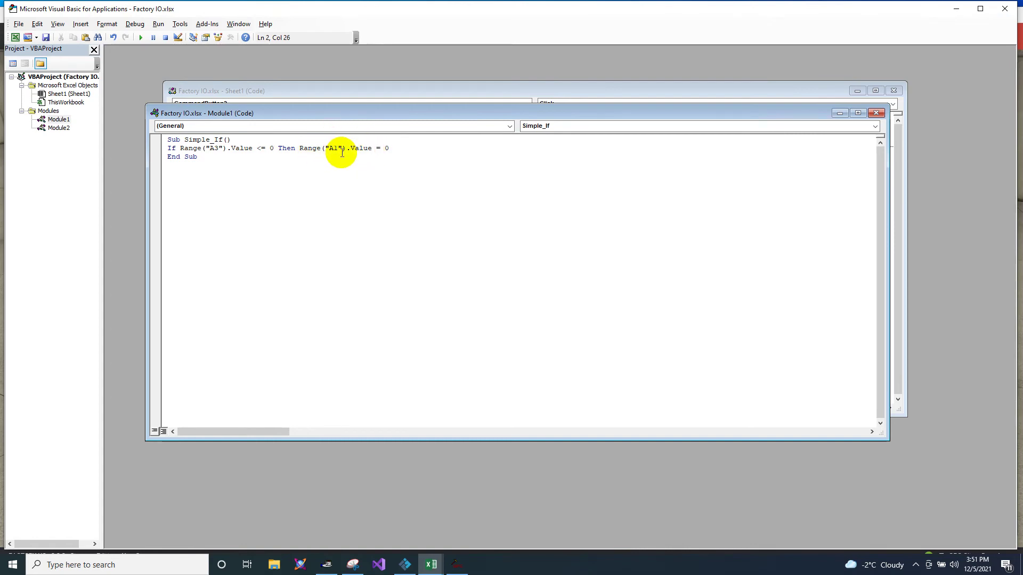
pyautogui.moveTo(432, 562)
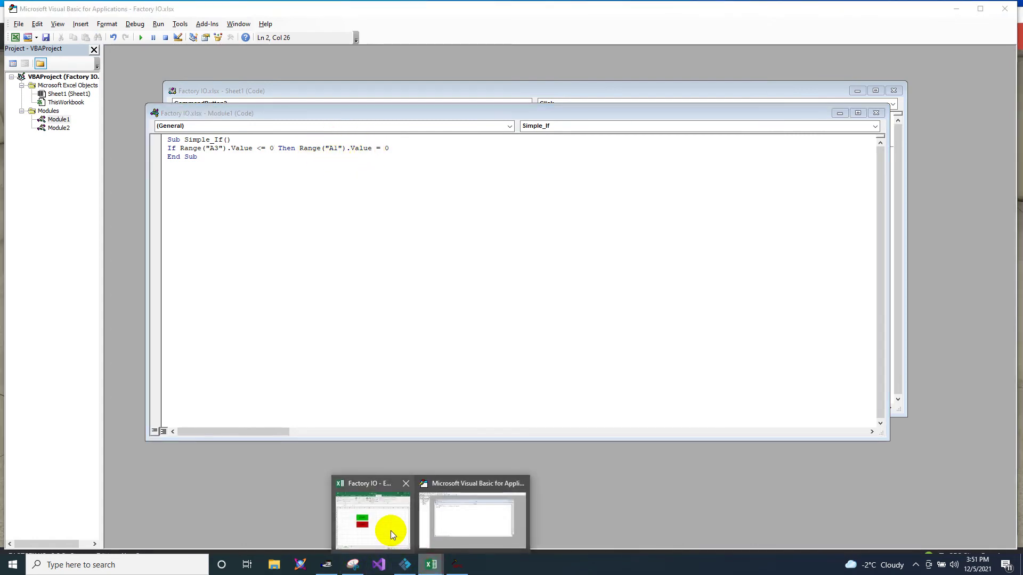
pyautogui.click(393, 529)
pyautogui.moveTo(646, 484); pyautogui.dragTo(589, 476)
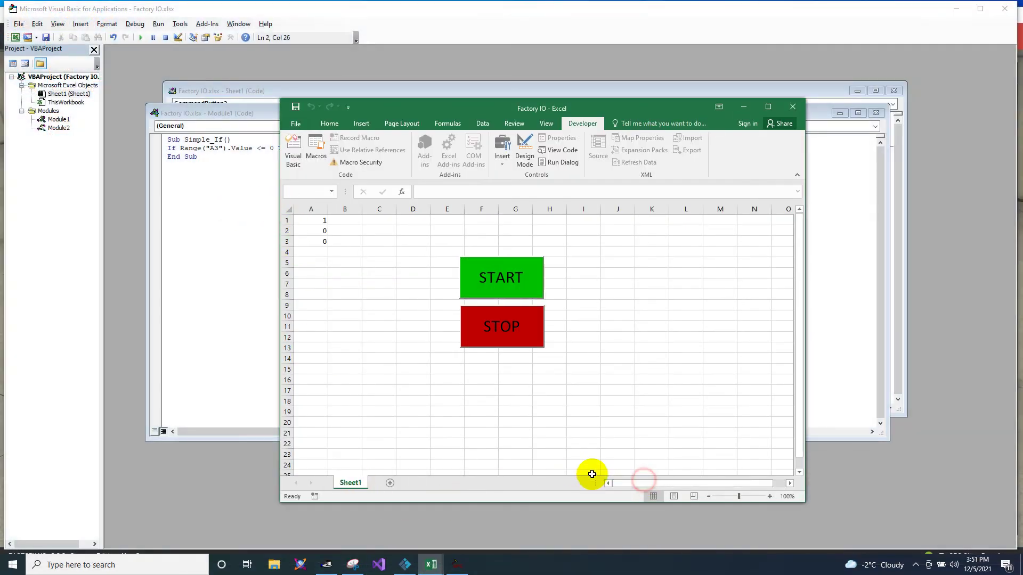
pyautogui.click(324, 222)
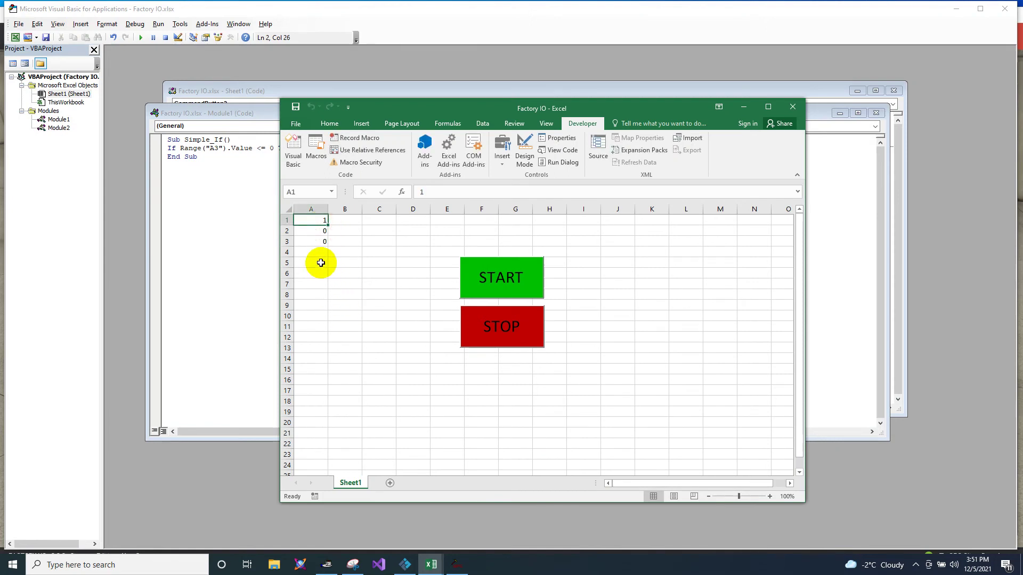
pyautogui.click(317, 241)
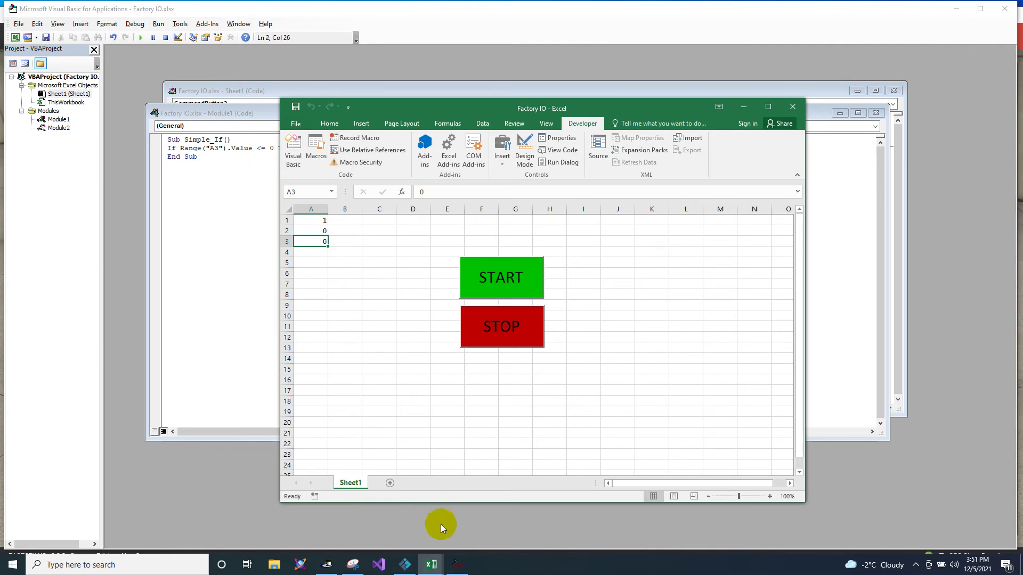
# Start the simulation in Factory I/O and run the Simple_If macro from the Visual Basic editor.
pyautogui.click(404, 566)
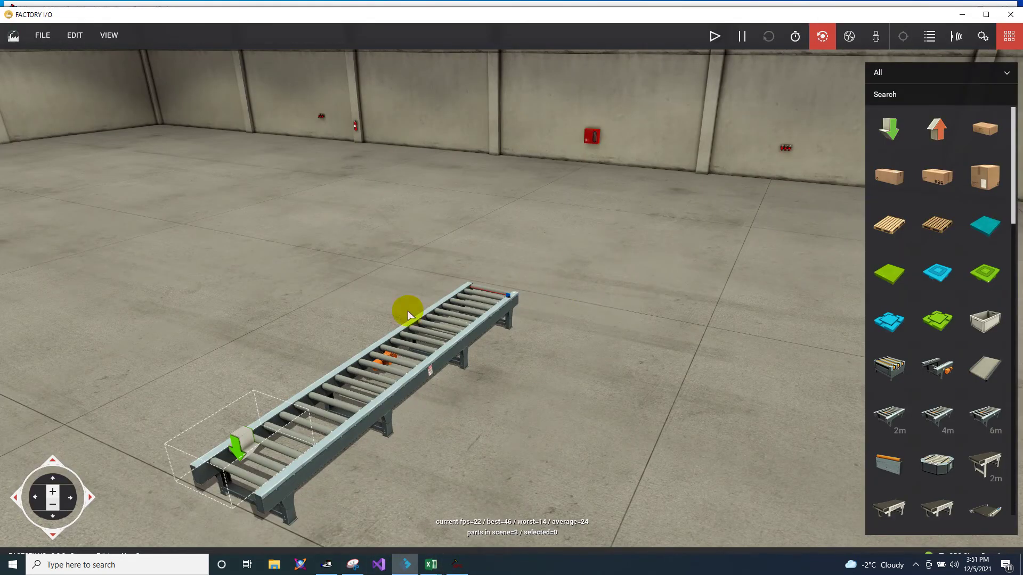
pyautogui.click(715, 37)
pyautogui.moveTo(431, 565)
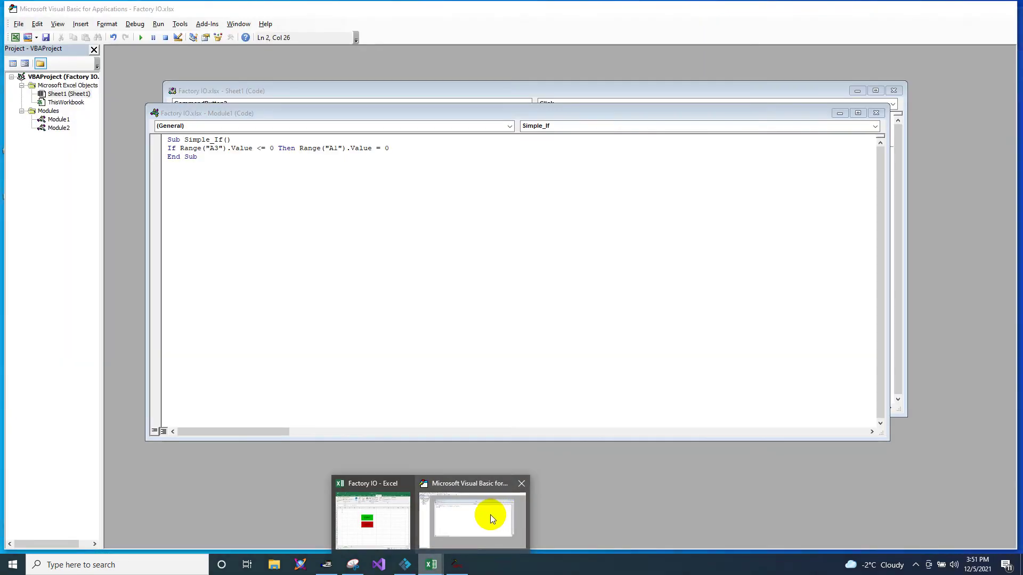
pyautogui.click(490, 515)
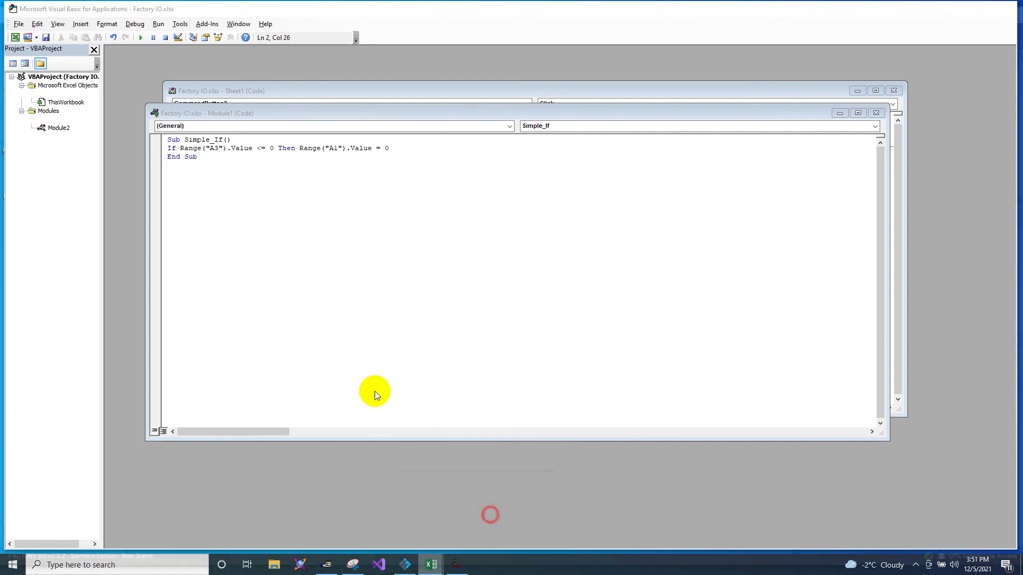
pyautogui.click(139, 38)
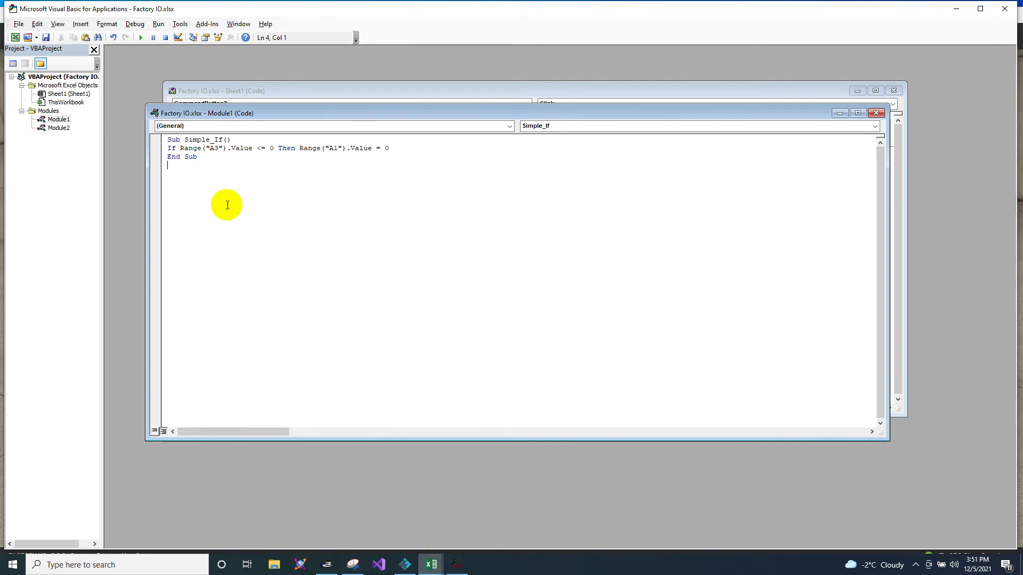
# Change the A3 comparison operator in the Simple_If macro to >=.
pyautogui.click(261, 148)
pyautogui.press('BackSpace')
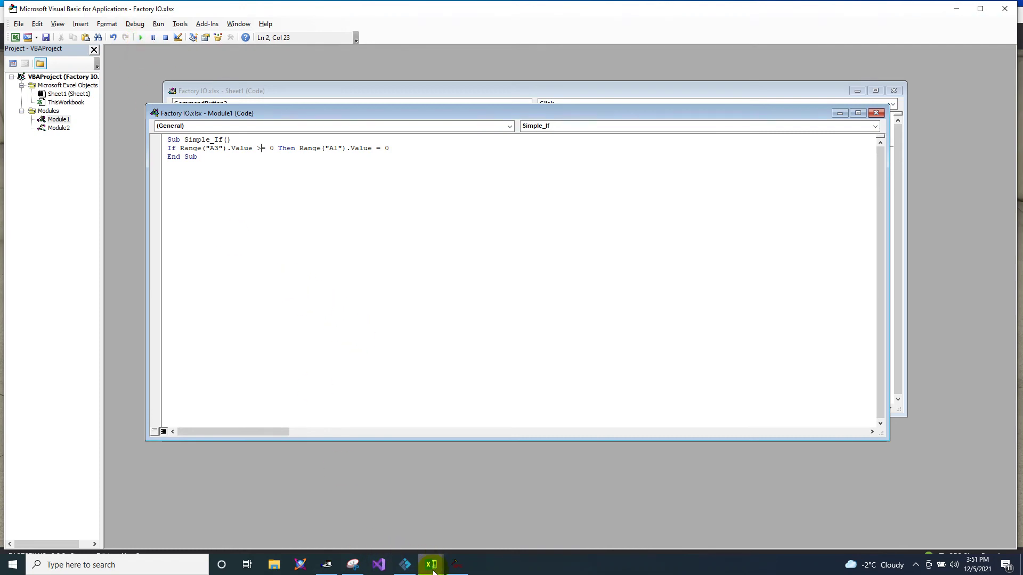
# Activate the START button in the Factory IO worksheet and run the Simple_If macro again.
pyautogui.moveTo(434, 572)
pyautogui.click(382, 519)
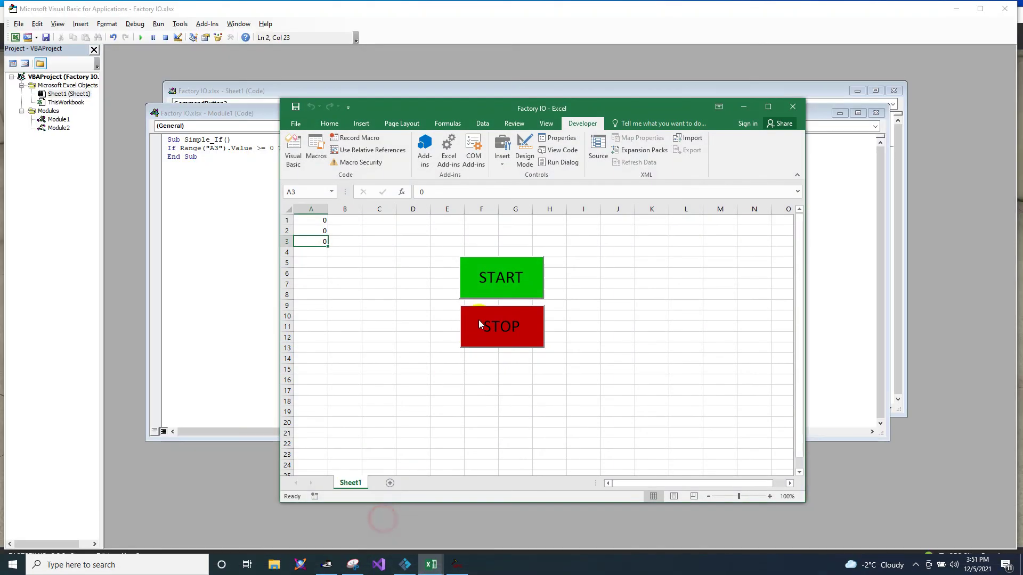
pyautogui.click(501, 281)
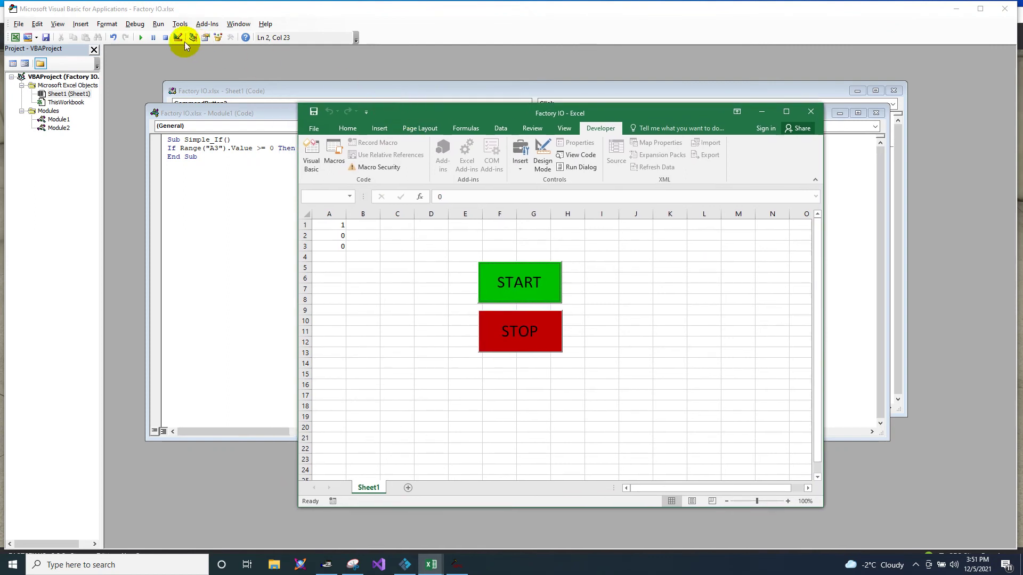
pyautogui.click(142, 37)
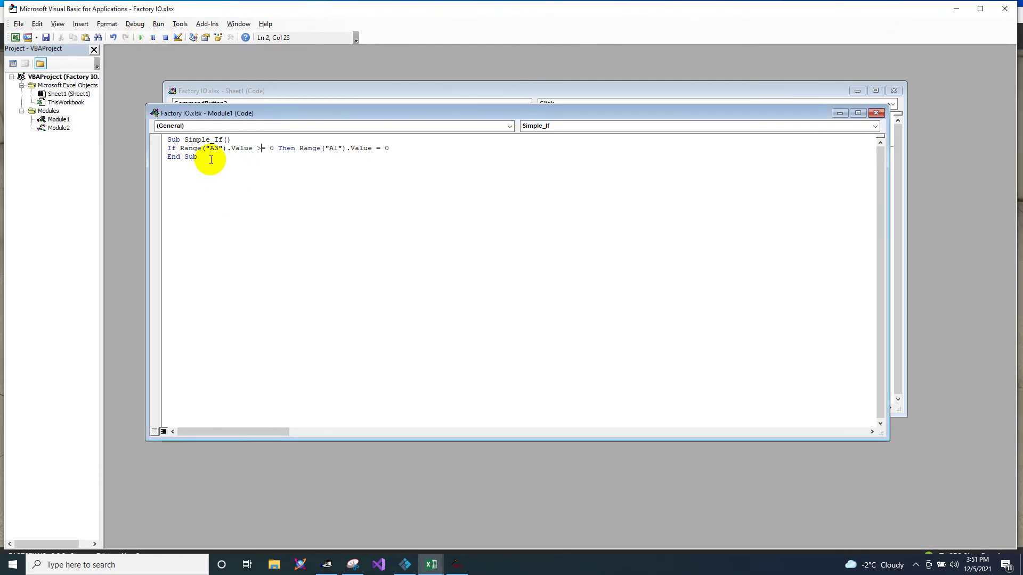
# Reduce the A3 comparison in the Simple_If macro to = 0.
pyautogui.click(229, 207)
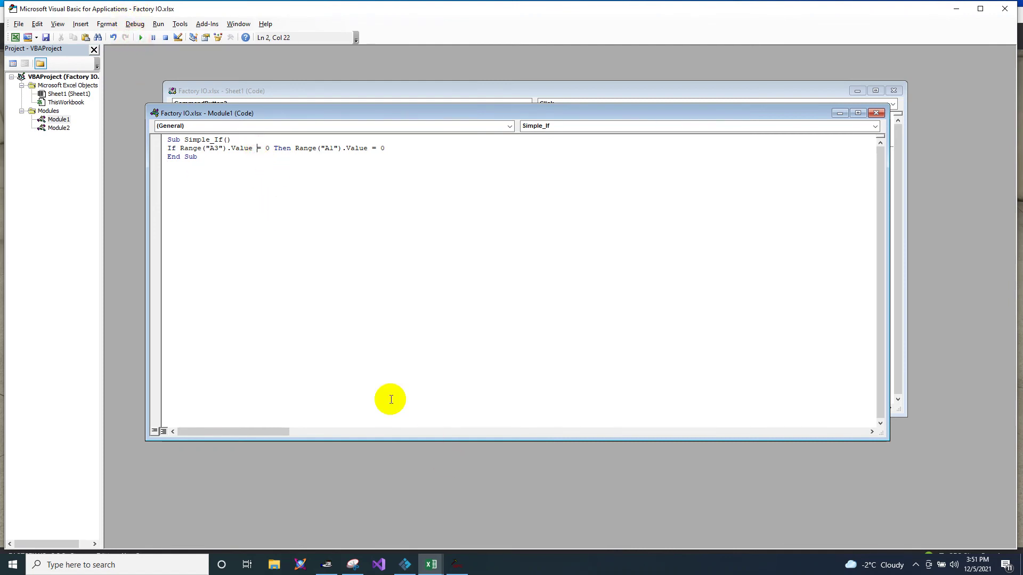
# Activate the START button in the Factory IO worksheet and switch to Factory I/O to watch the conveyor.
pyautogui.click(350, 364)
pyautogui.click(431, 566)
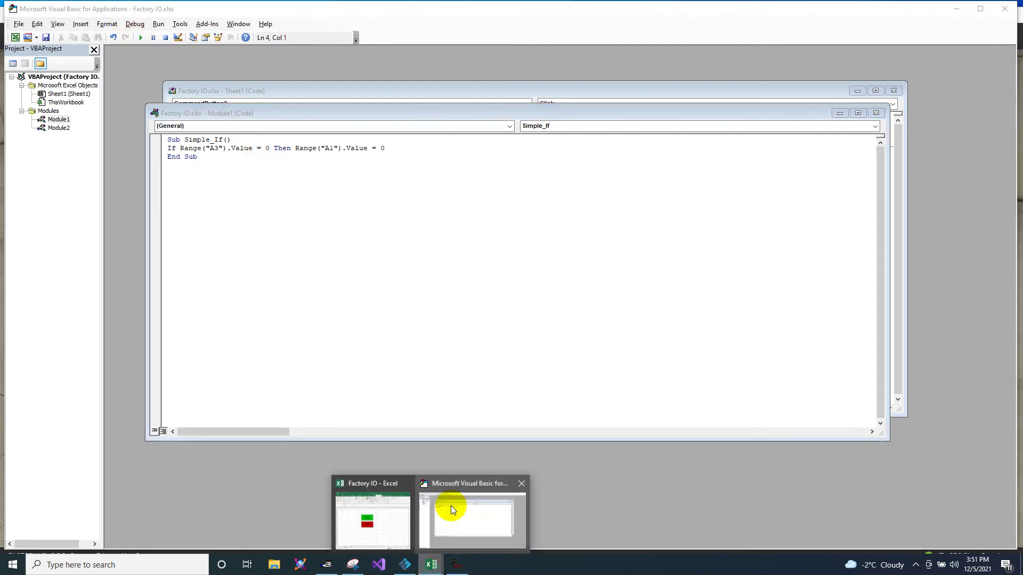
pyautogui.click(377, 511)
pyautogui.click(519, 283)
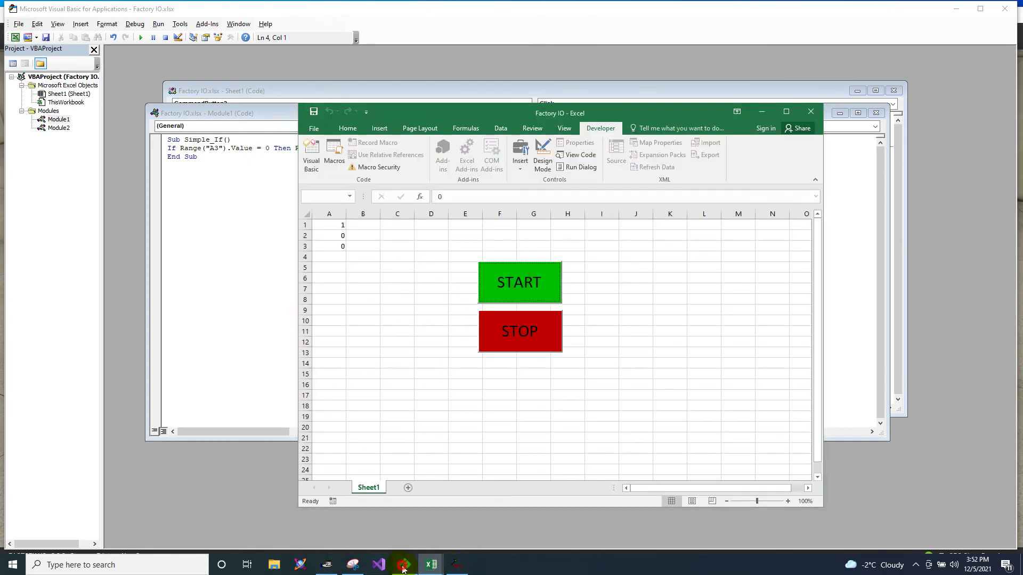
pyautogui.click(406, 564)
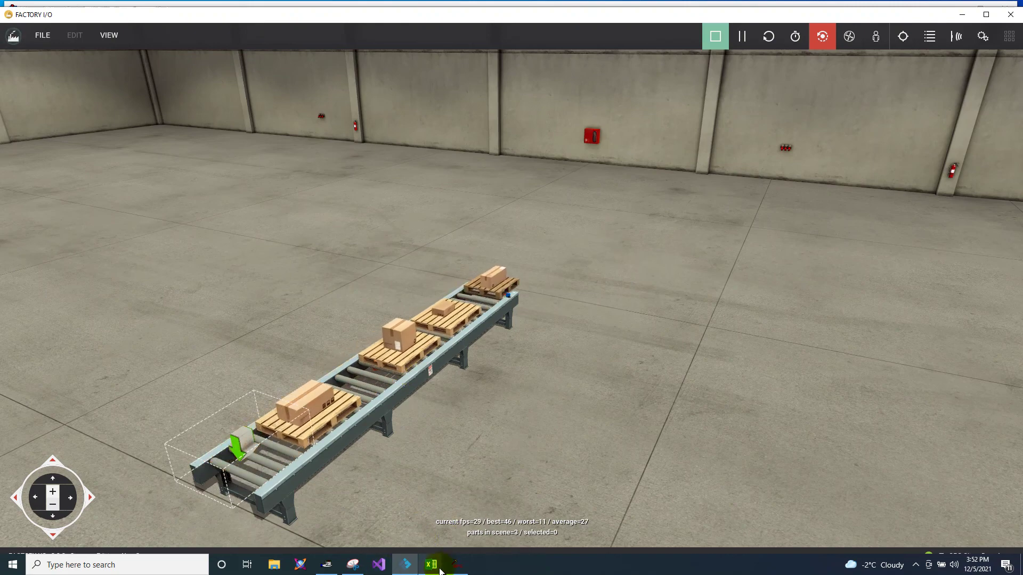
# Run the Simple_If macro from the Visual Basic editor and check the conveyor's response in Factory I/O.
pyautogui.moveTo(431, 564)
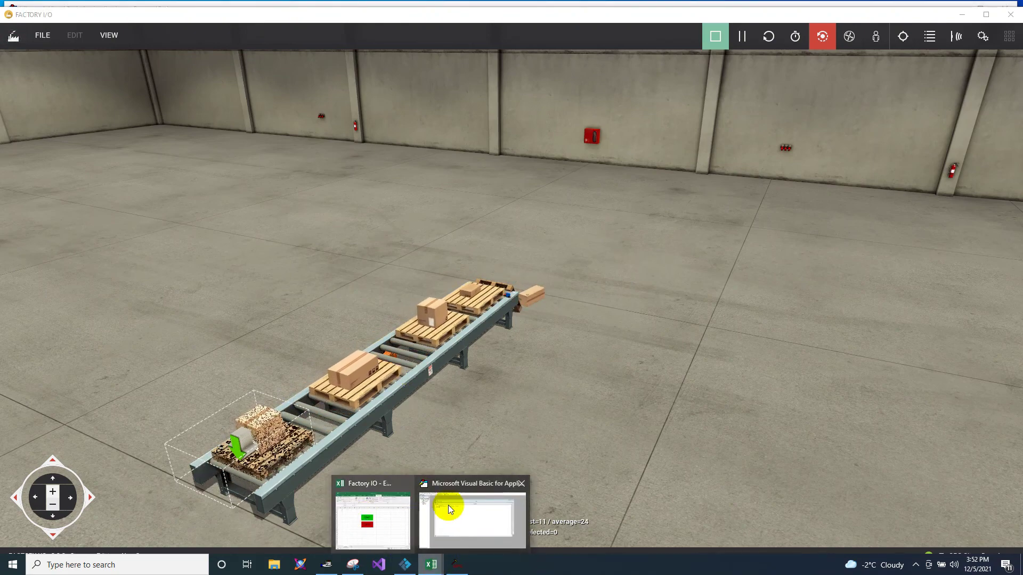
pyautogui.click(448, 505)
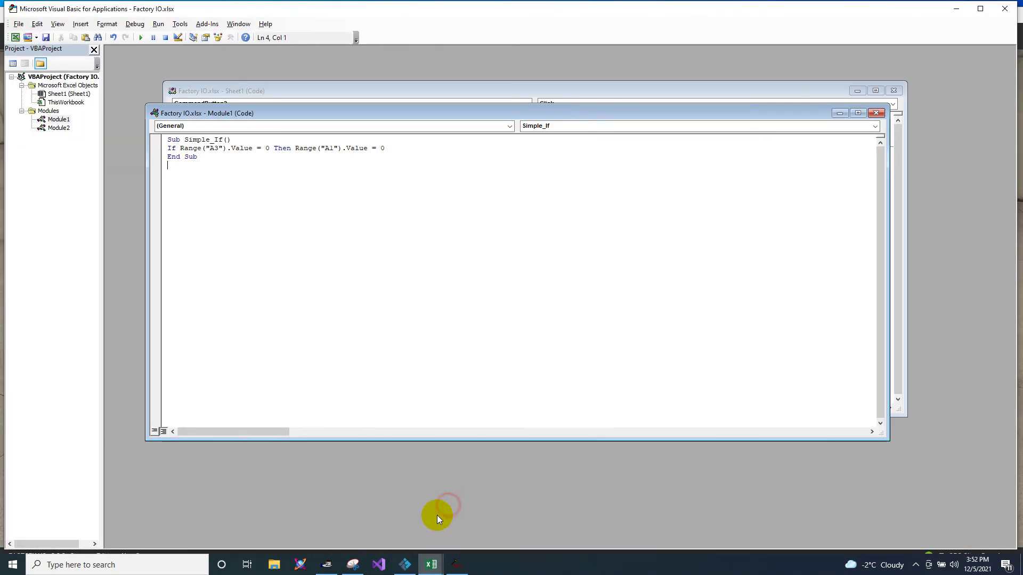
pyautogui.click(141, 38)
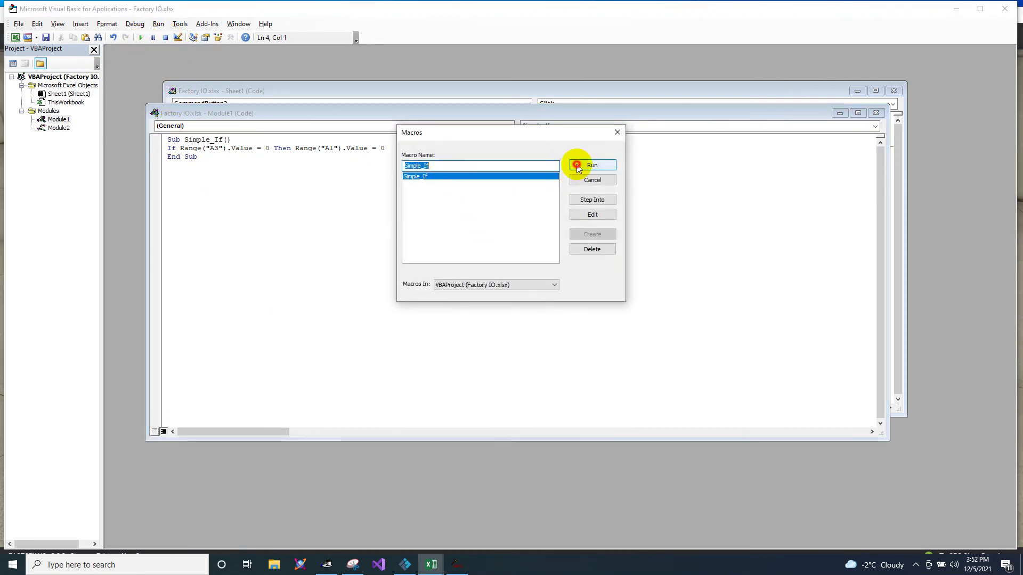
pyautogui.click(578, 166)
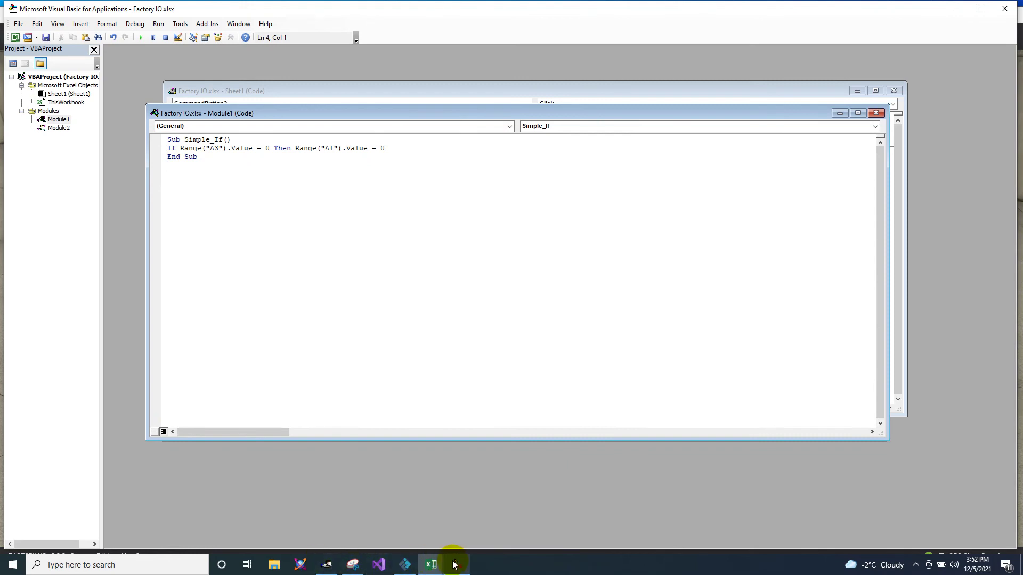
pyautogui.click(405, 565)
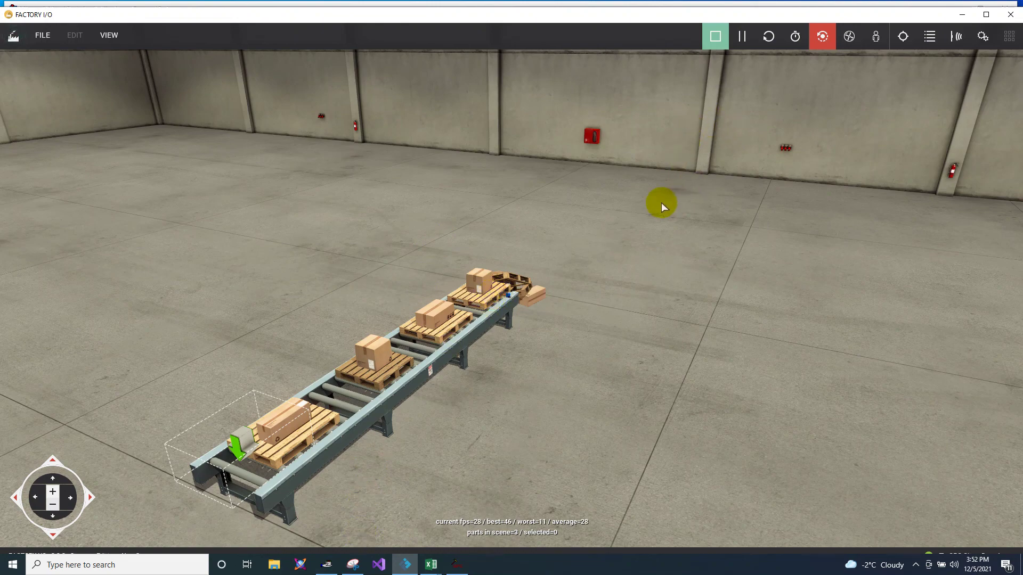
# Restart the Factory I/O simulation and move the Factory IO workbook window aside to expose the conveyor.
pyautogui.click(716, 36)
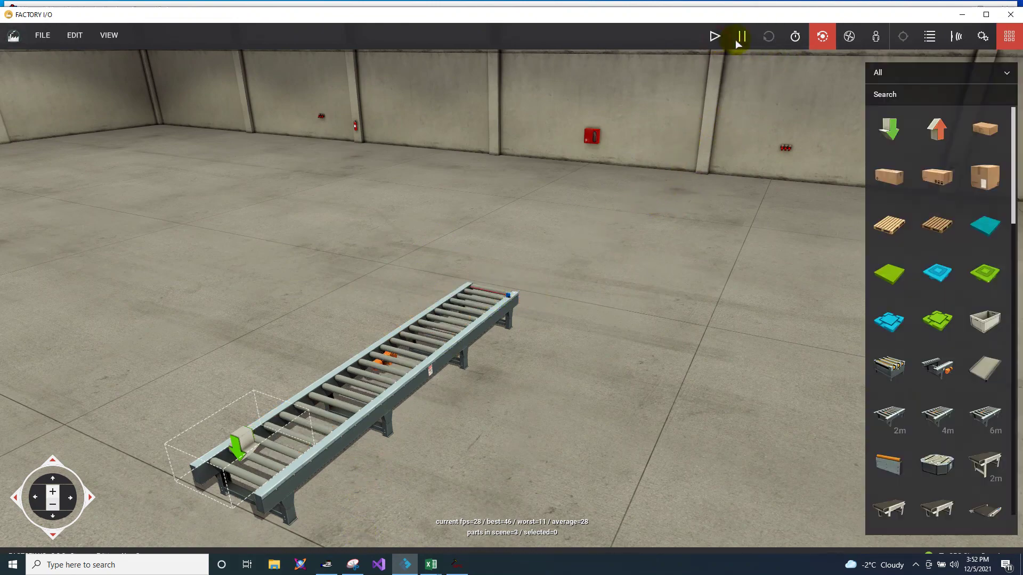
pyautogui.click(716, 35)
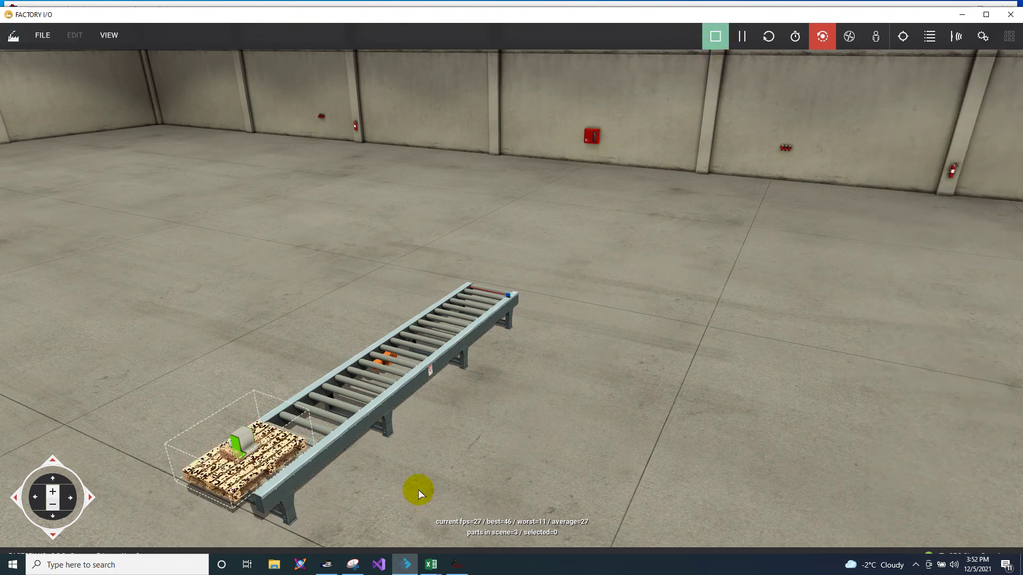
pyautogui.moveTo(430, 566)
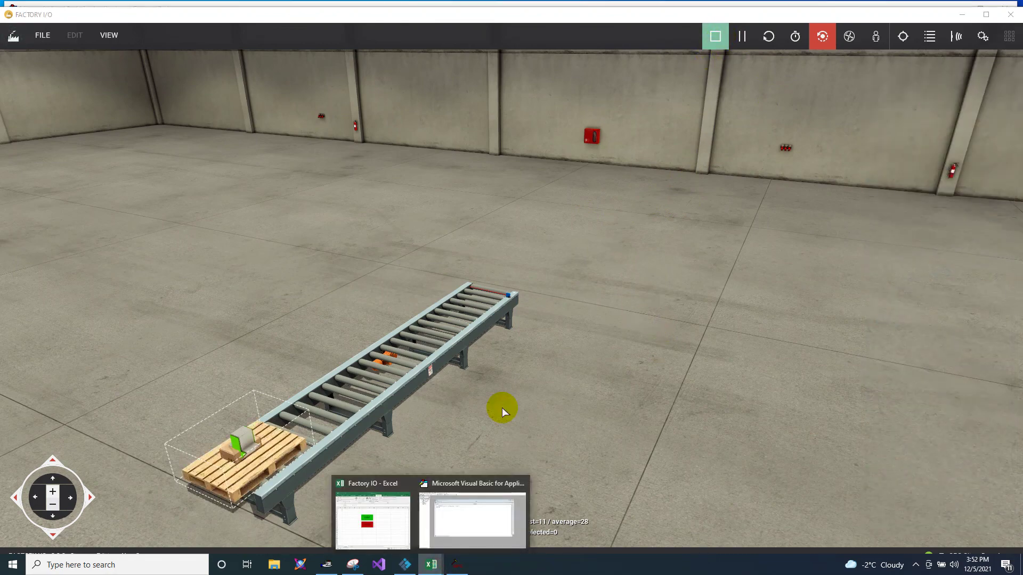
pyautogui.click(366, 515)
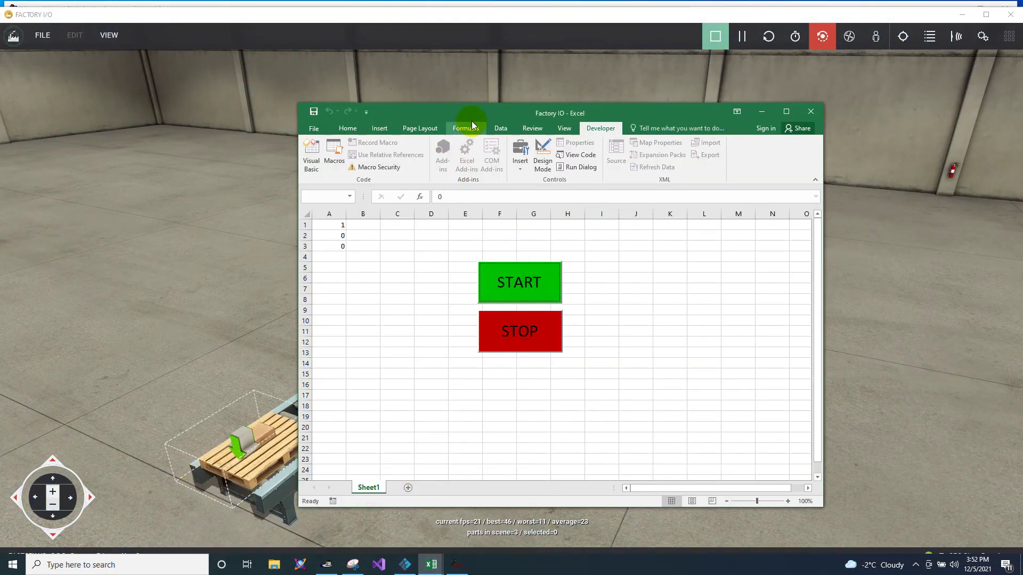
pyautogui.moveTo(472, 121); pyautogui.dragTo(717, 97)
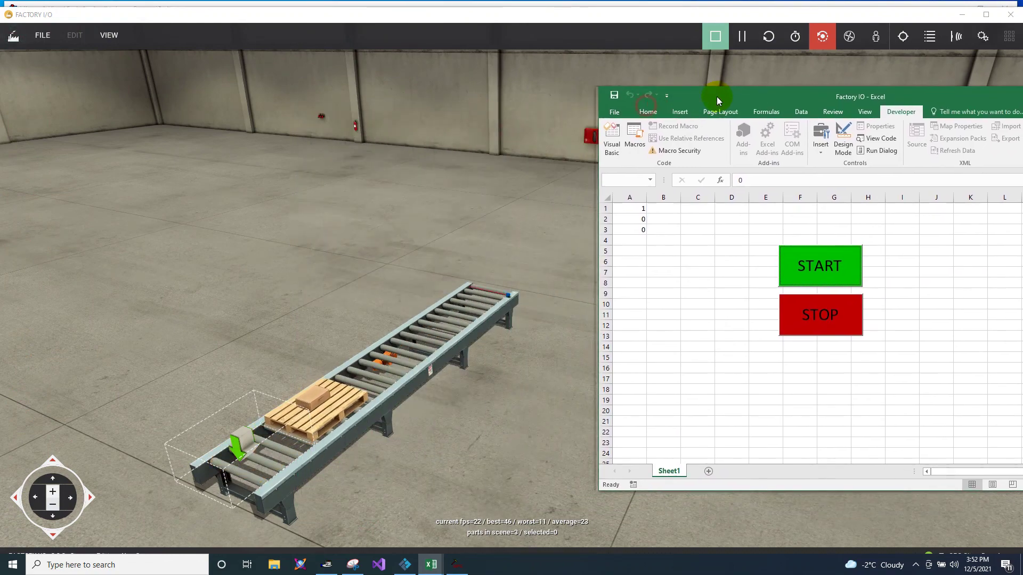
# Maximize the Visual Basic editor and shift the Module1 code window down to uncover the start of the Sheet1 code.
pyautogui.moveTo(433, 568)
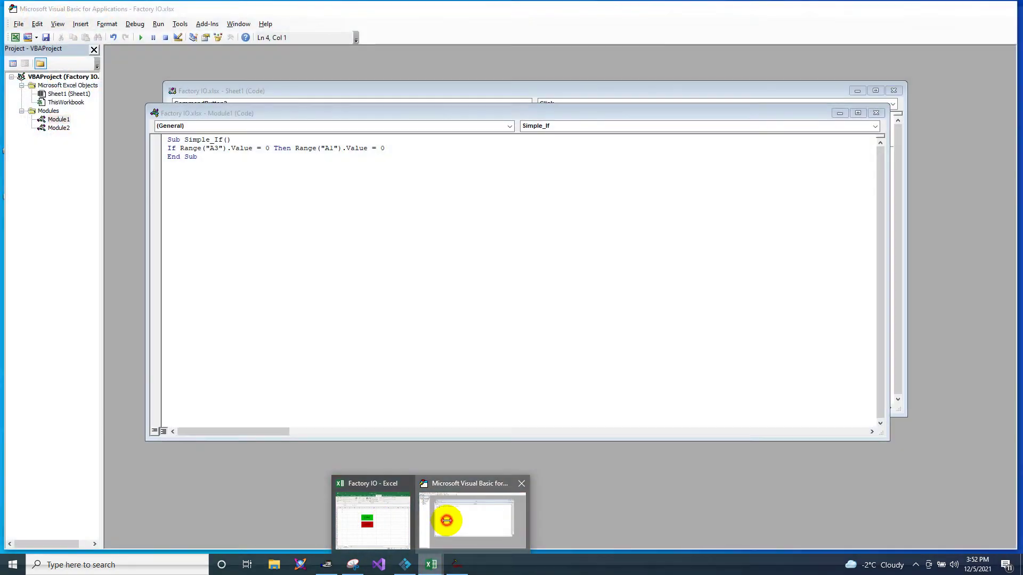
pyautogui.click(447, 520)
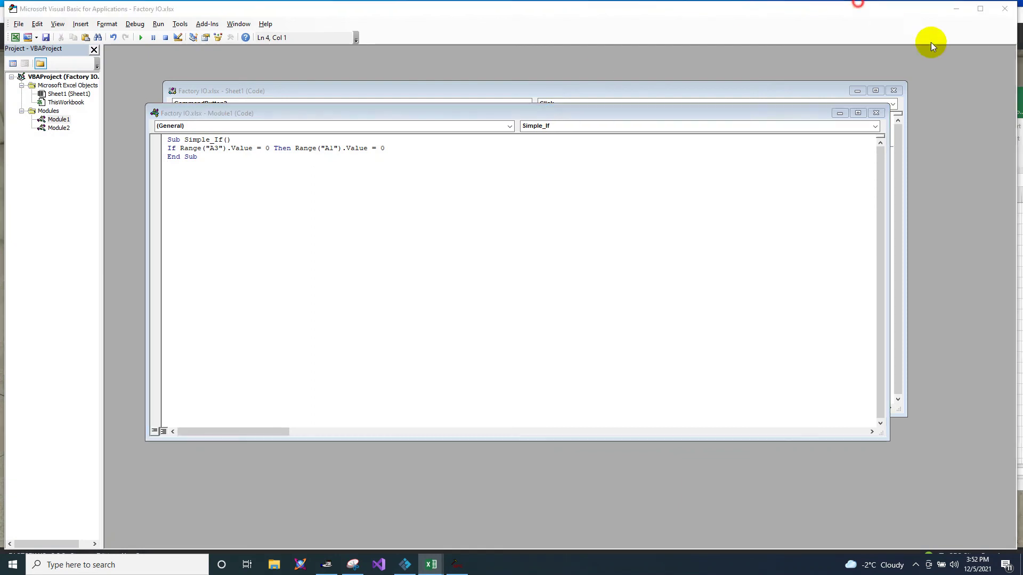
pyautogui.click(981, 9)
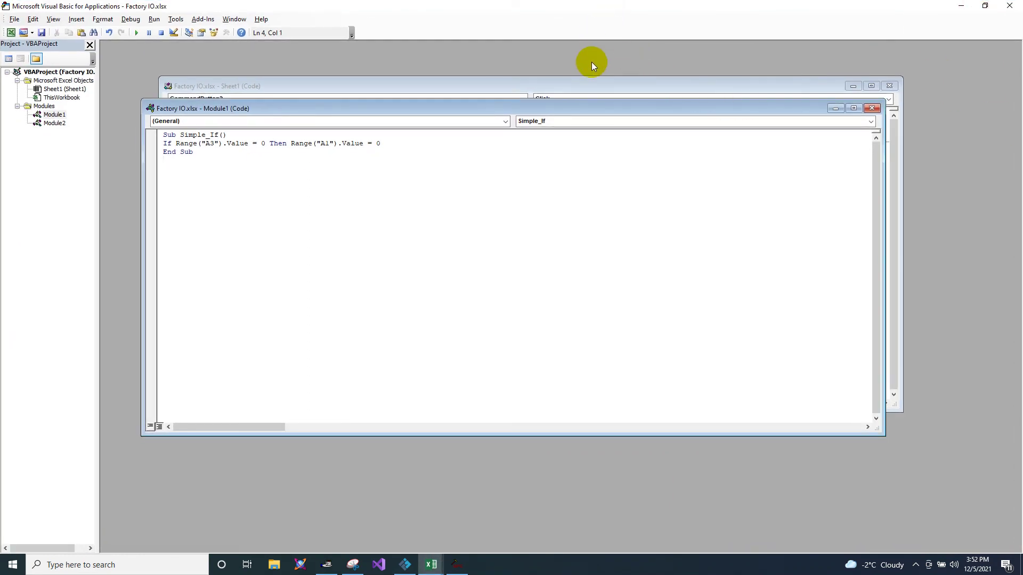
pyautogui.moveTo(548, 109); pyautogui.dragTo(549, 139)
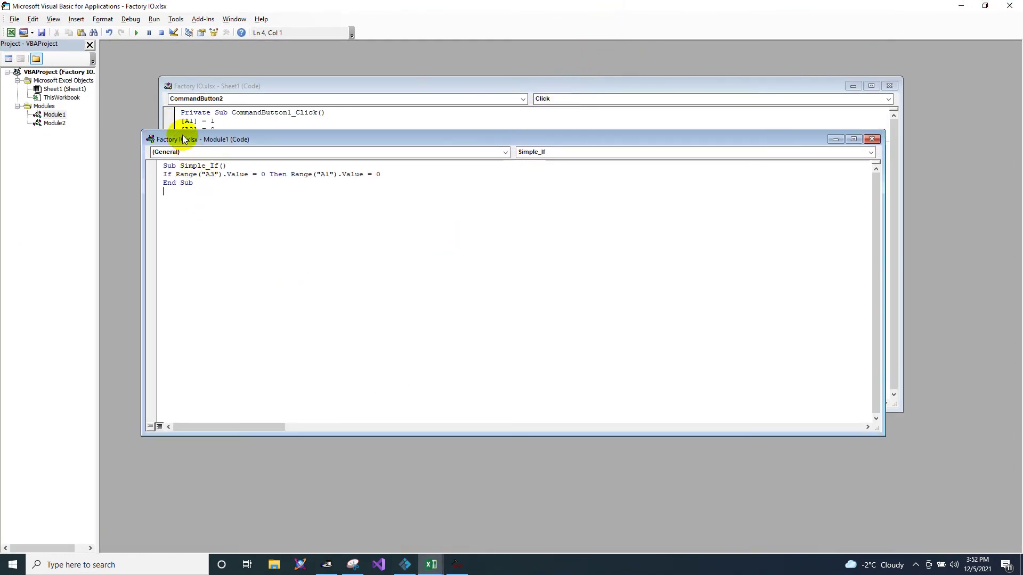
# Check the conveyor in Factory I/O and run the Simple_If macro from inside its code.
pyautogui.click(458, 569)
pyautogui.click(403, 568)
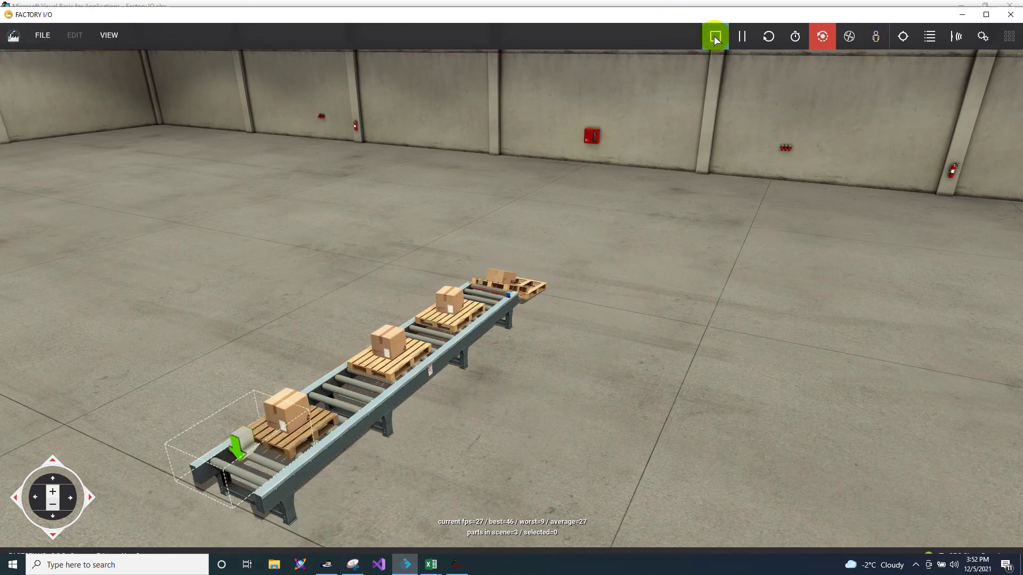
pyautogui.click(431, 564)
pyautogui.click(448, 526)
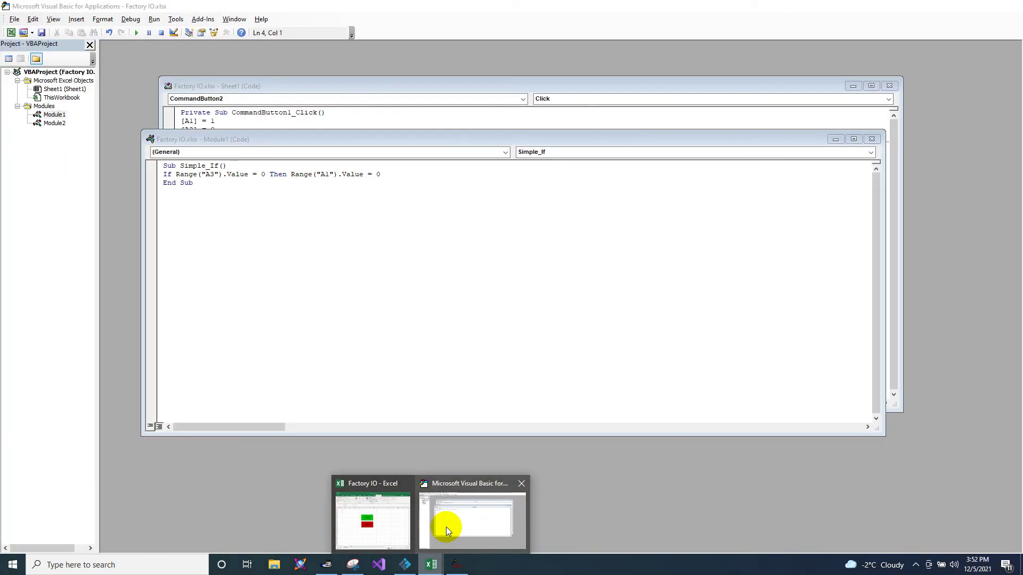
pyautogui.click(206, 165)
pyautogui.click(140, 33)
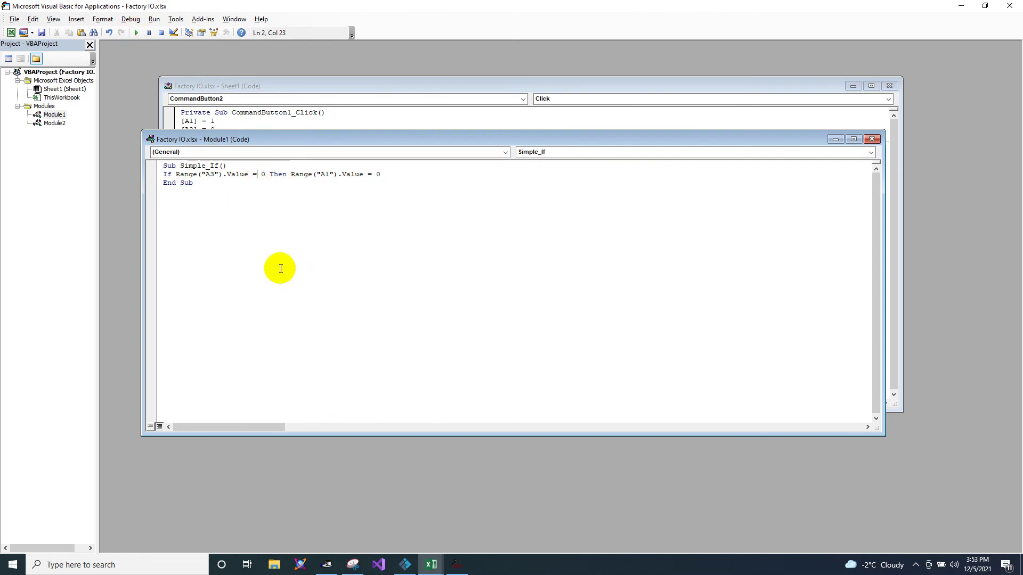
# Change the A3 comparison in Simple_If to >= 0, run the macro, and check the conveyor in Factory I/O.
pyautogui.write('>')
pyautogui.click(262, 217)
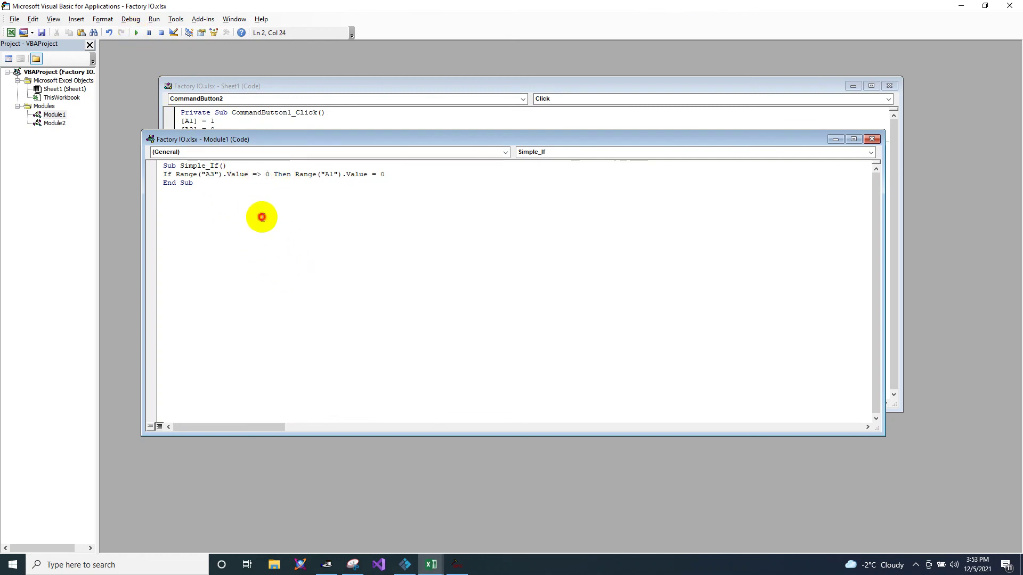
pyautogui.click(138, 32)
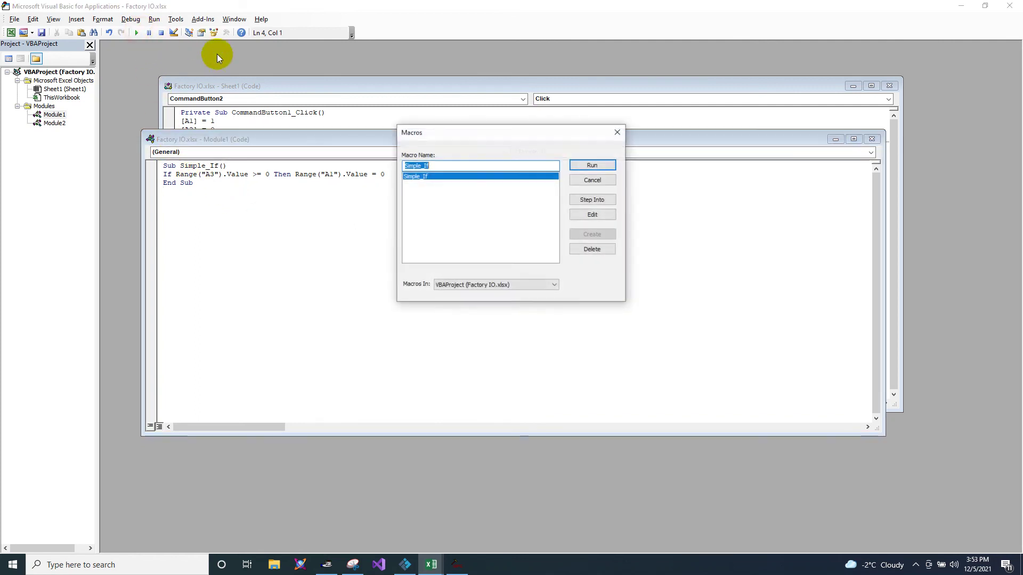
pyautogui.click(592, 164)
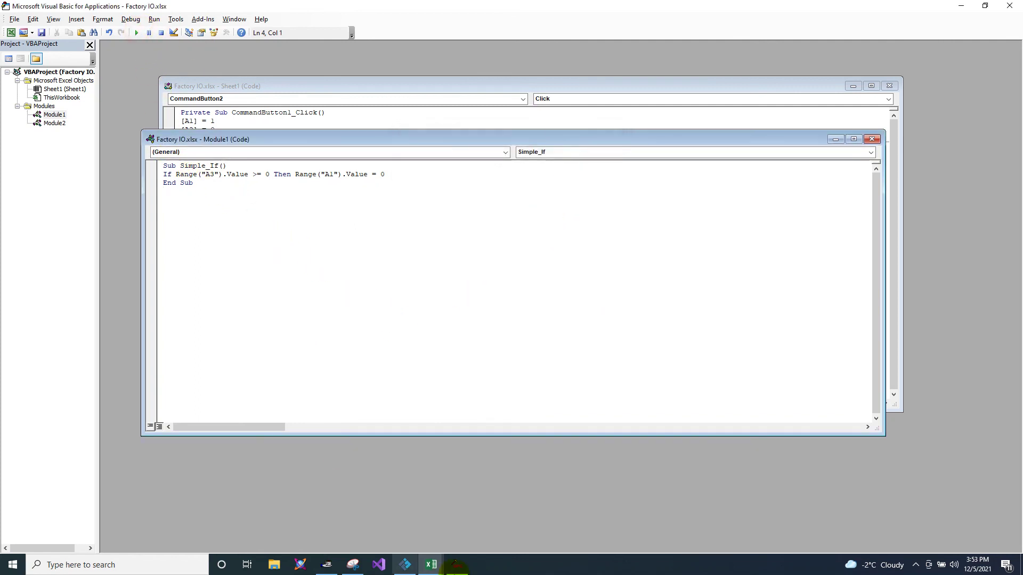
pyautogui.click(405, 564)
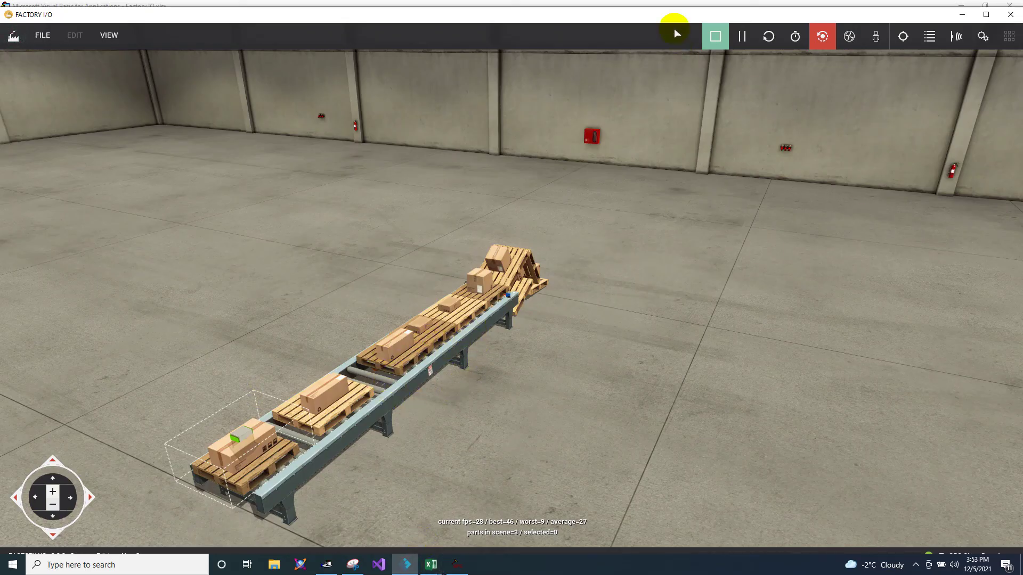
# Restart the Factory I/O simulation and place the Visual Basic editor window beside the conveyor view.
pyautogui.click(706, 43)
pyautogui.click(716, 36)
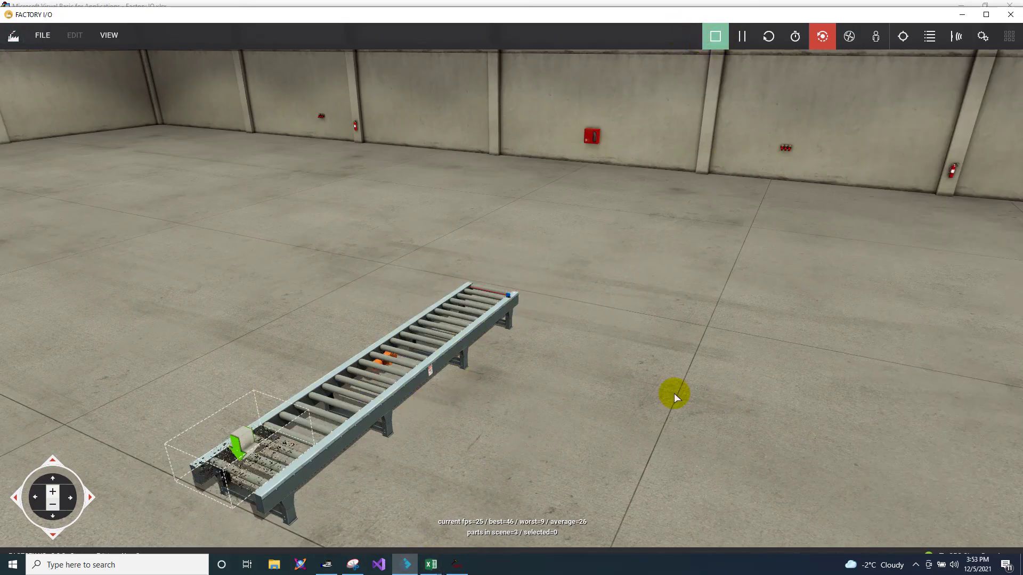
pyautogui.click(430, 566)
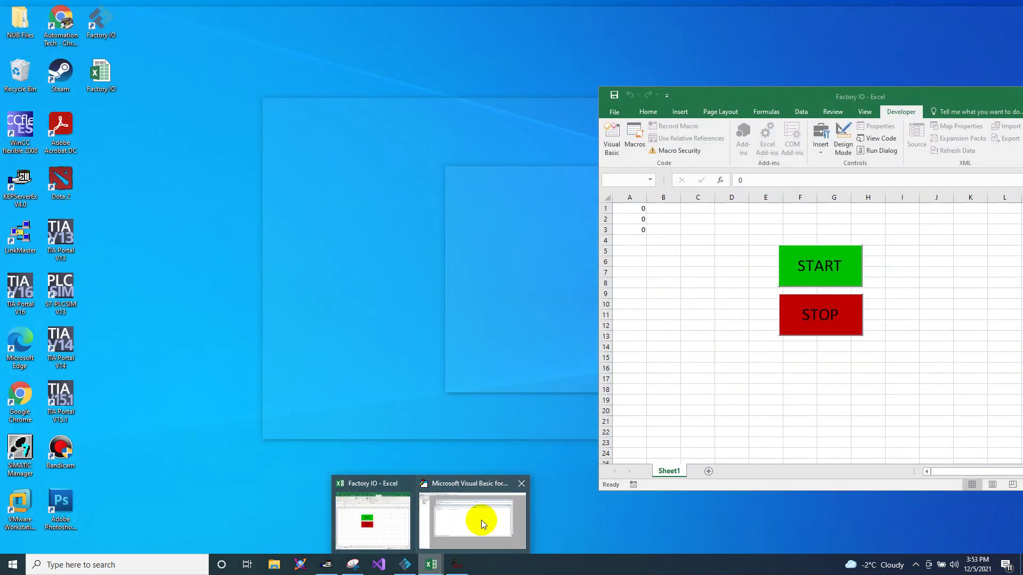
pyautogui.click(481, 520)
pyautogui.doubleClick(435, 11)
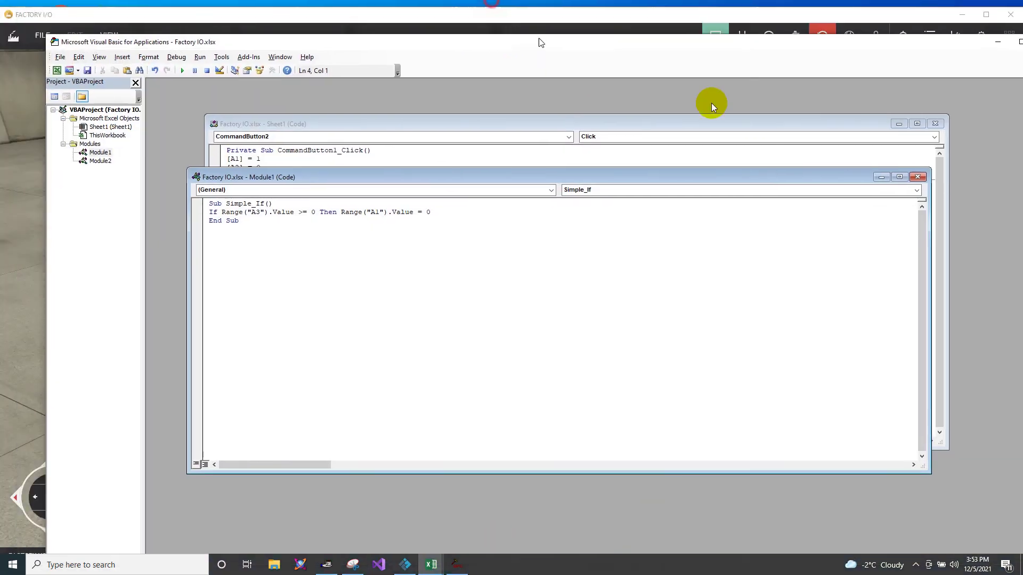
pyautogui.moveTo(546, 33); pyautogui.dragTo(967, 26)
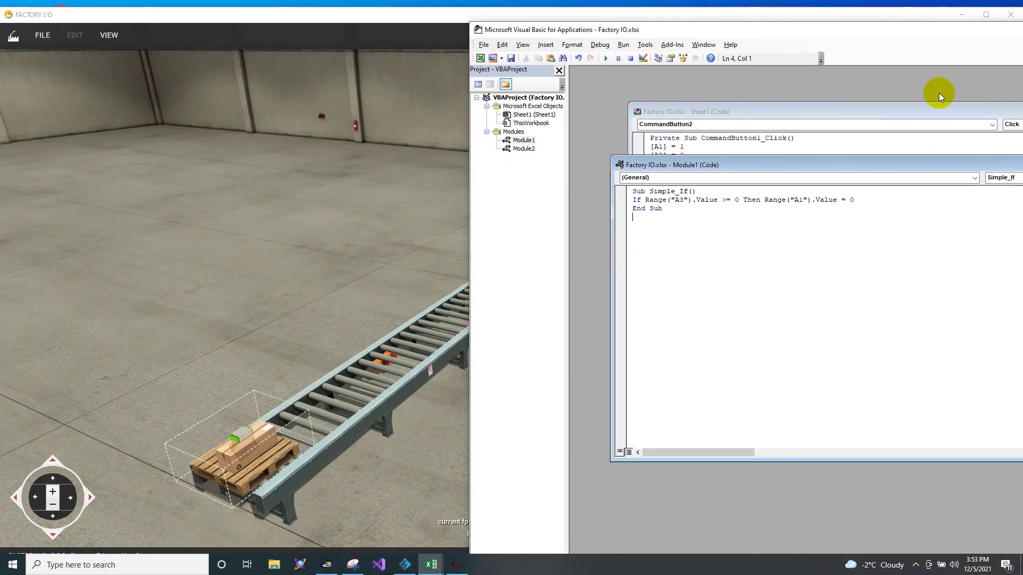
# Start the conveyor with the worksheet's START button and run the Simple_If macro with the conveyor in view.
pyautogui.click(650, 191)
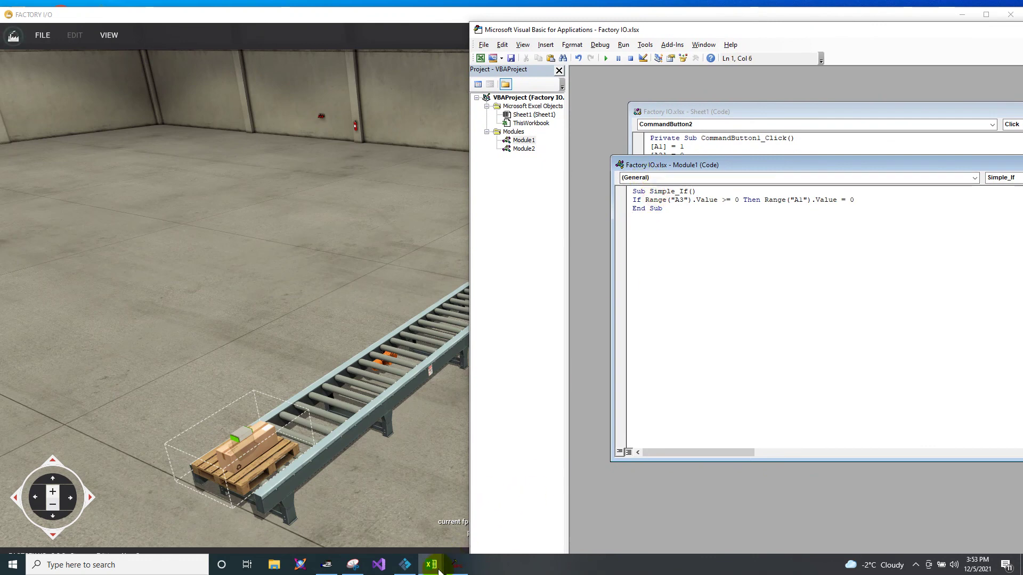
pyautogui.moveTo(438, 569)
pyautogui.click(414, 501)
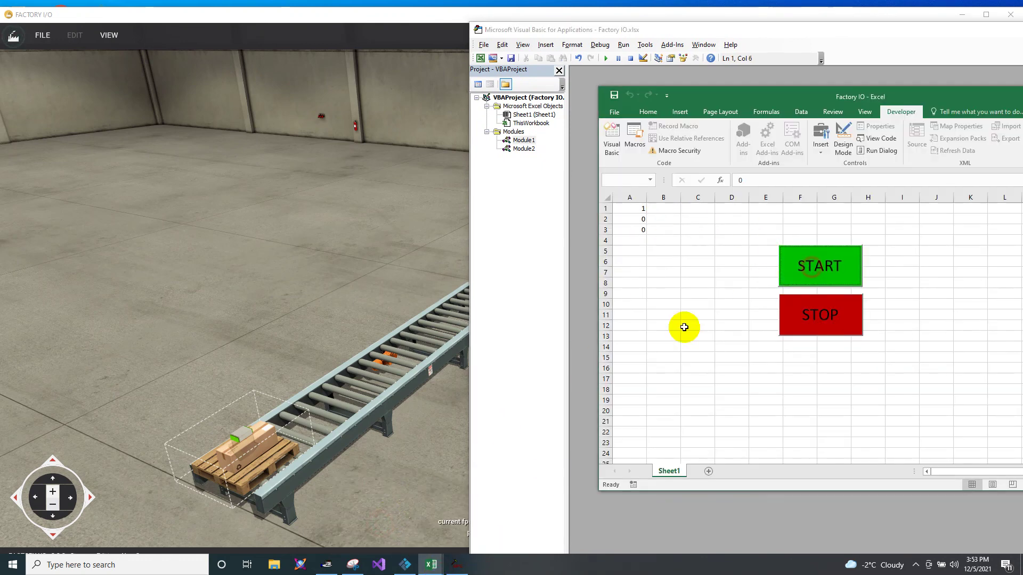
pyautogui.moveTo(556, 29); pyautogui.dragTo(722, 27)
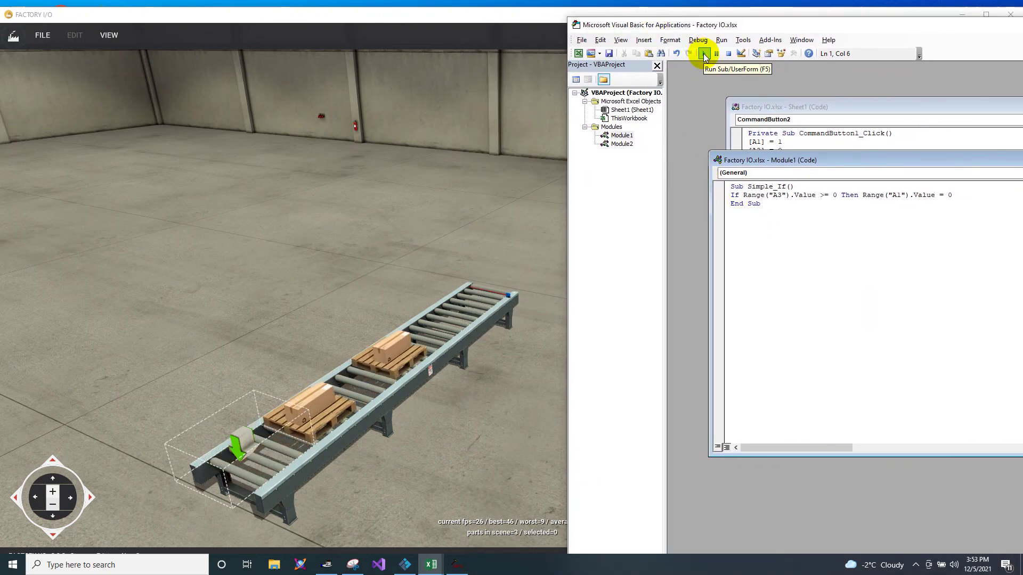
pyautogui.click(704, 54)
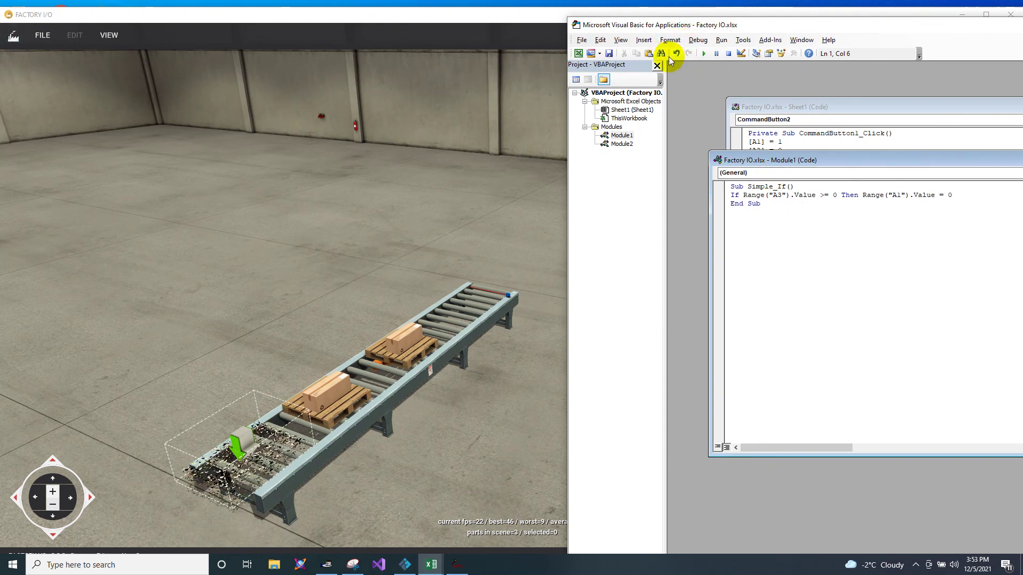
# Change the A3 comparison operator in the Simple_If macro to <=.
pyautogui.click(826, 196)
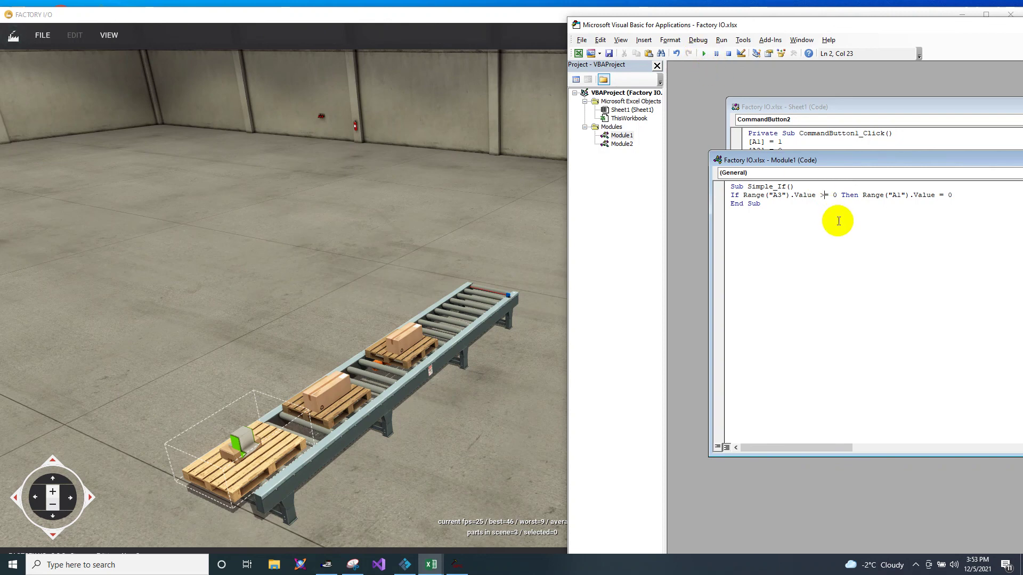
pyautogui.press('BackSpace')
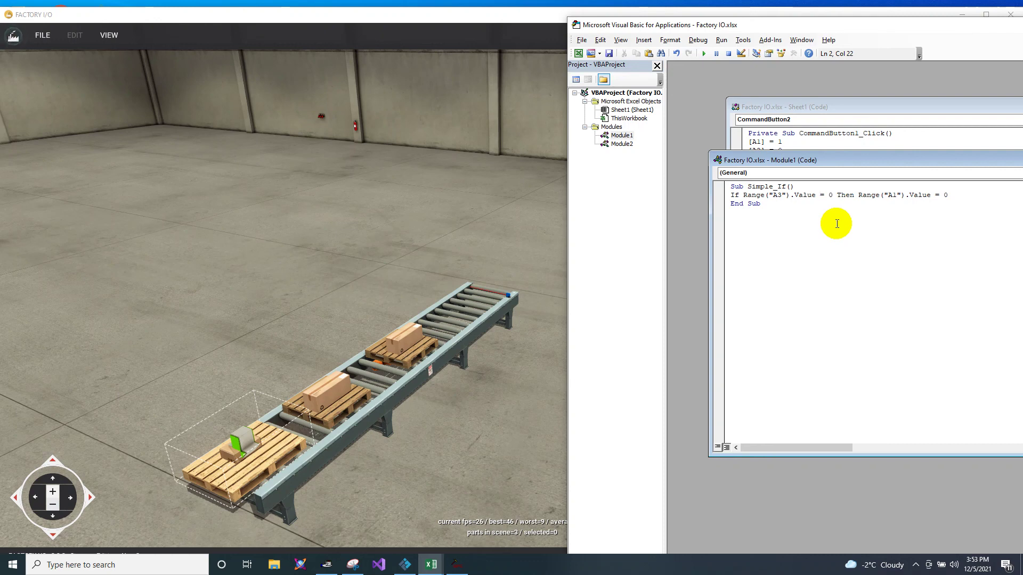
pyautogui.write('<')
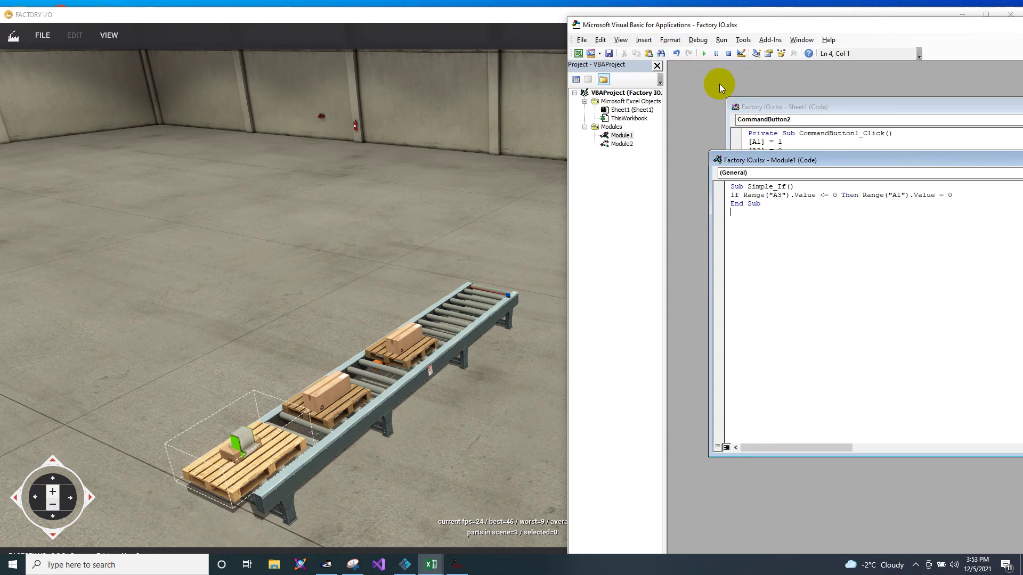
# Run the Simple_If macro, and restart the conveyor by running the CommandButton1_Click procedure in the Sheet1 code.
pyautogui.click(703, 54)
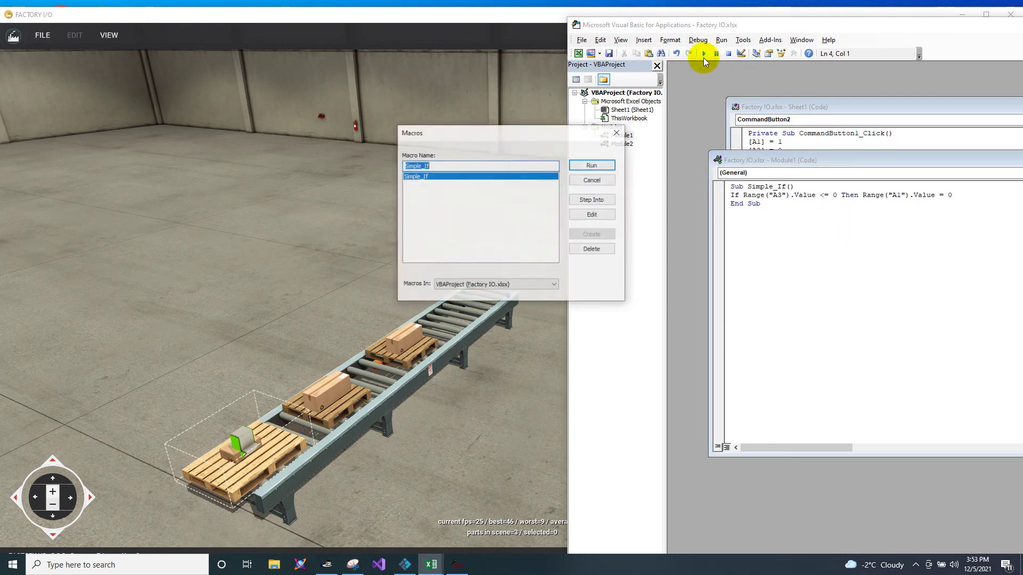
pyautogui.click(604, 166)
pyautogui.click(794, 141)
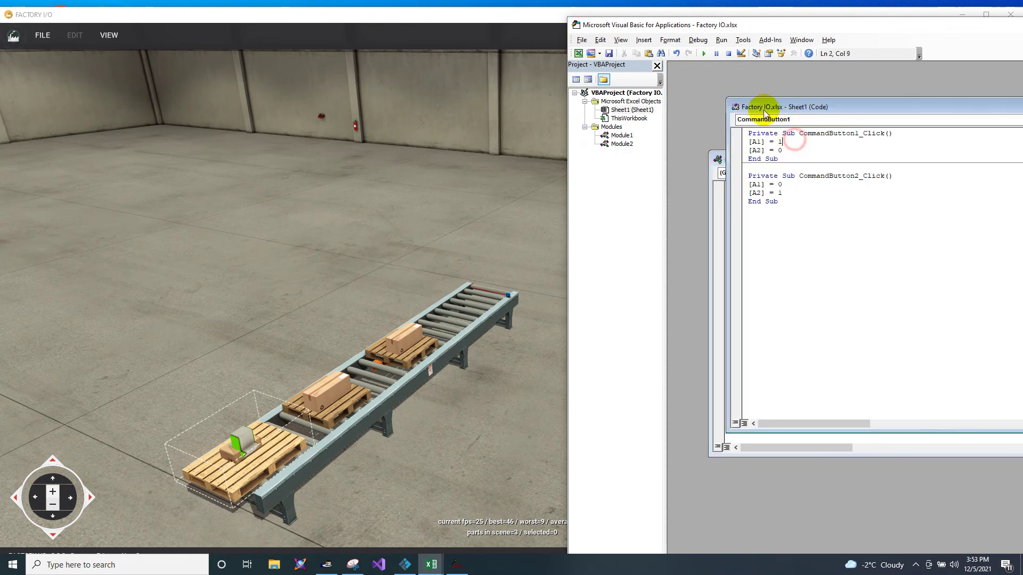
pyautogui.click(703, 54)
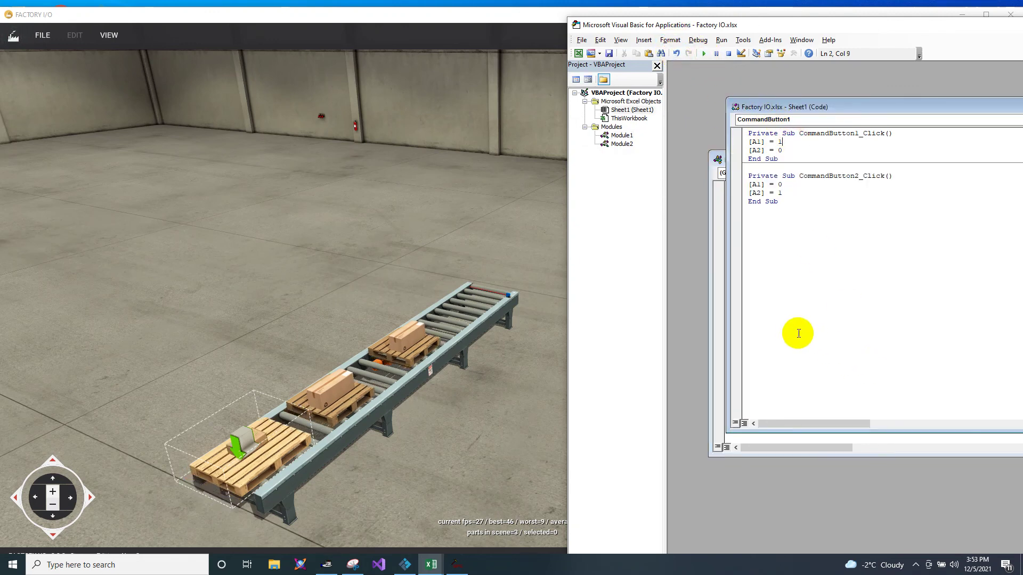
# Run the Simple_If macro from Module1 twice while pallets travel along the moving conveyor, to test the <= 0 condition.
pyautogui.click(714, 295)
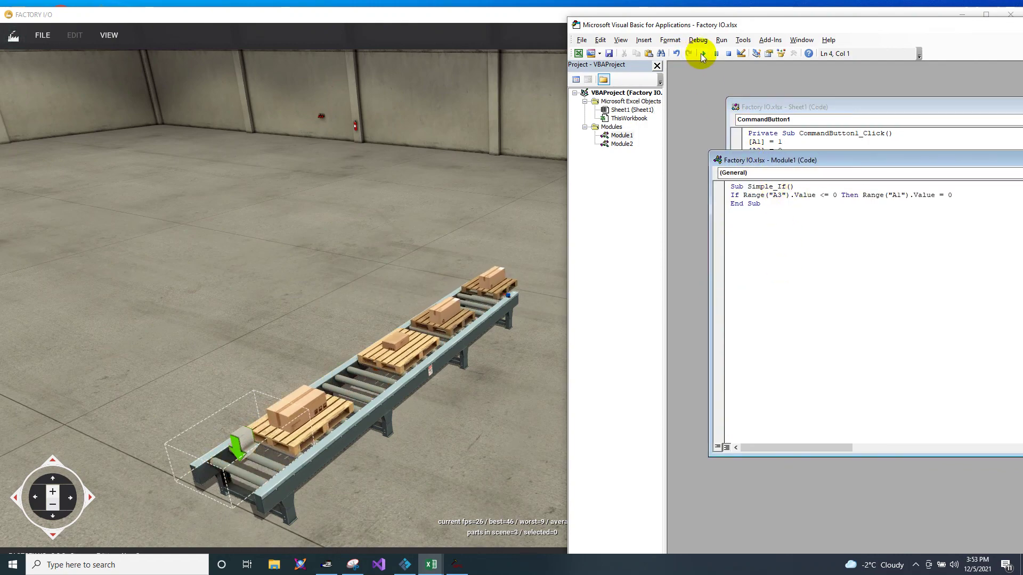
pyautogui.click(703, 54)
pyautogui.click(582, 171)
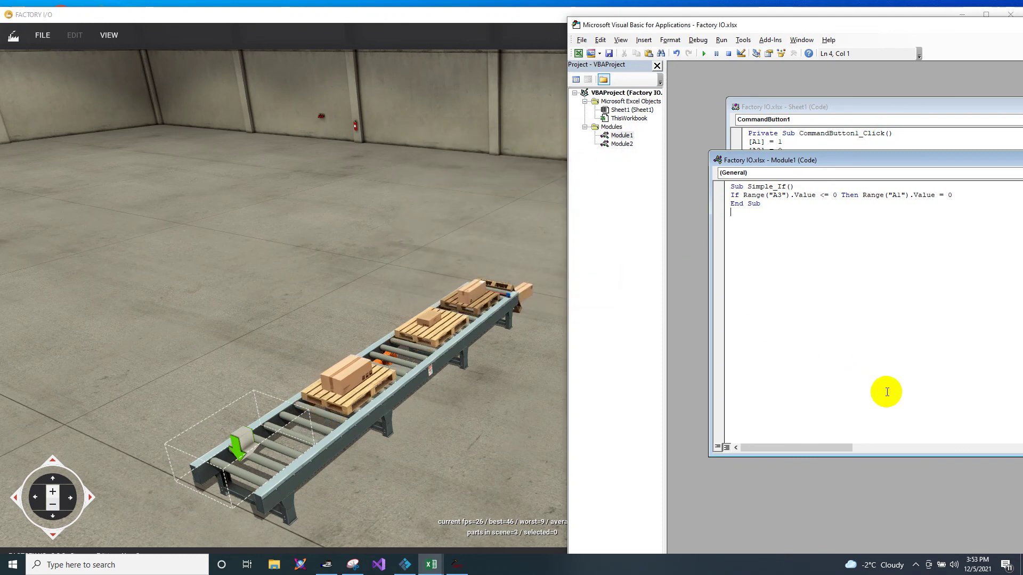
pyautogui.click(757, 195)
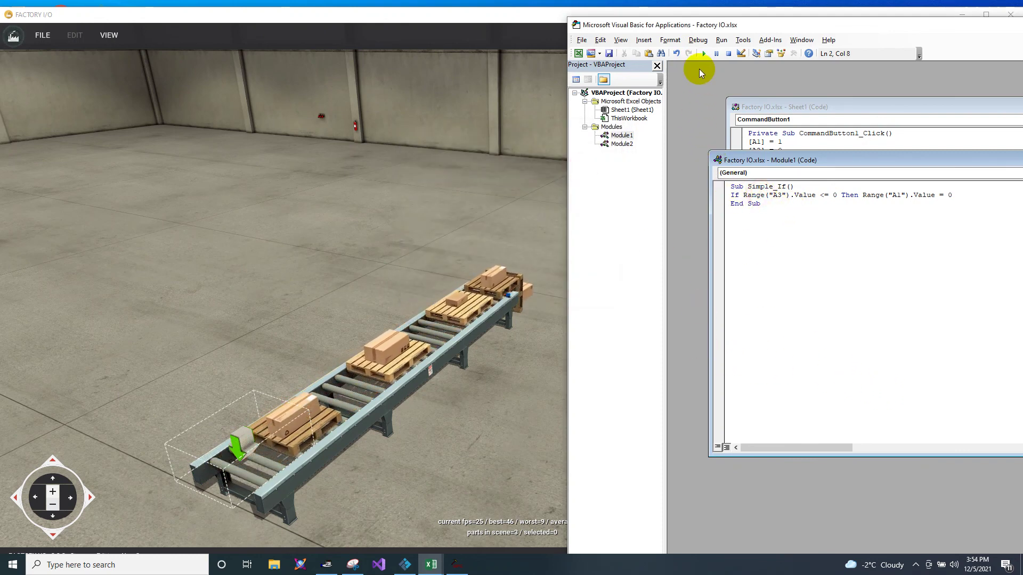
pyautogui.click(704, 54)
pyautogui.click(755, 282)
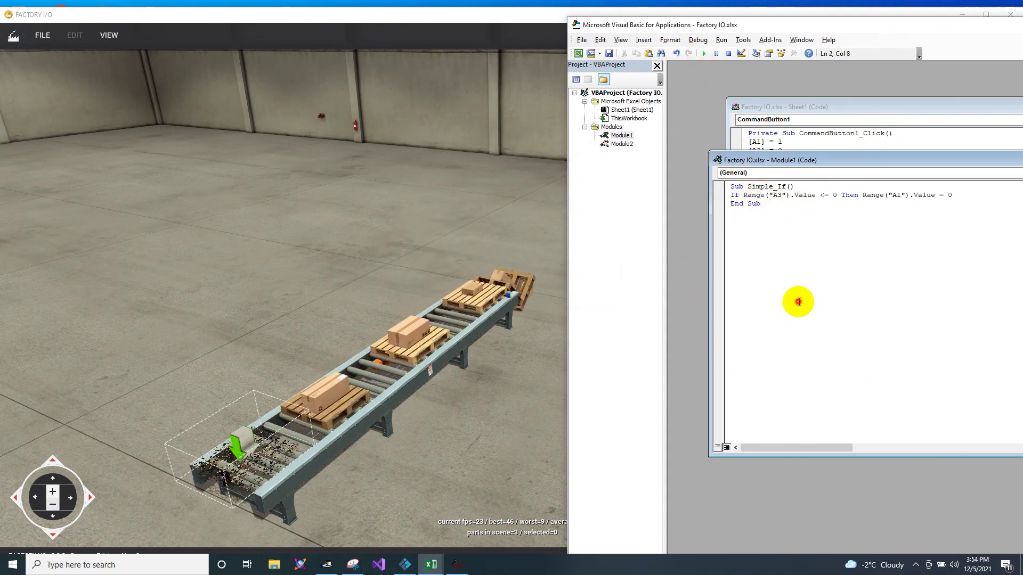